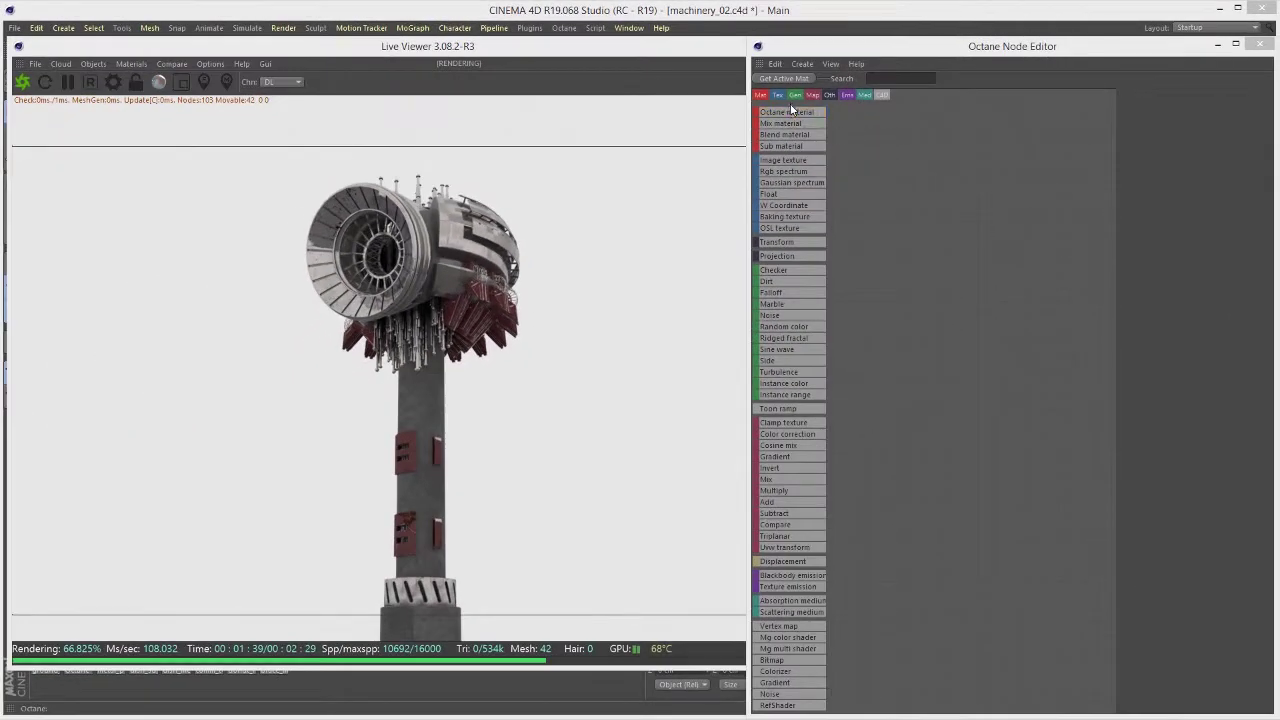
Drop an Octane Material into the Node Editor and set its Material type to Glossy.
drag(791, 114, 963, 181)
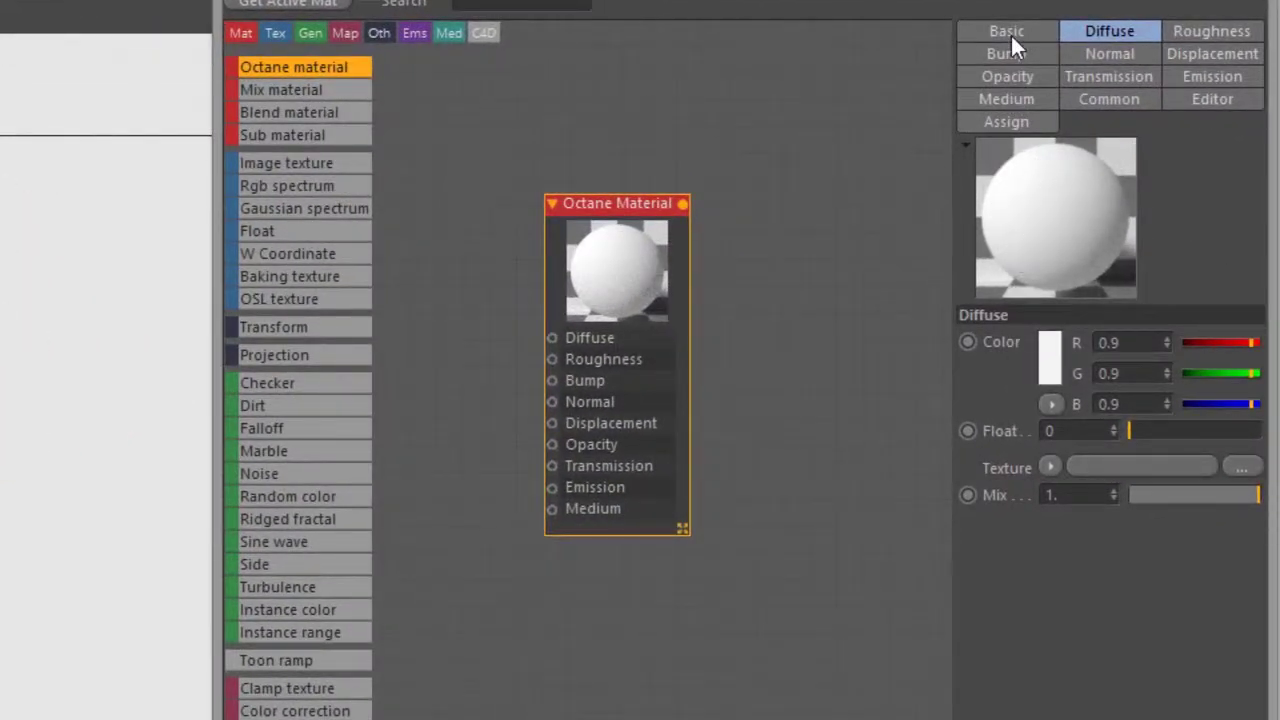
click(1008, 32)
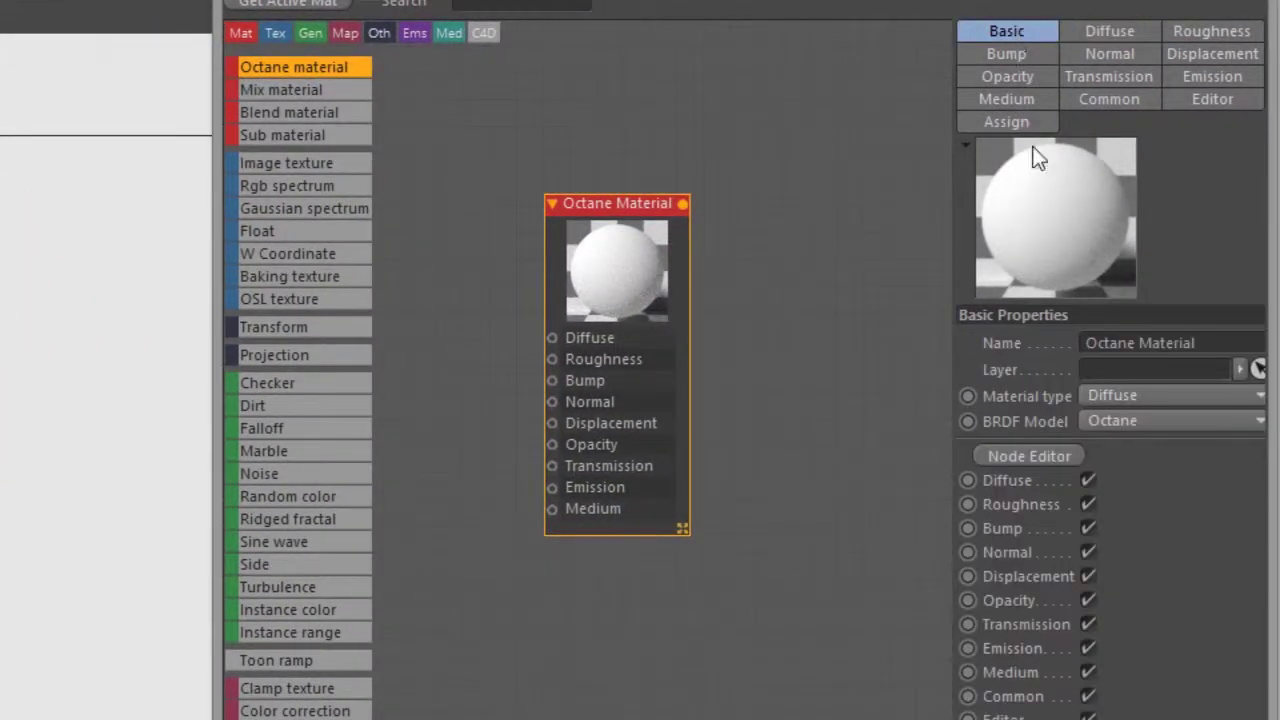
click(1148, 394)
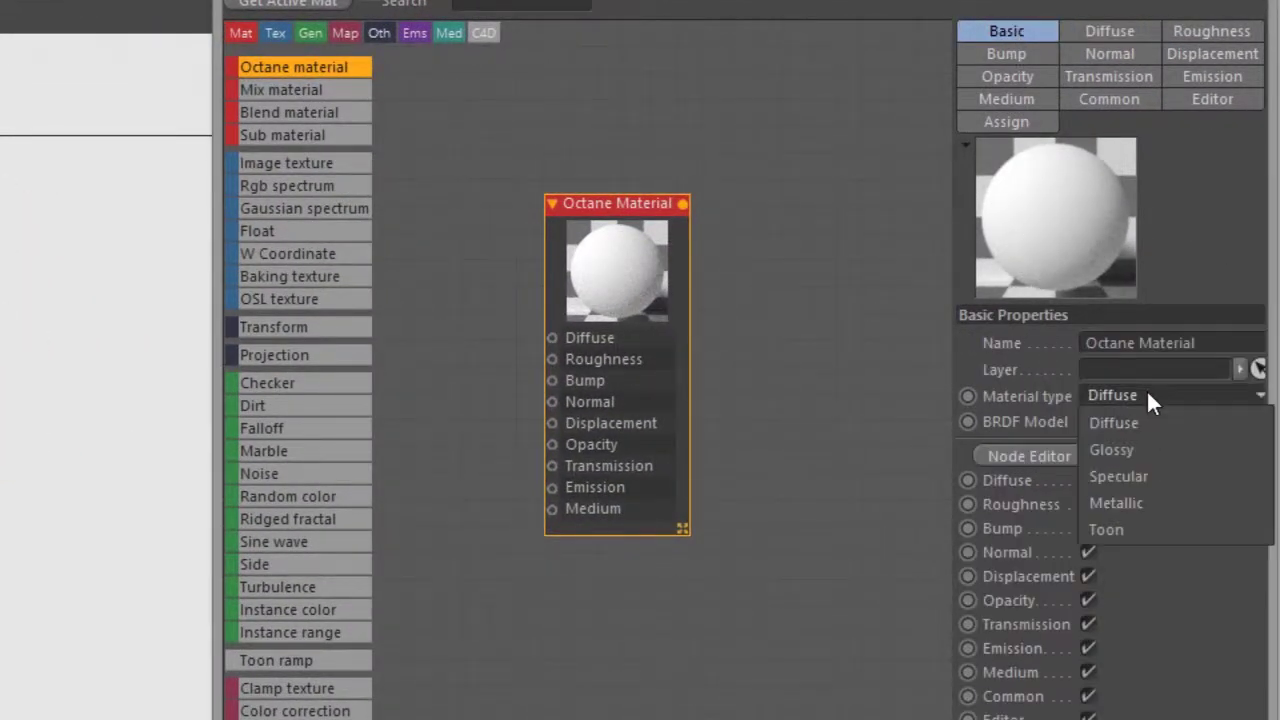
click(1143, 449)
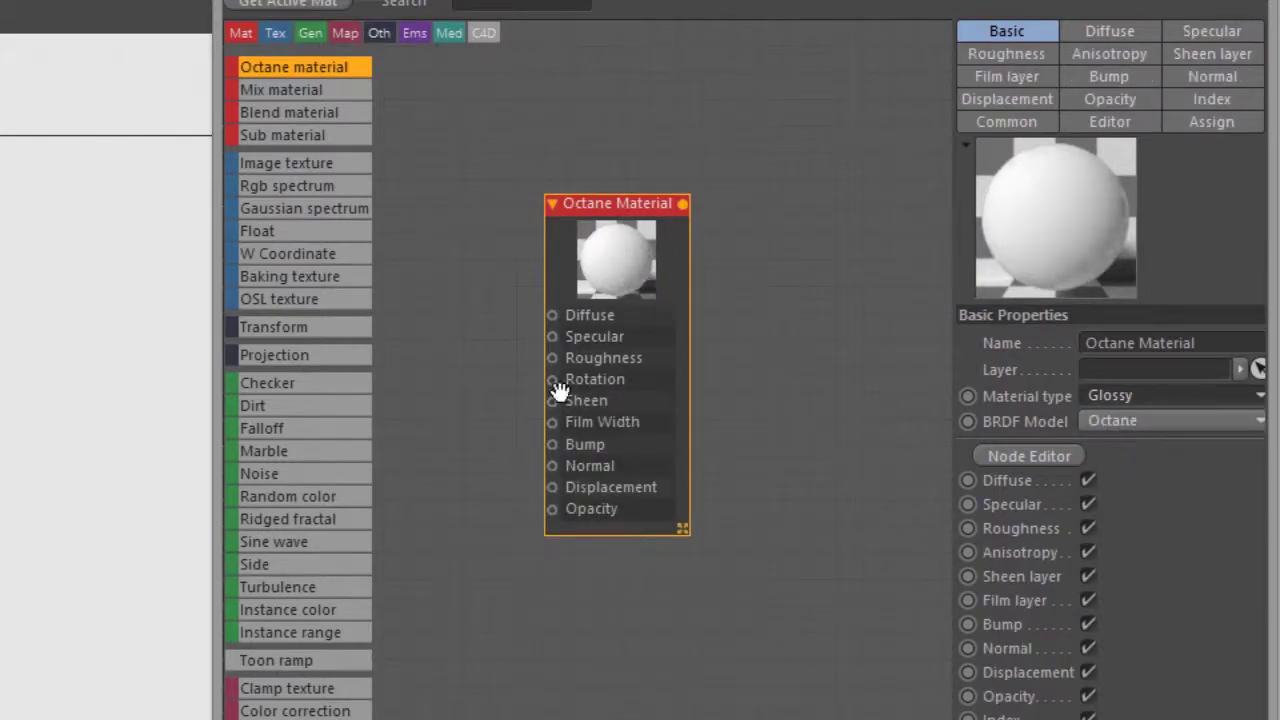
drag(636, 204, 854, 95)
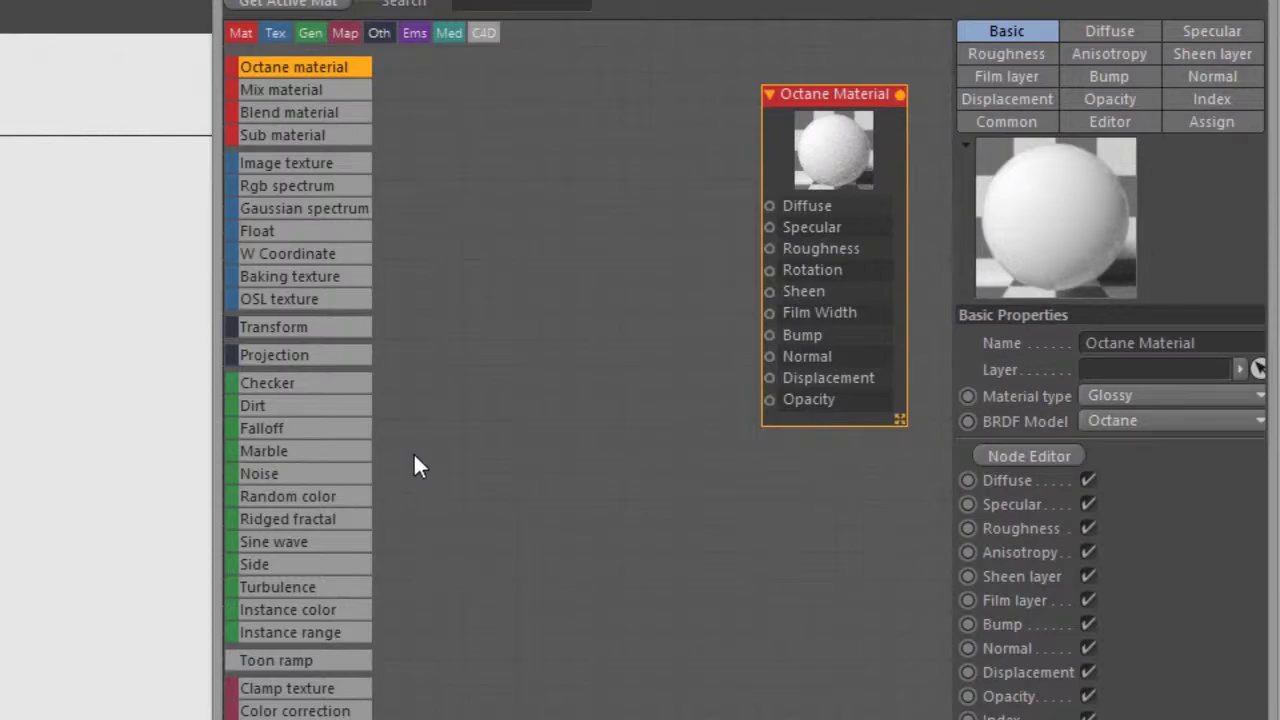
Place unconnected Checks, Marble, Noise, RidgedFractal, SineWave and Turbulence nodes around the canvas.
drag(305, 385, 450, 138)
drag(462, 244, 423, 194)
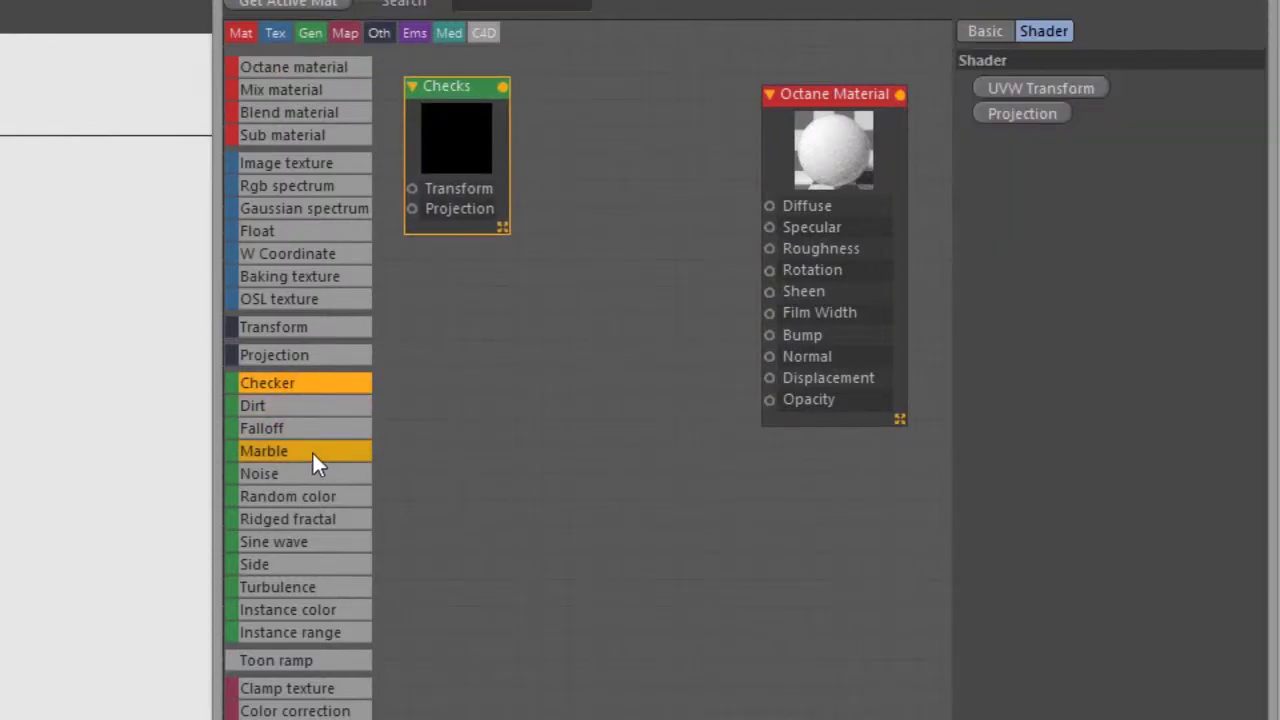
drag(296, 449, 460, 265)
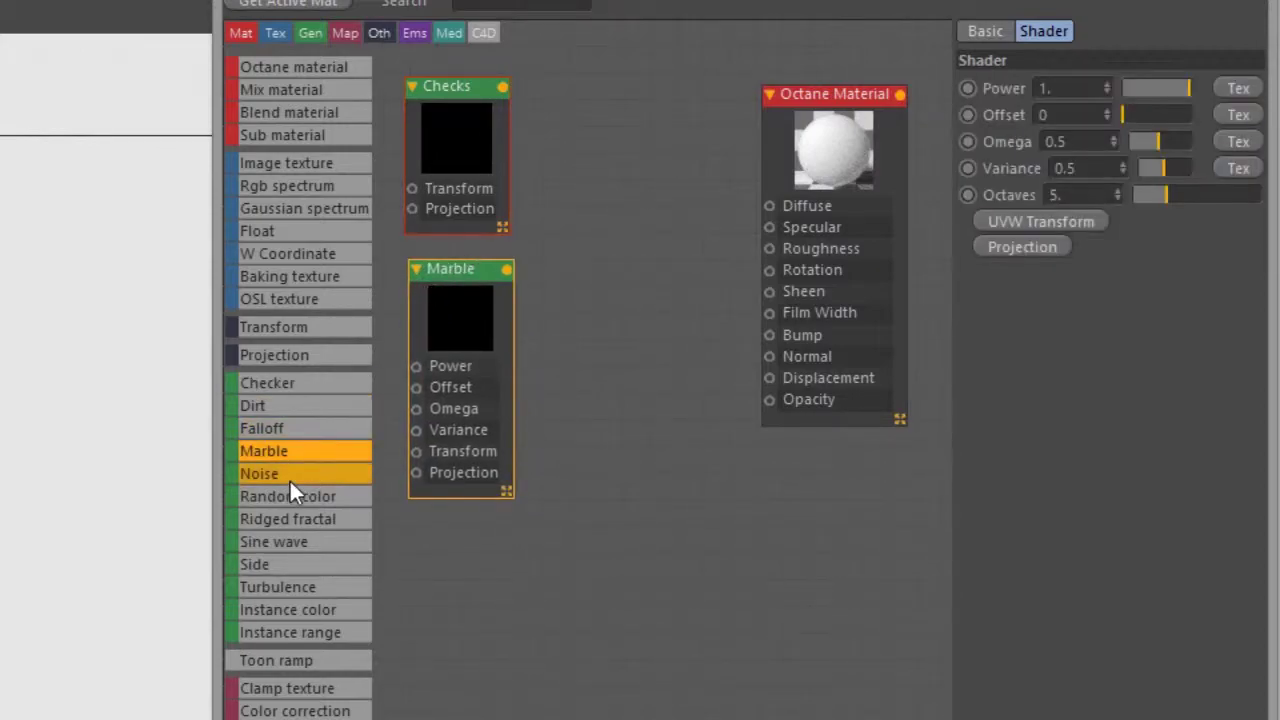
drag(289, 476, 476, 603)
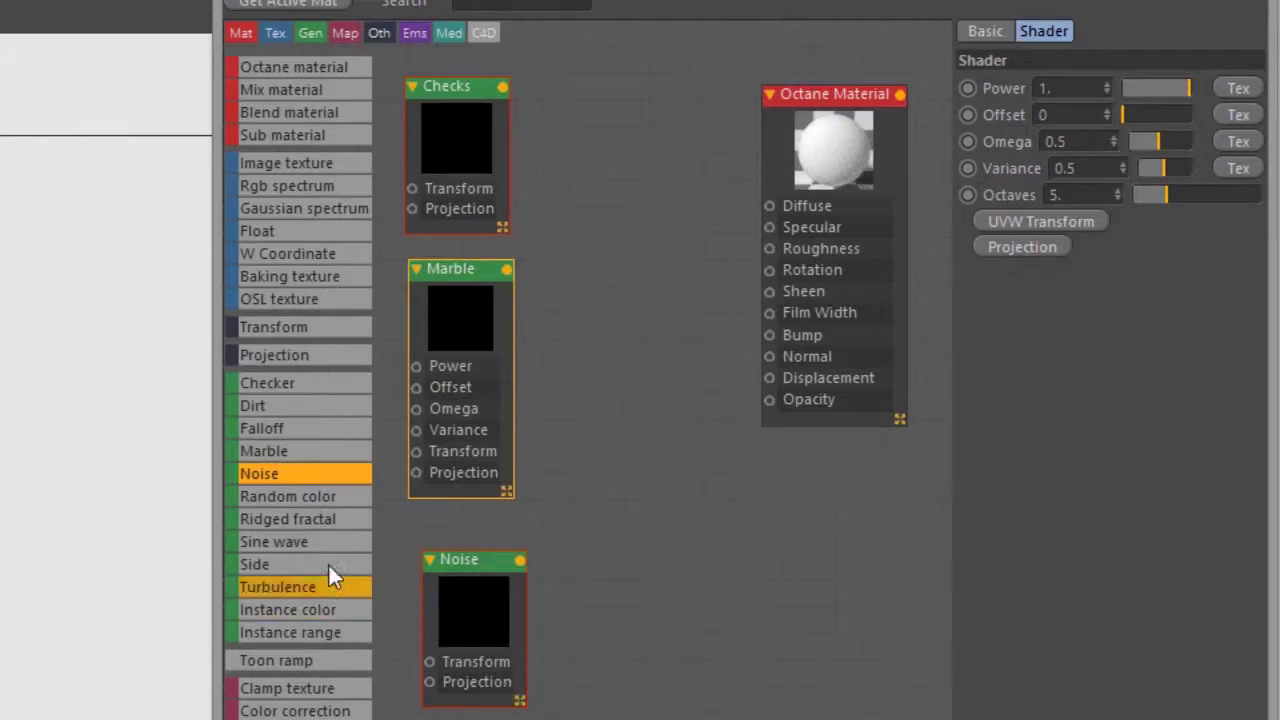
click(309, 516)
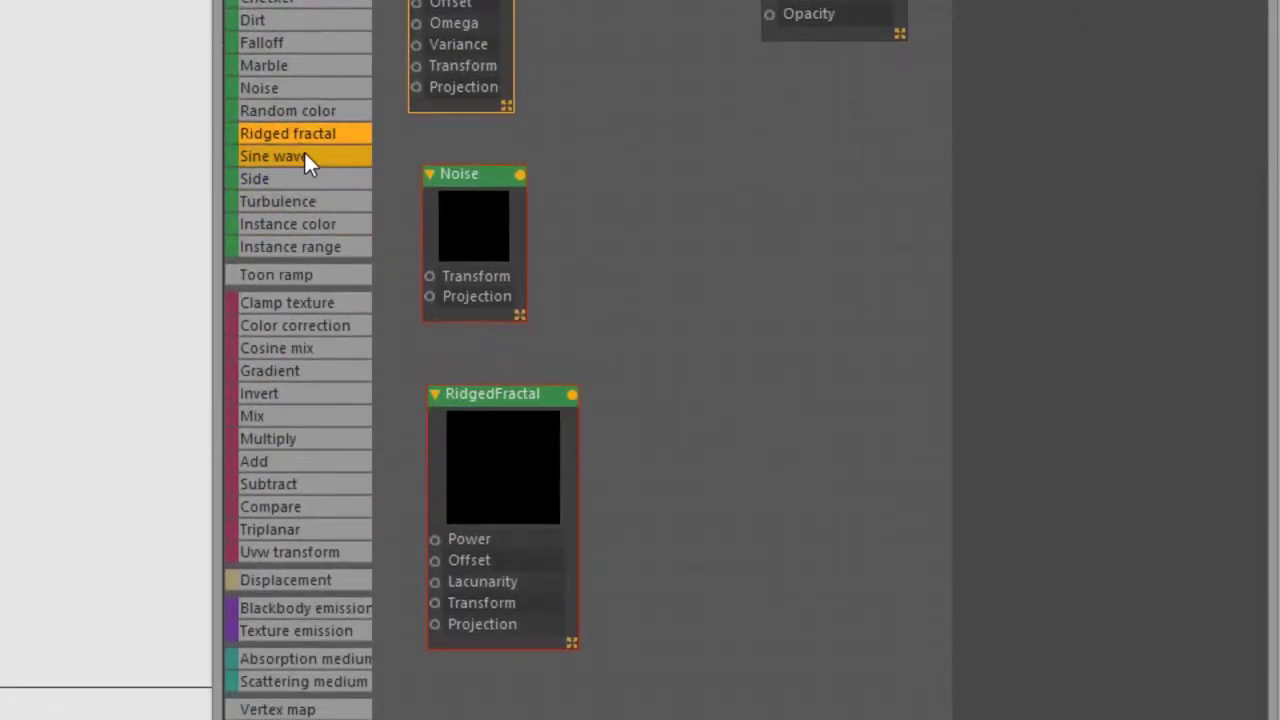
drag(306, 546, 351, 579)
drag(717, 224, 740, 178)
drag(286, 197, 892, 373)
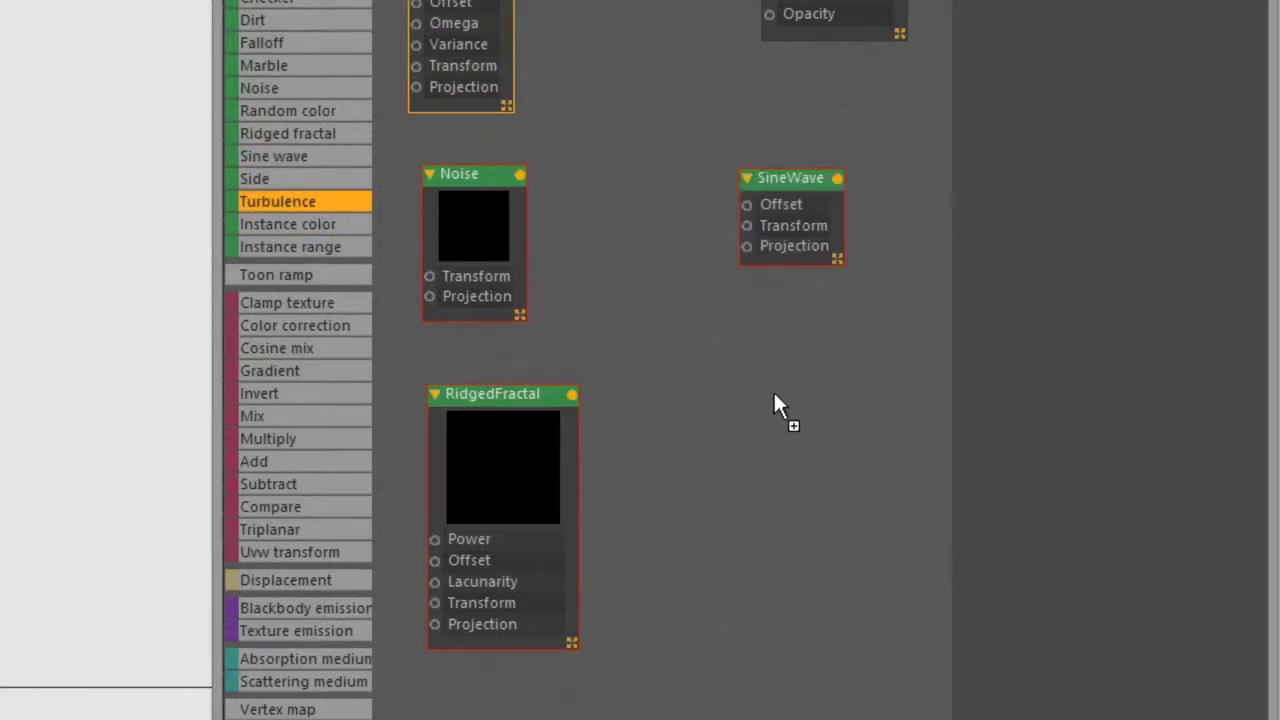
drag(764, 394, 765, 396)
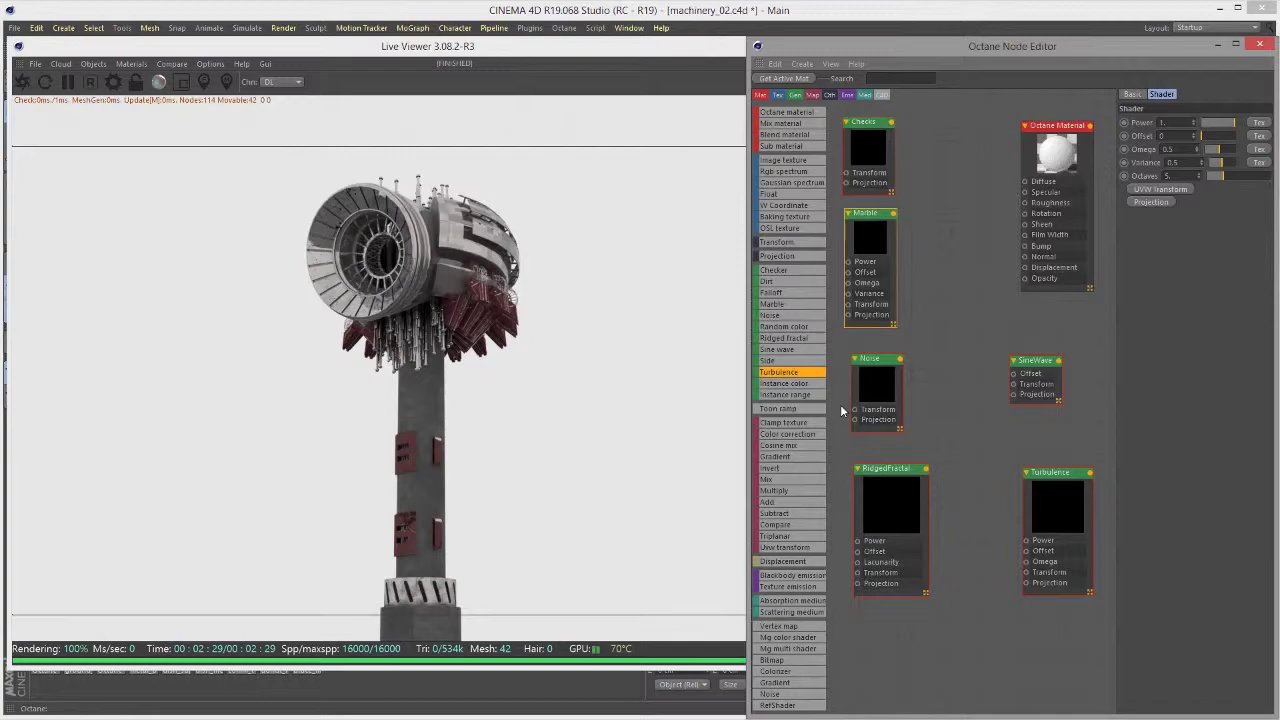
Apply the Glossy material to polySurface1 inside the com_tower_shell group.
click(800, 468)
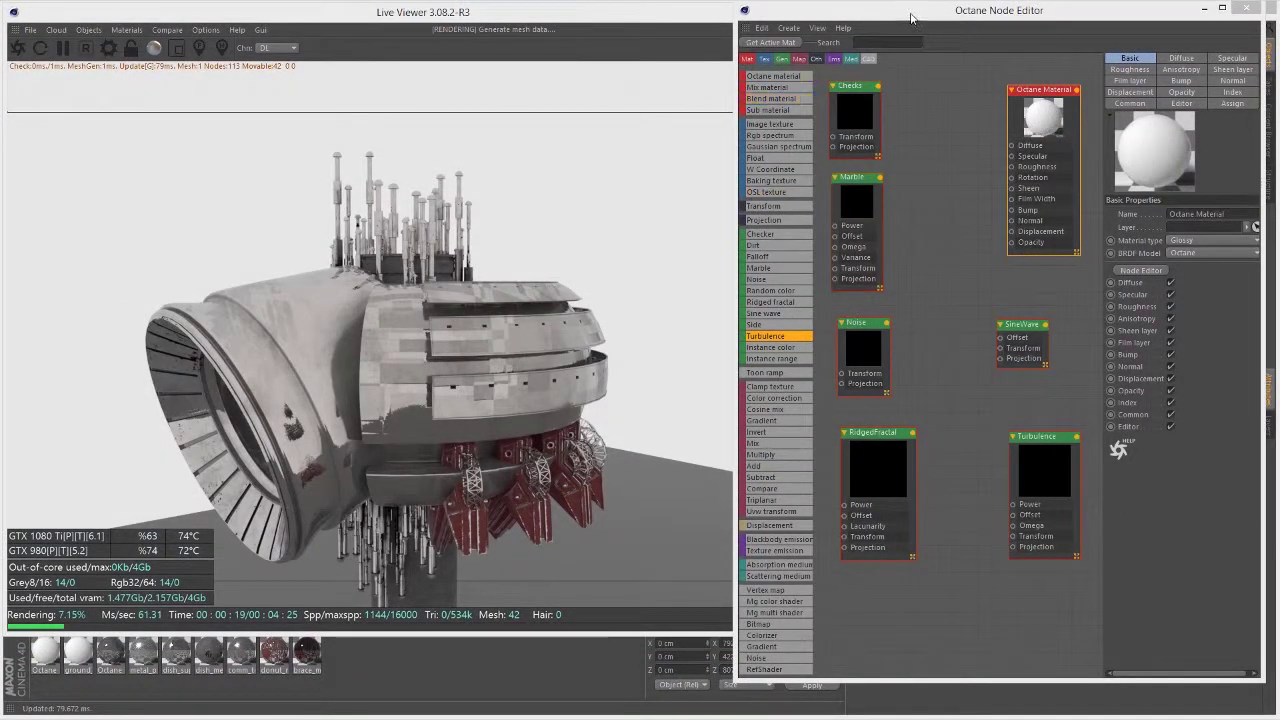
drag(923, 20, 391, 188)
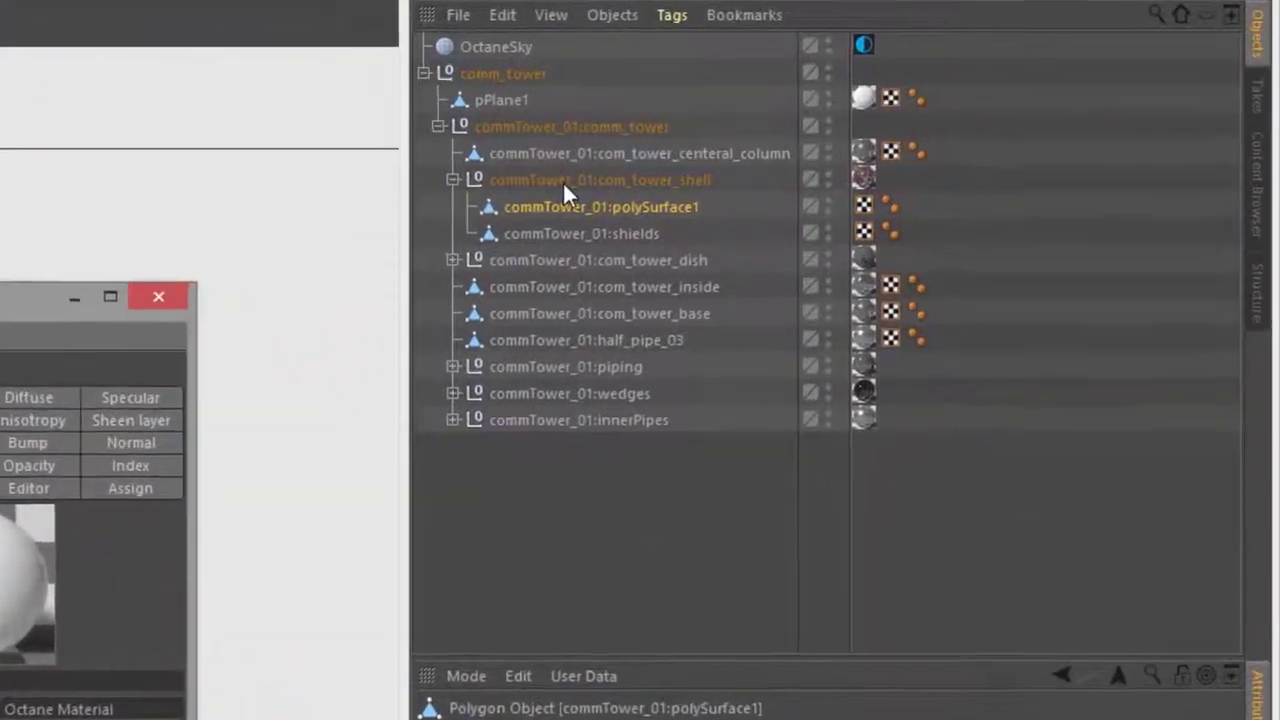
click(899, 129)
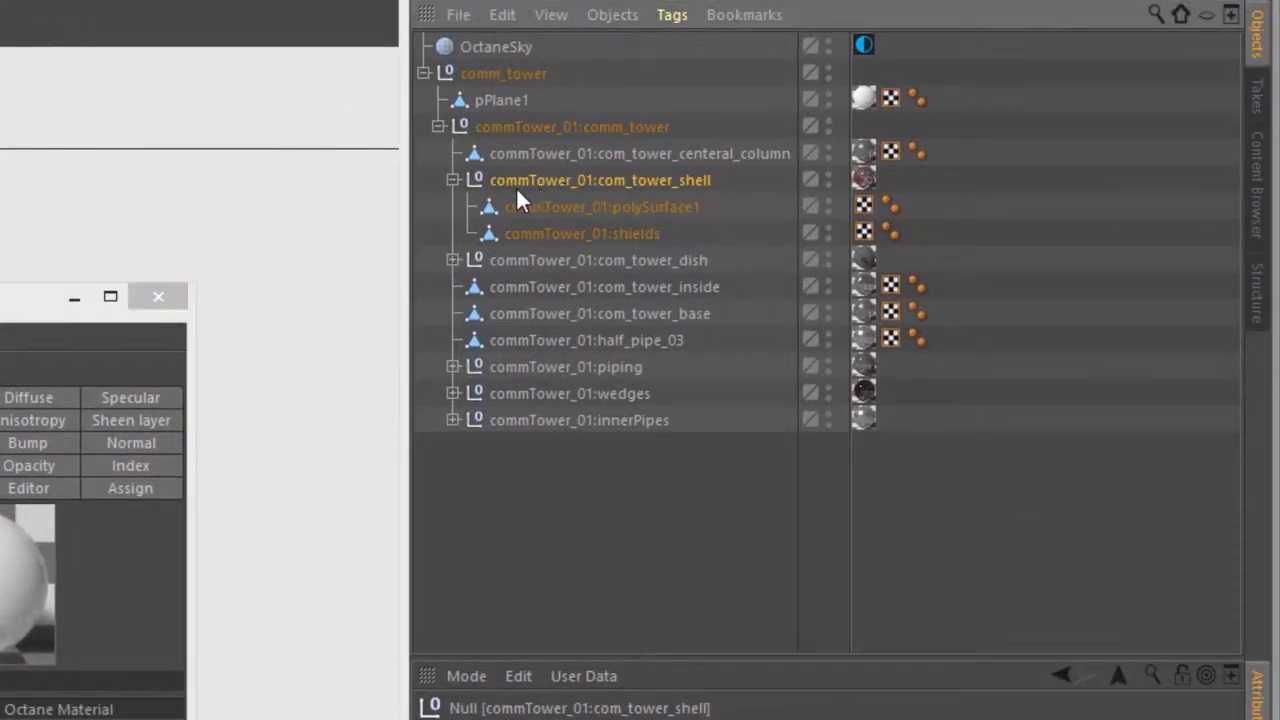
click(603, 207)
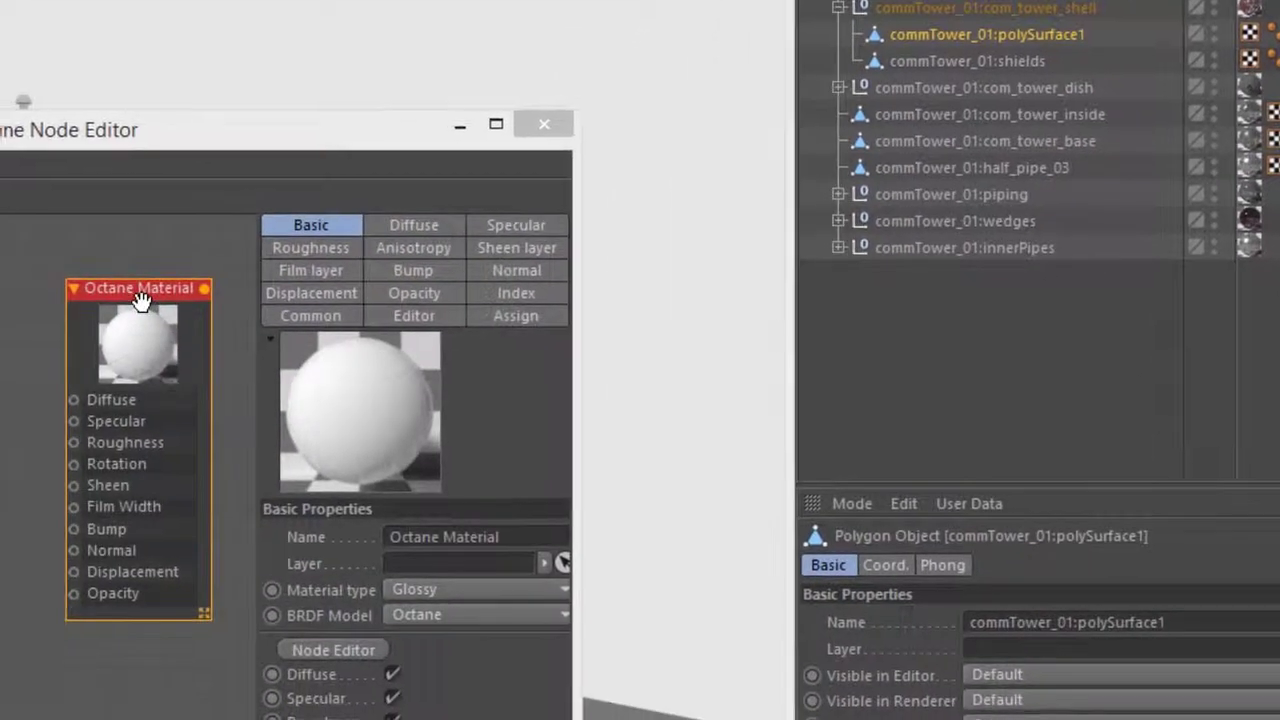
right_click(141, 300)
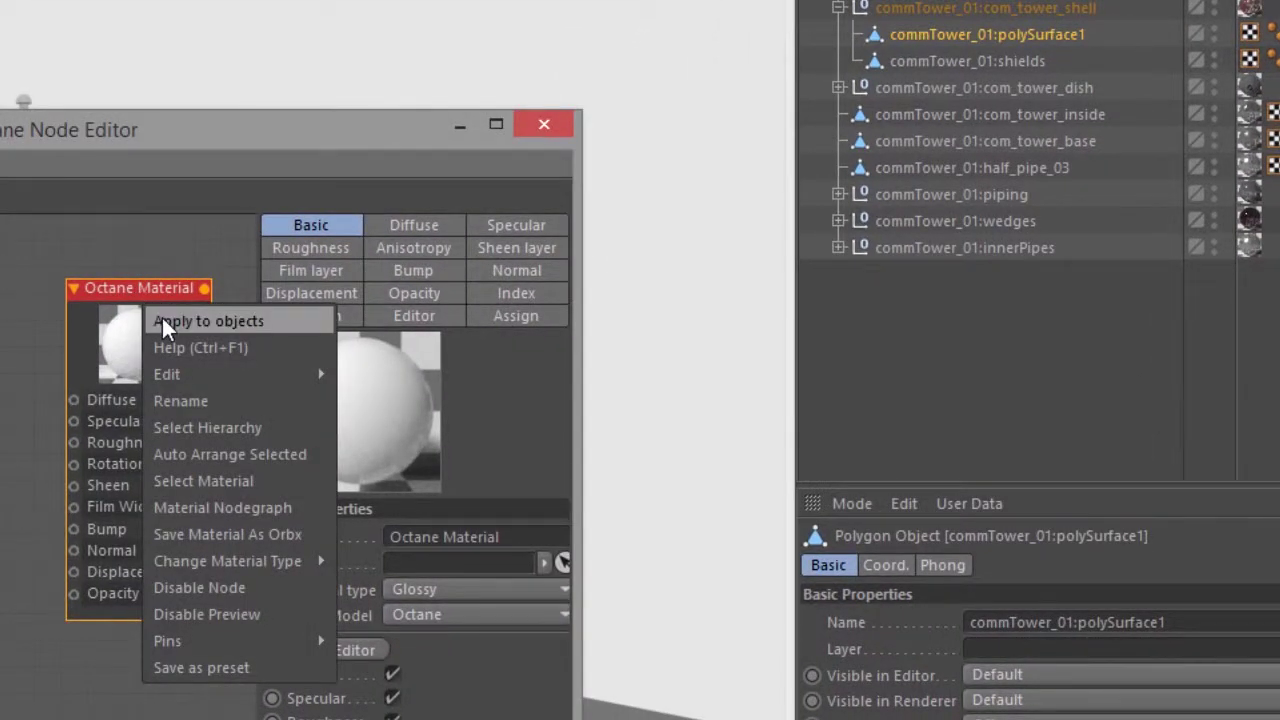
click(161, 318)
Apply the same Glossy material to the shields object.
click(991, 59)
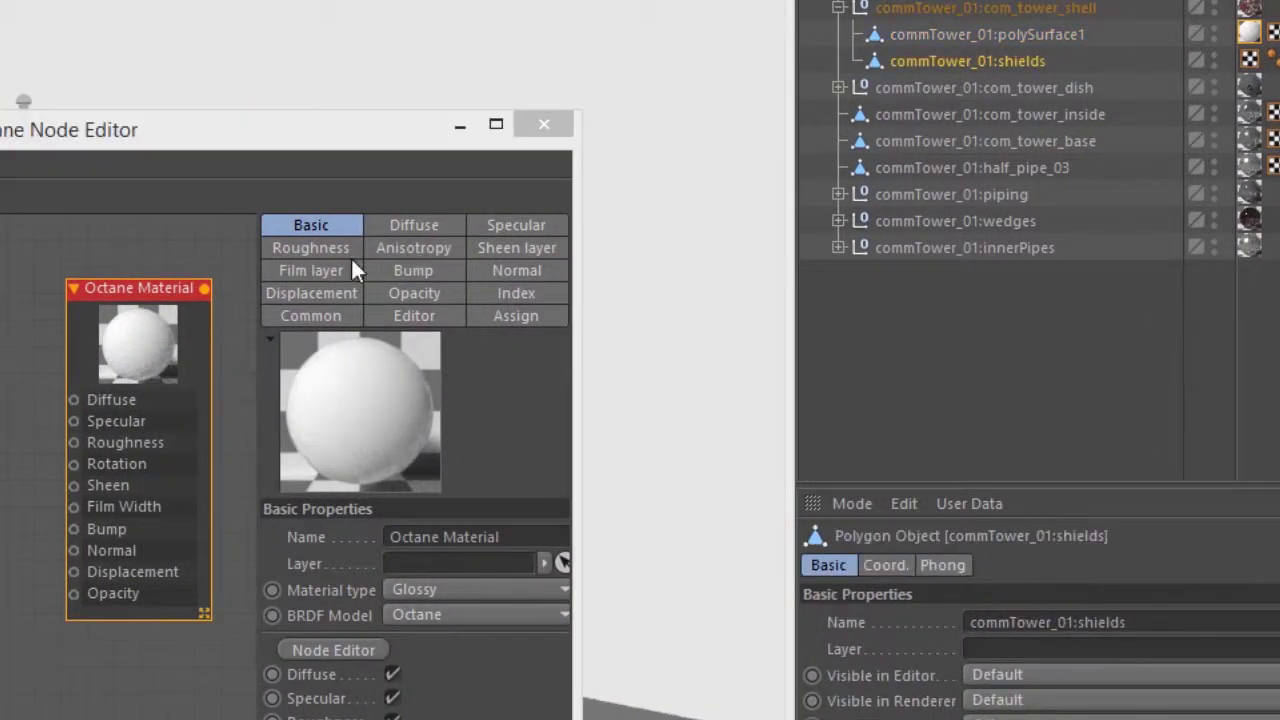
right_click(160, 288)
click(172, 303)
drag(407, 127, 453, 127)
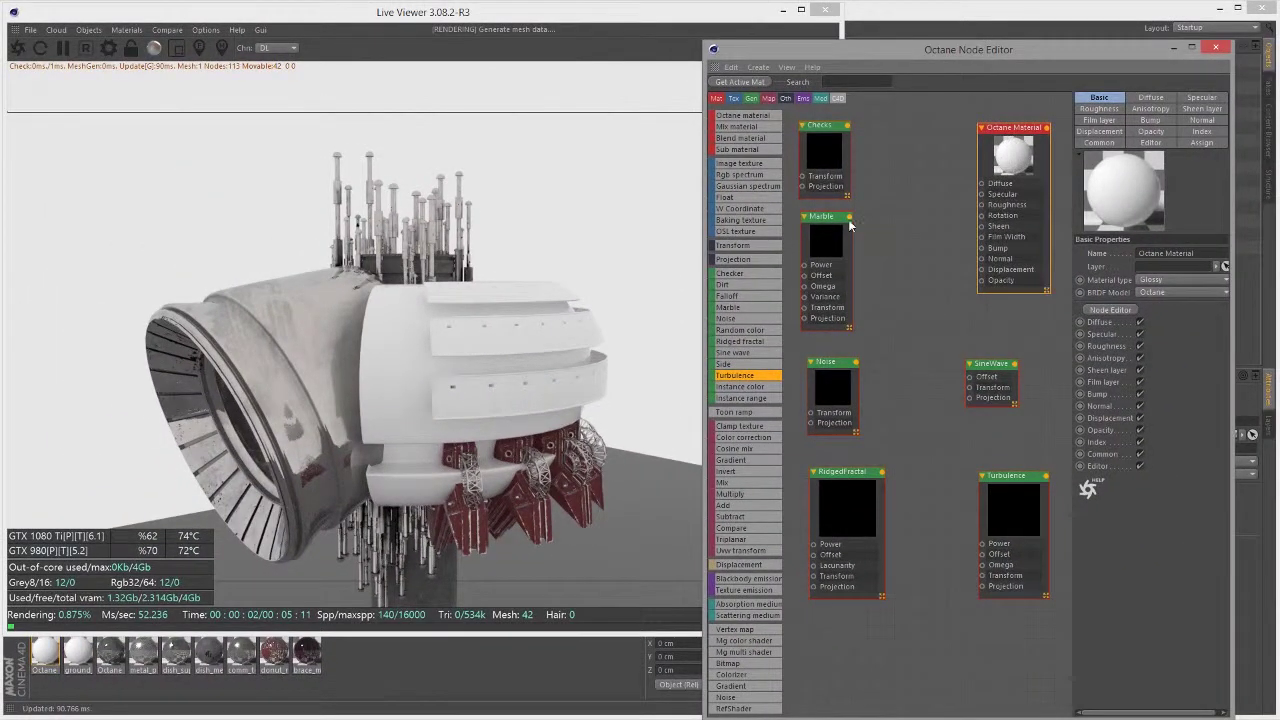
Place the Checks node beside the material and wire it into the Diffuse input.
middle_drag(849, 226, 867, 258)
drag(859, 199, 928, 244)
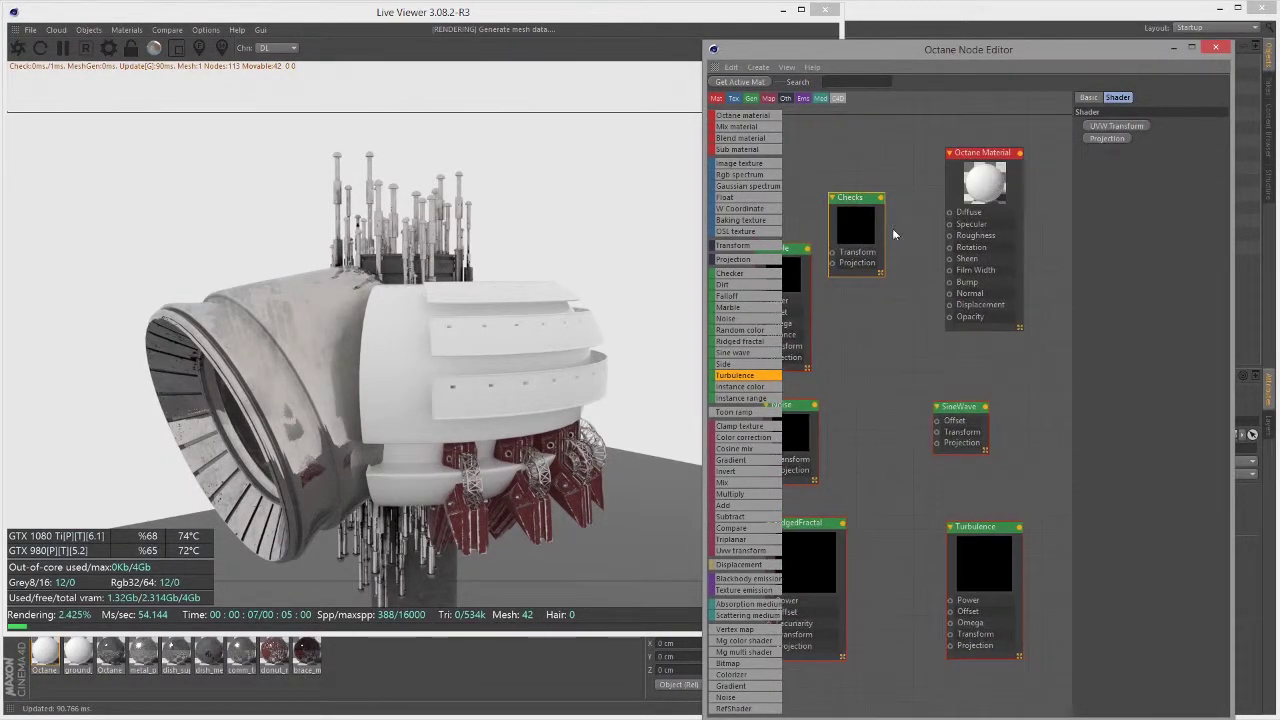
drag(880, 198, 949, 213)
drag(842, 213, 844, 196)
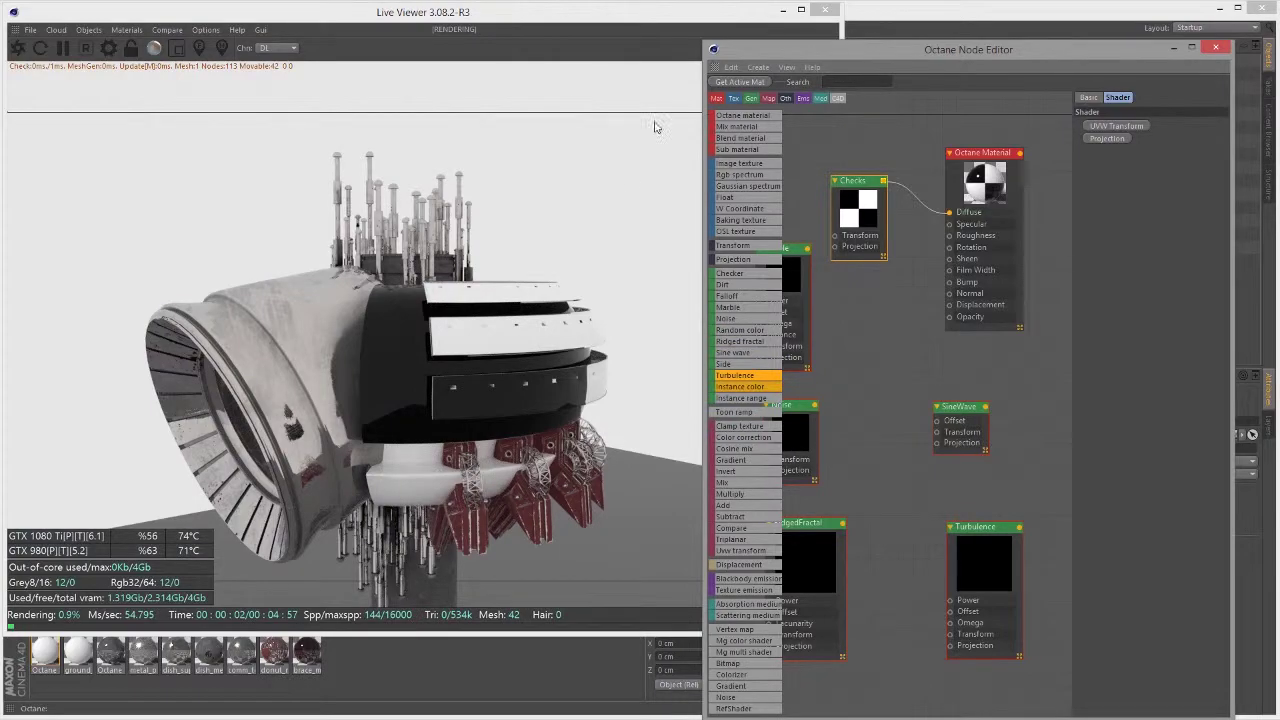
drag(587, 3, 40, 150)
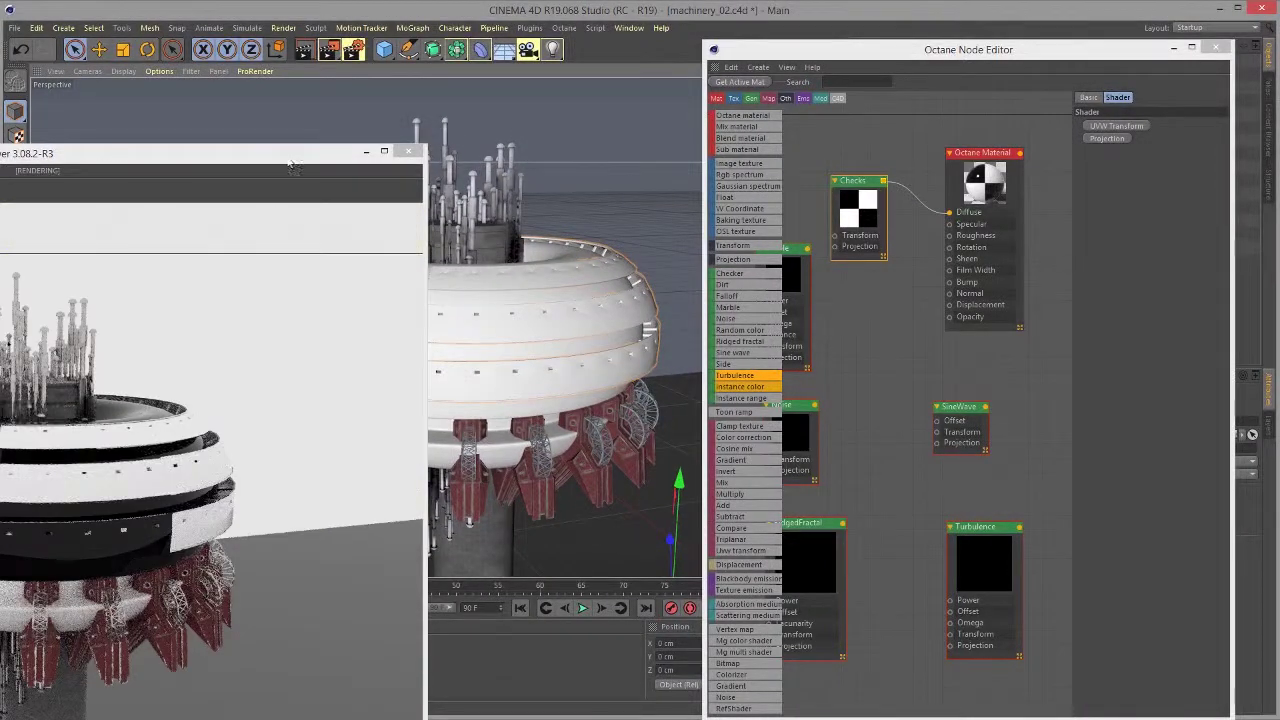
drag(336, 153, 583, 25)
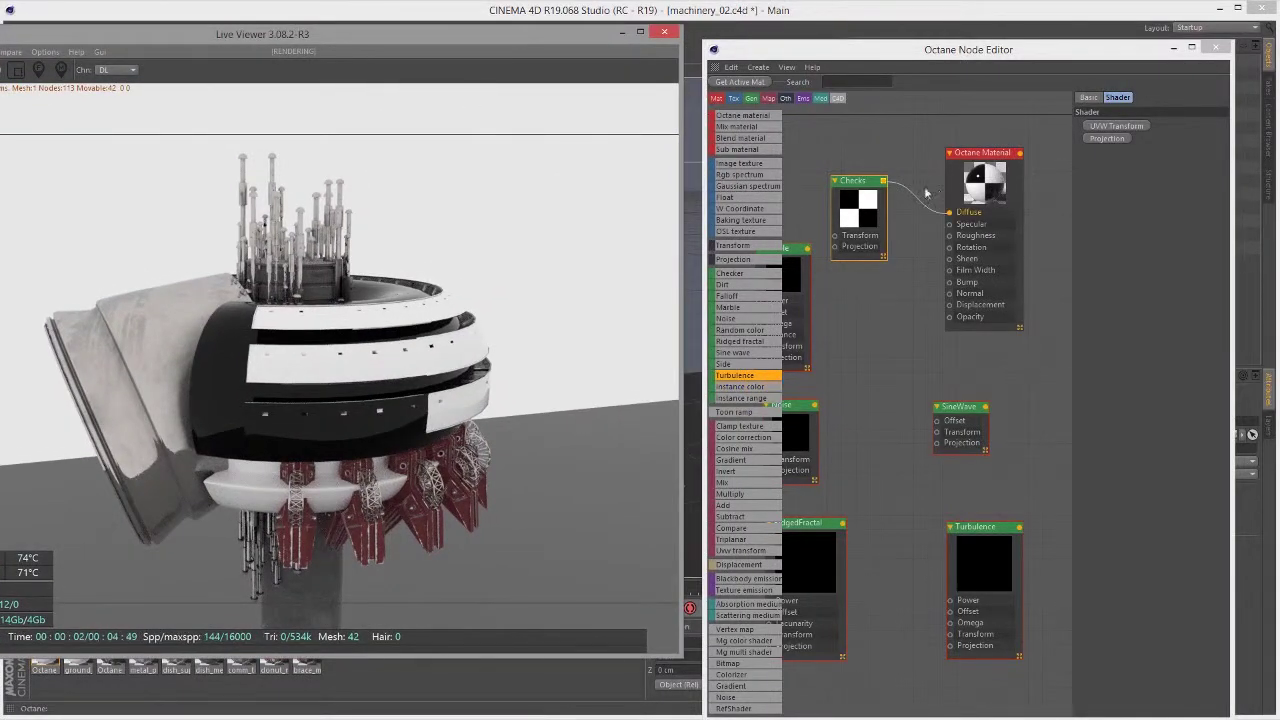
Add a UVW Transform node to the Checks texture, positioned left of the checker.
click(862, 180)
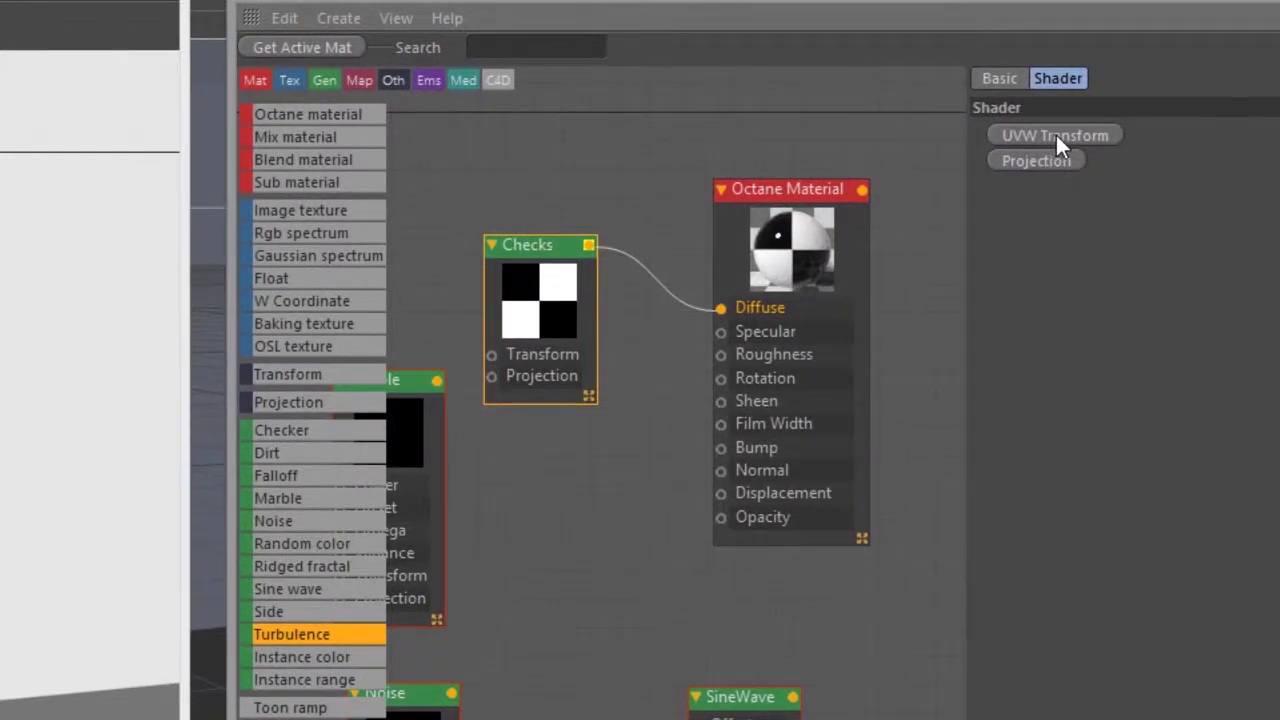
click(1057, 137)
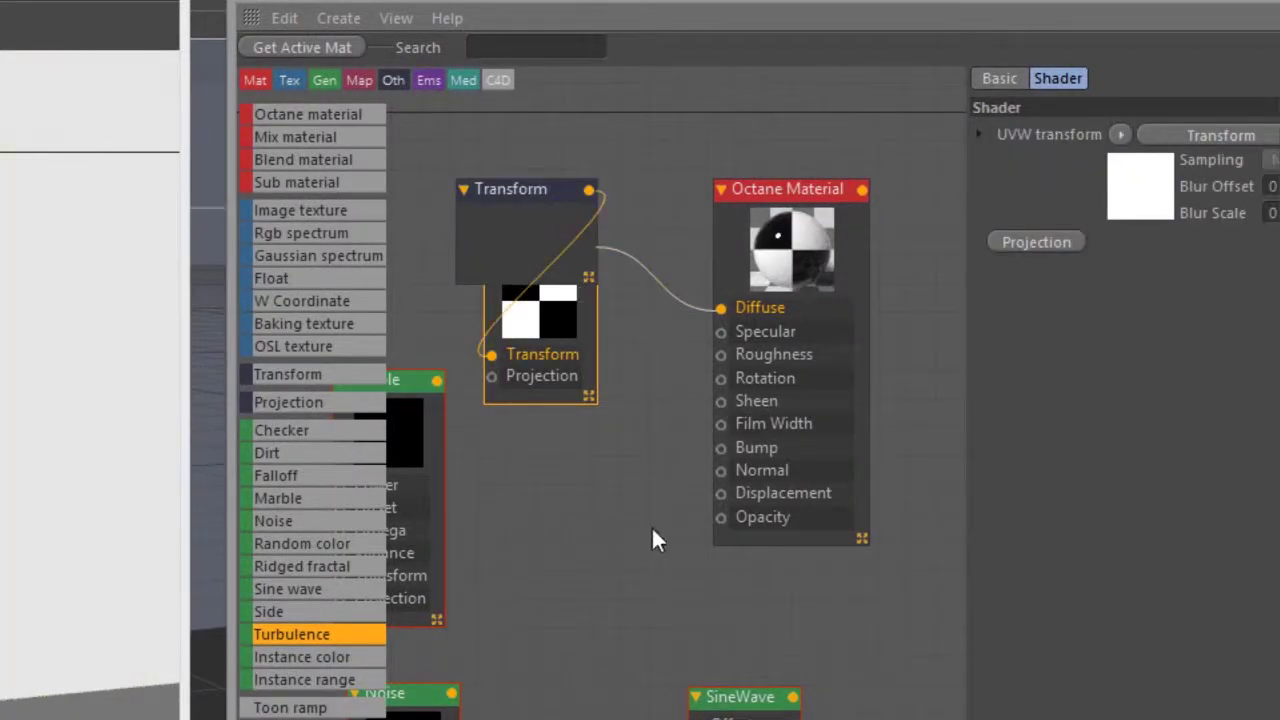
scroll(657, 528, down, 4)
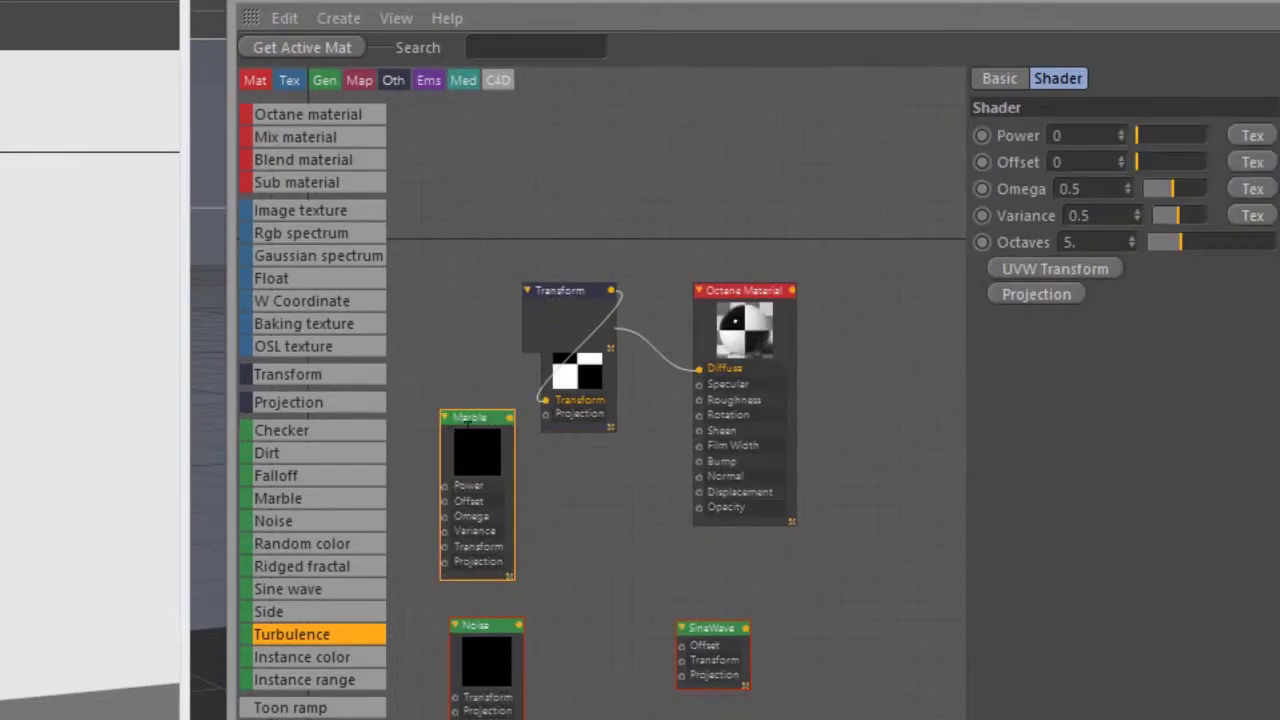
drag(470, 417, 650, 692)
drag(560, 325, 436, 387)
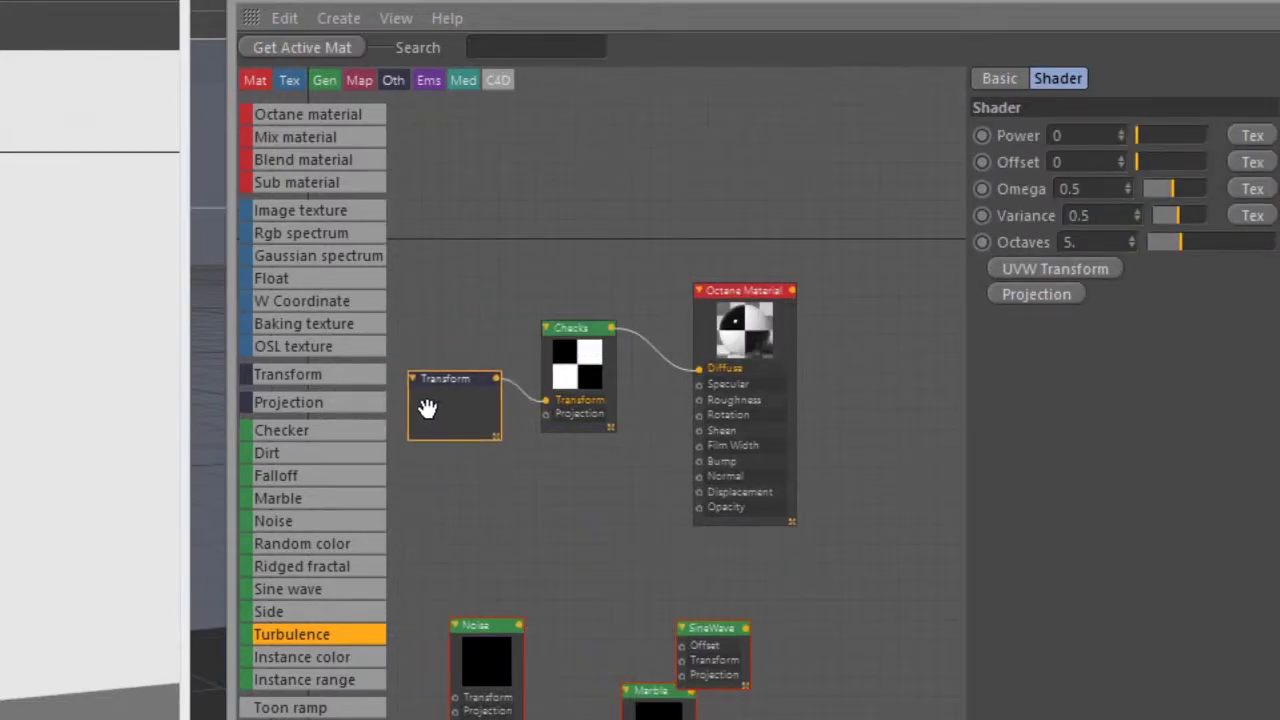
click(434, 408)
scroll(601, 431, up, 3)
middle_drag(624, 430, 694, 429)
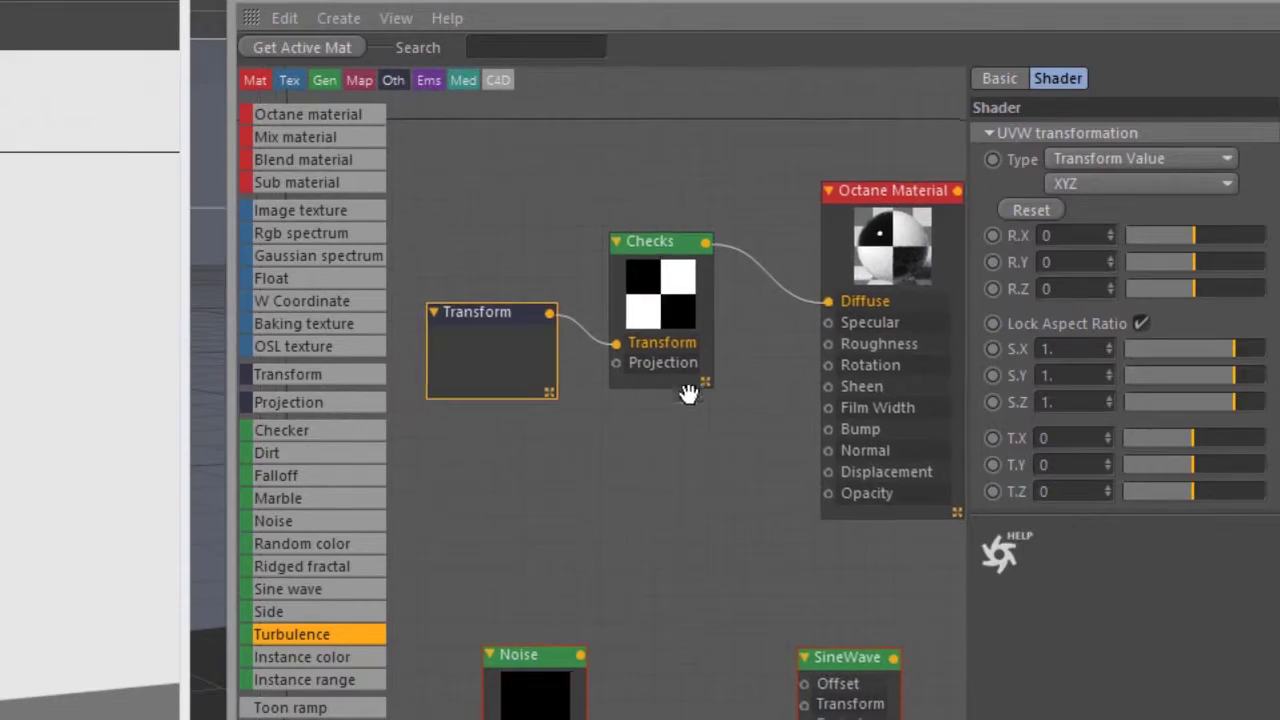
Shrink the Transform's S.X scale to about 0.017 for dense, small checks.
drag(1228, 348, 1181, 318)
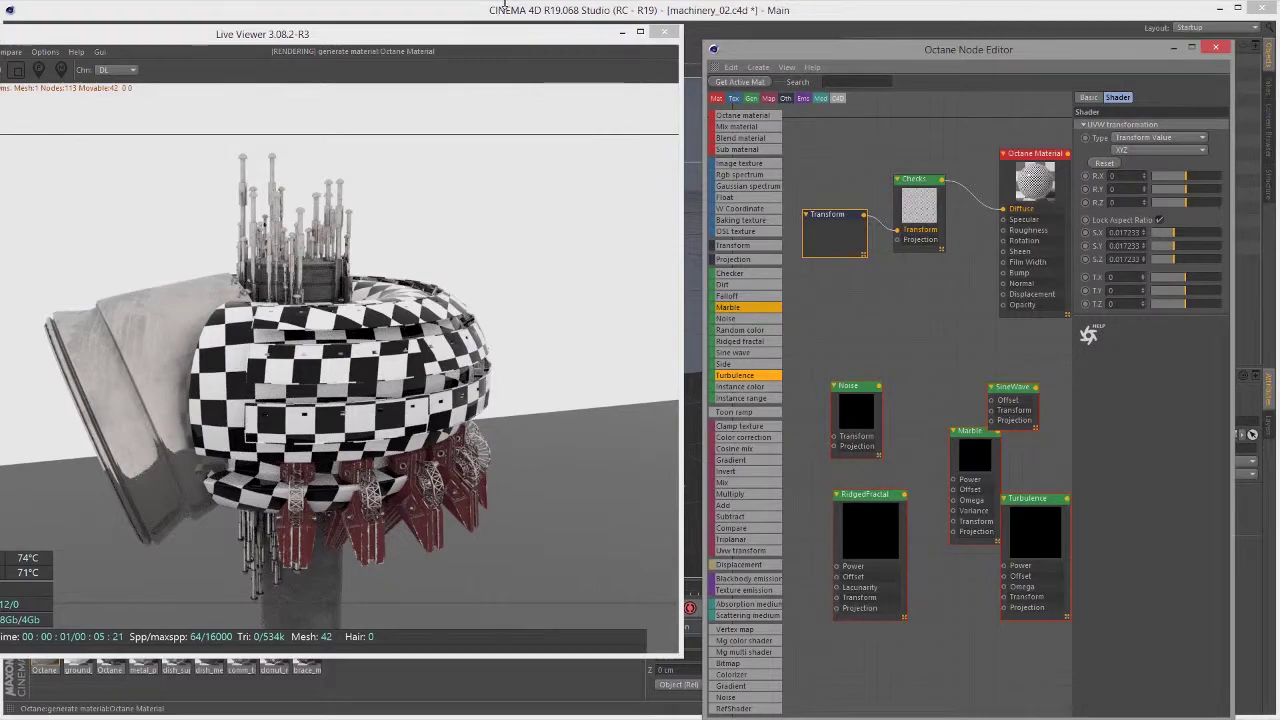
drag(430, 34, 59, 157)
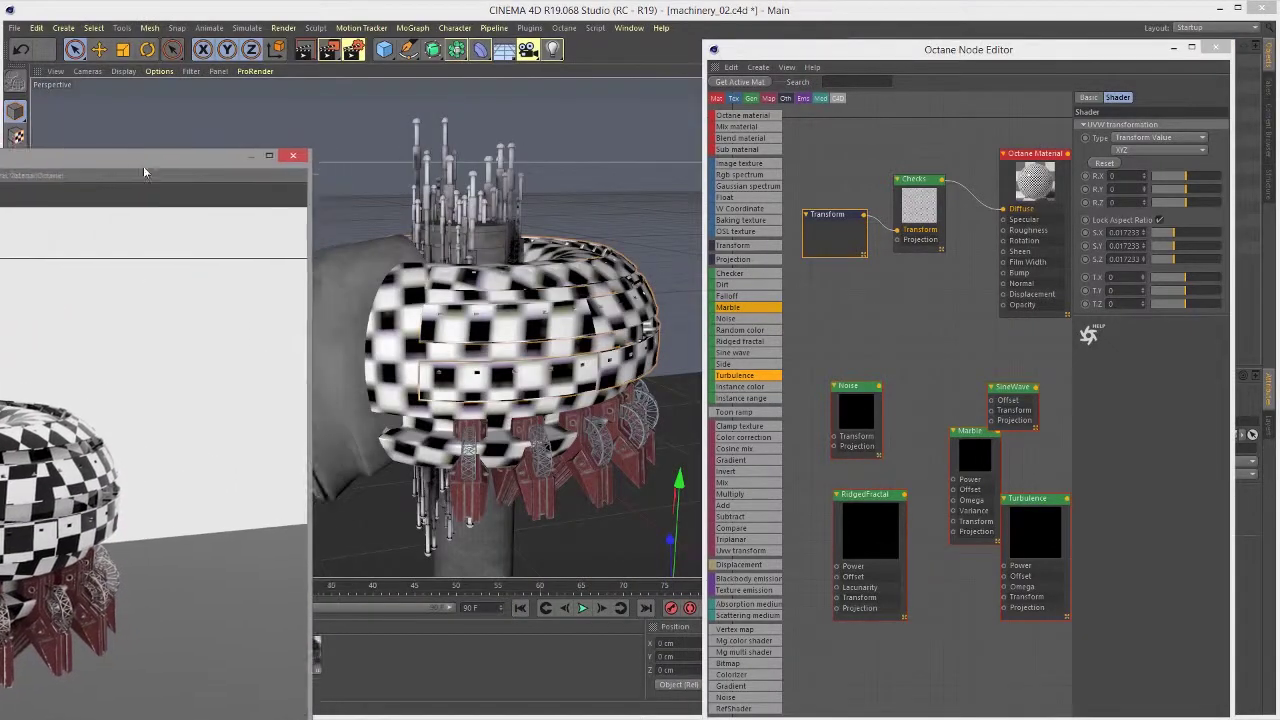
alt+drag(380, 330, 432, 320)
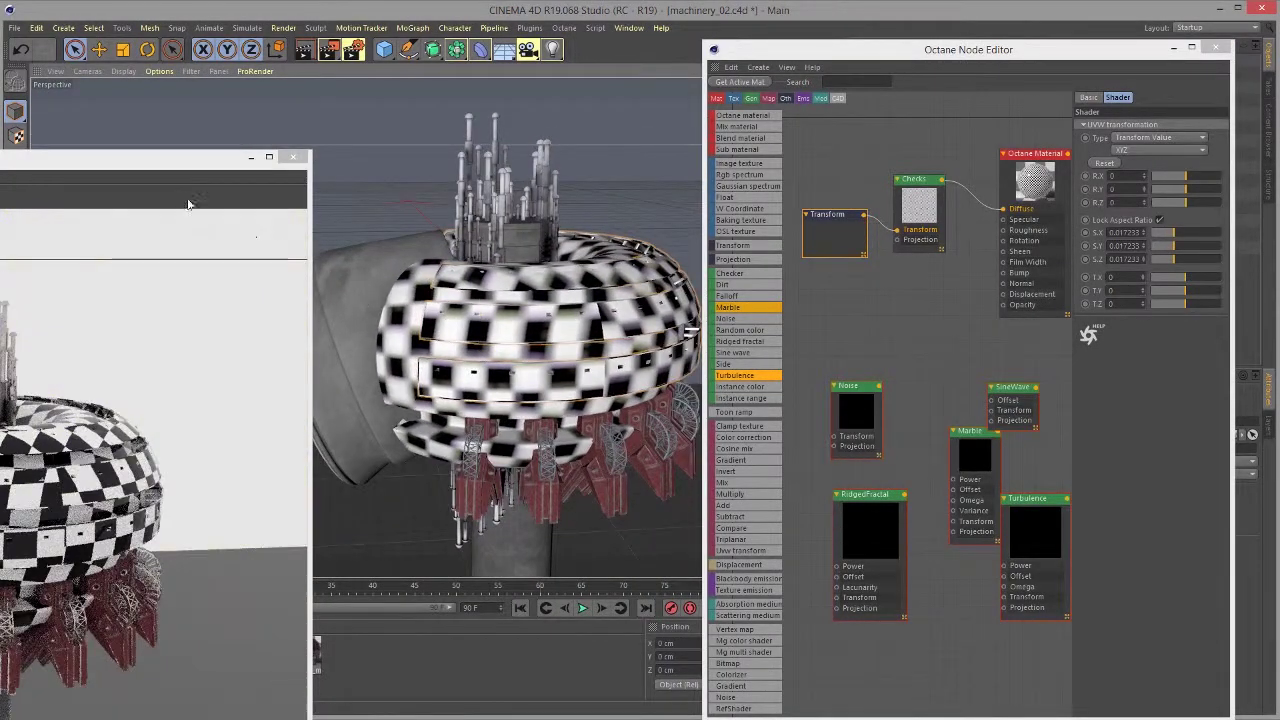
drag(184, 170, 576, 41)
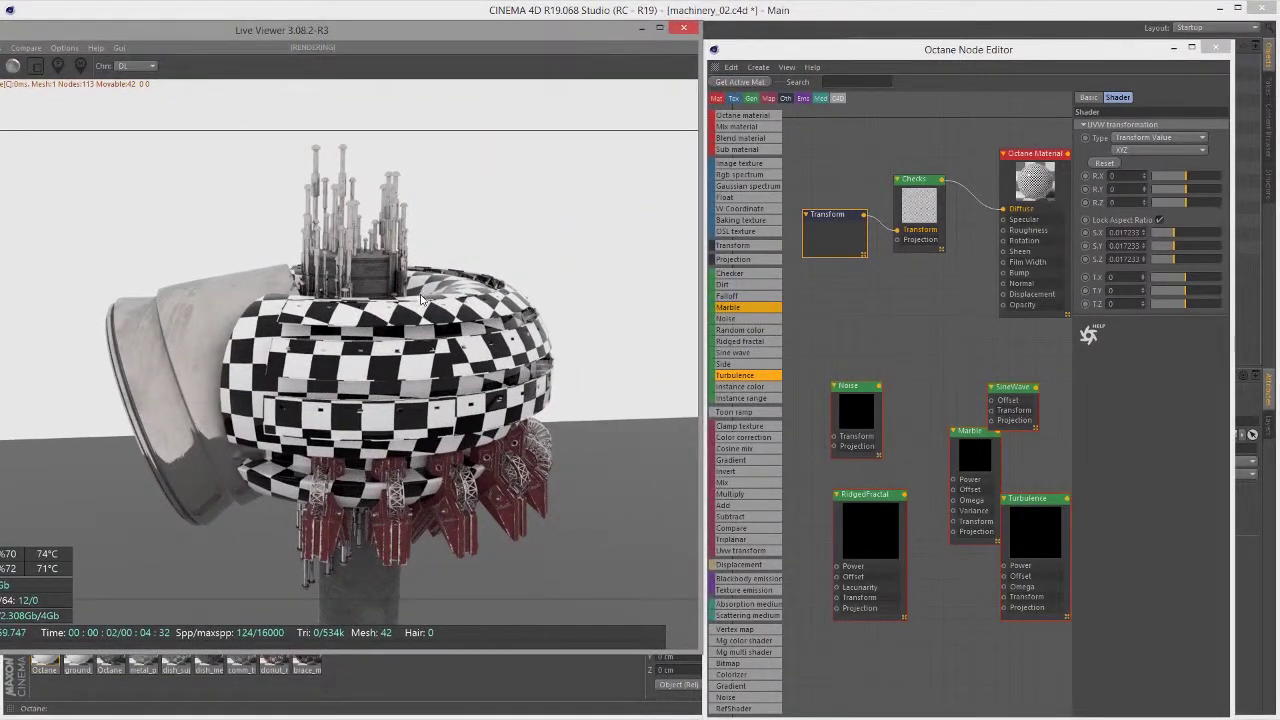
Select the Checks node and view its Basic, then Shader, settings in a wider panel.
drag(826, 214, 832, 180)
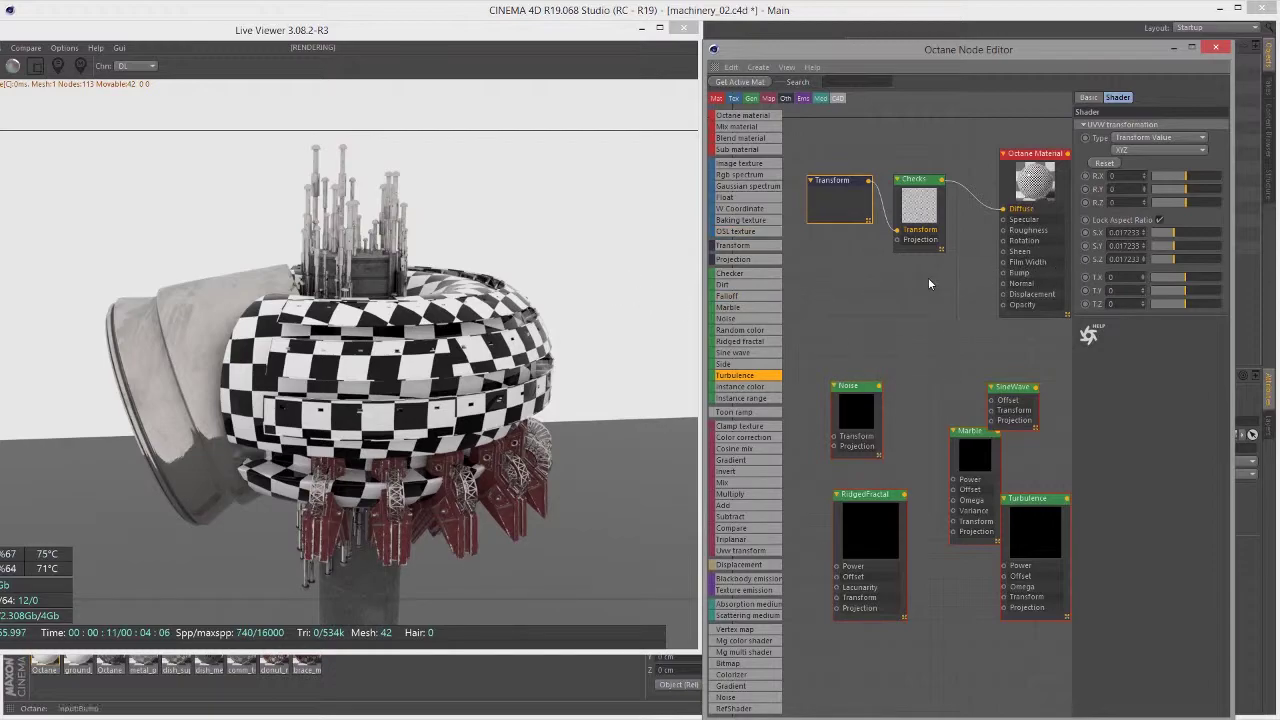
click(916, 190)
drag(1005, 47, 973, 48)
drag(1040, 230, 1000, 225)
click(1017, 99)
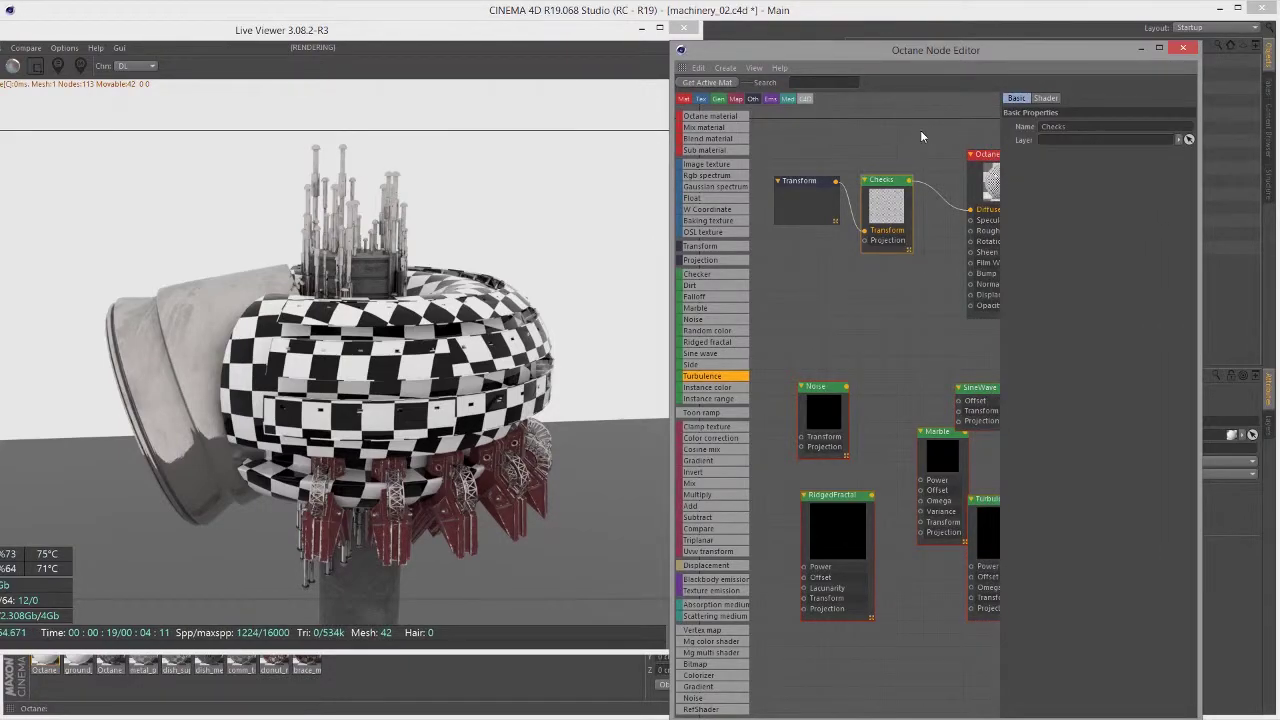
middle_drag(918, 130, 841, 126)
click(1046, 98)
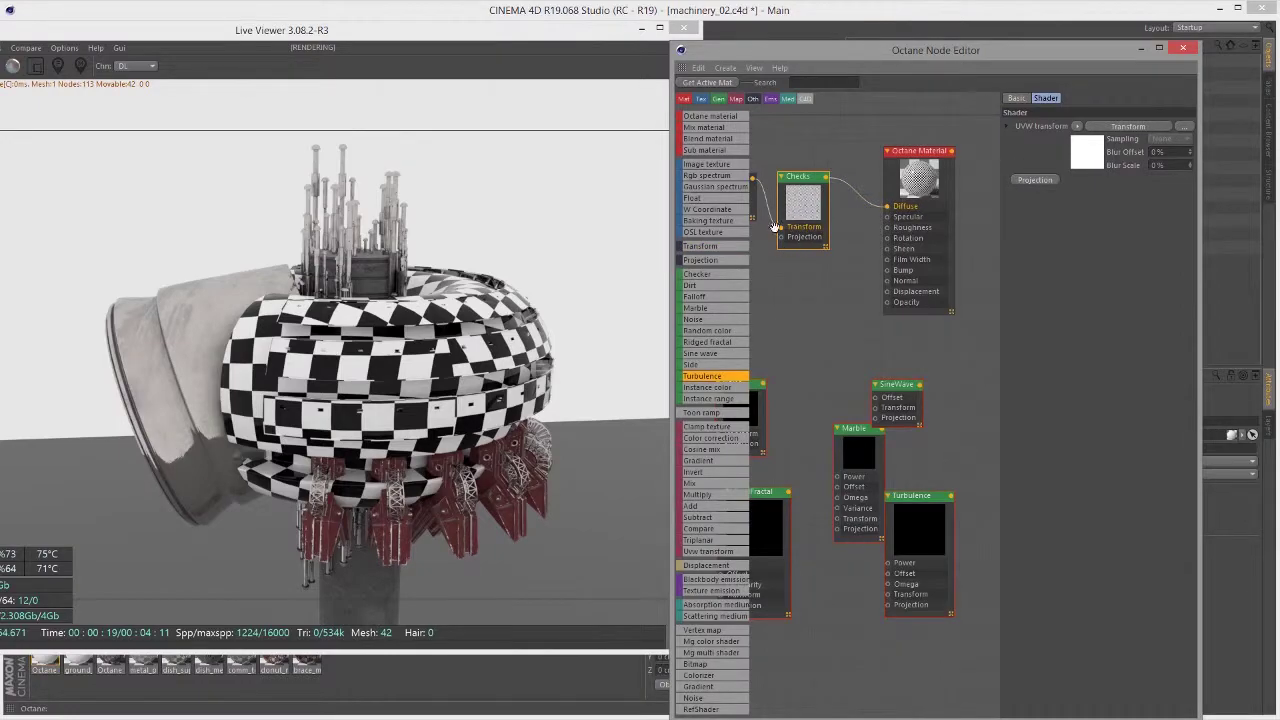
Plug the Noise node into the material's Diffuse, replacing the Checks texture.
drag(874, 245, 942, 205)
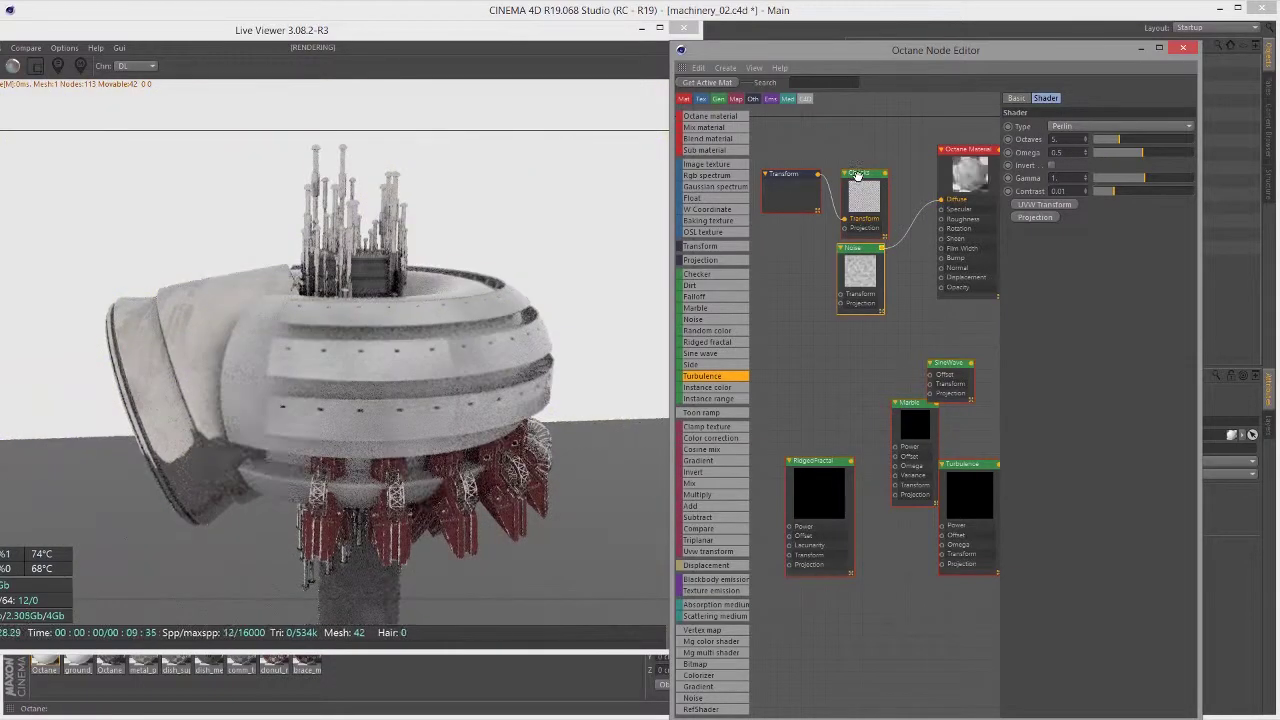
drag(855, 171, 853, 124)
scroll(806, 283, up, 3)
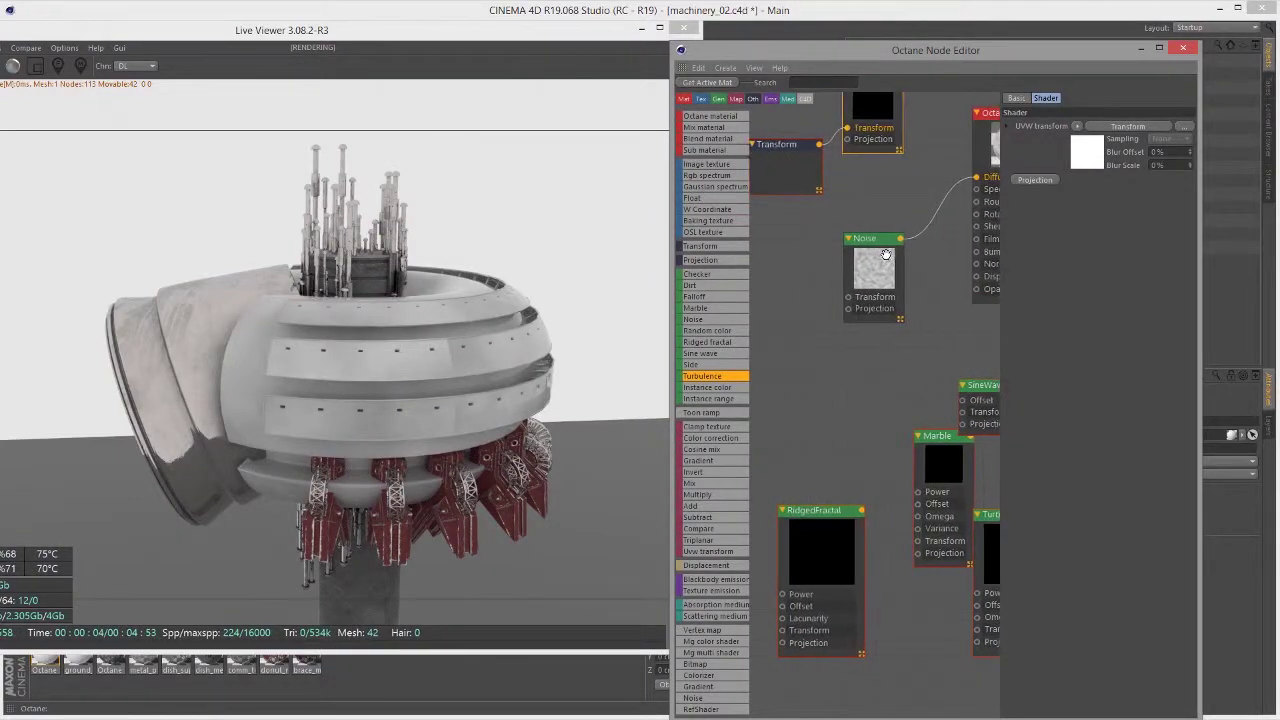
scroll(868, 258, up, 1)
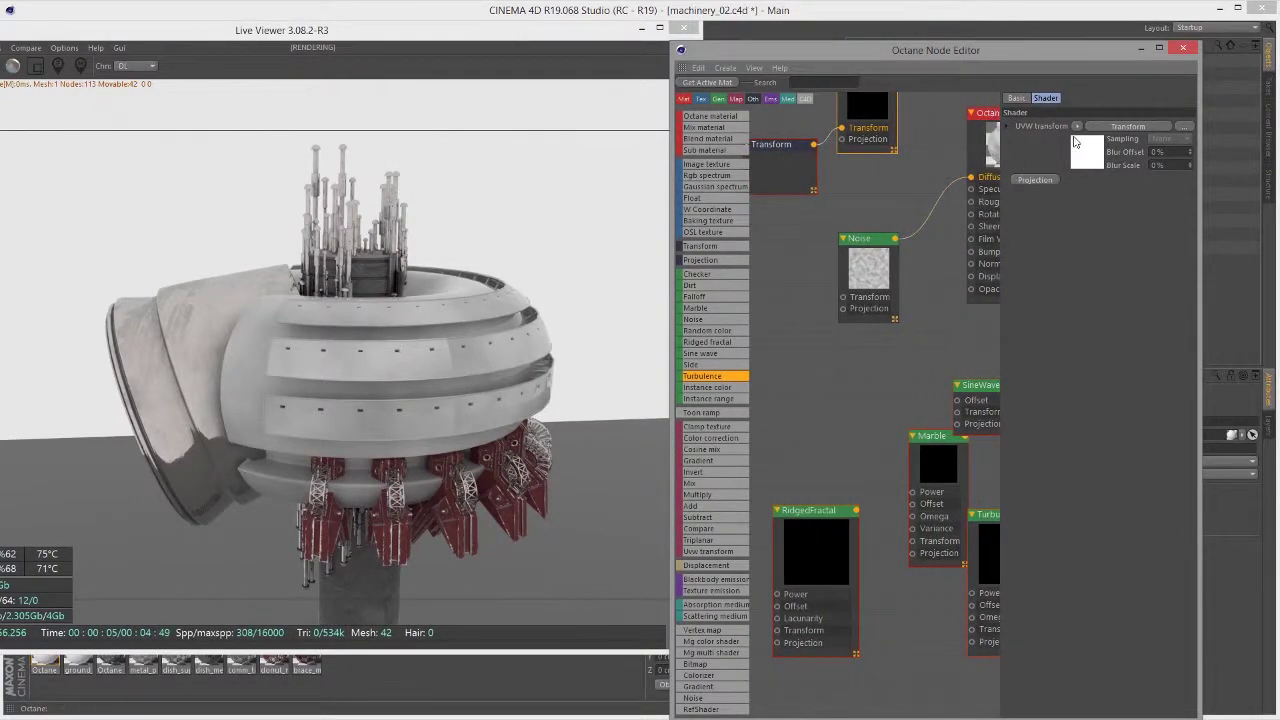
Link the shared Transform to the Noise node and raise its scale to 0.07017.
middle_drag(846, 168, 880, 170)
drag(845, 142, 877, 299)
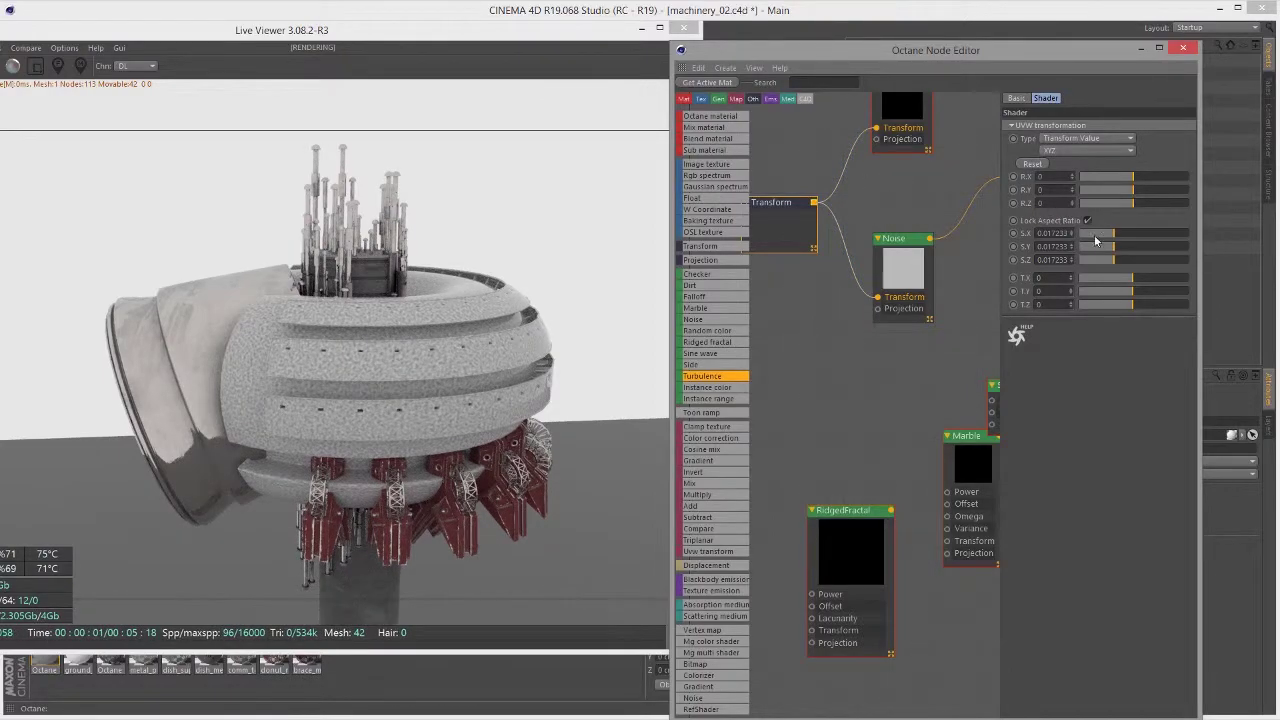
mouse_move(1120, 238)
mouse_down()
mouse_move(1146, 238)
mouse_move(1131, 240)
mouse_up()
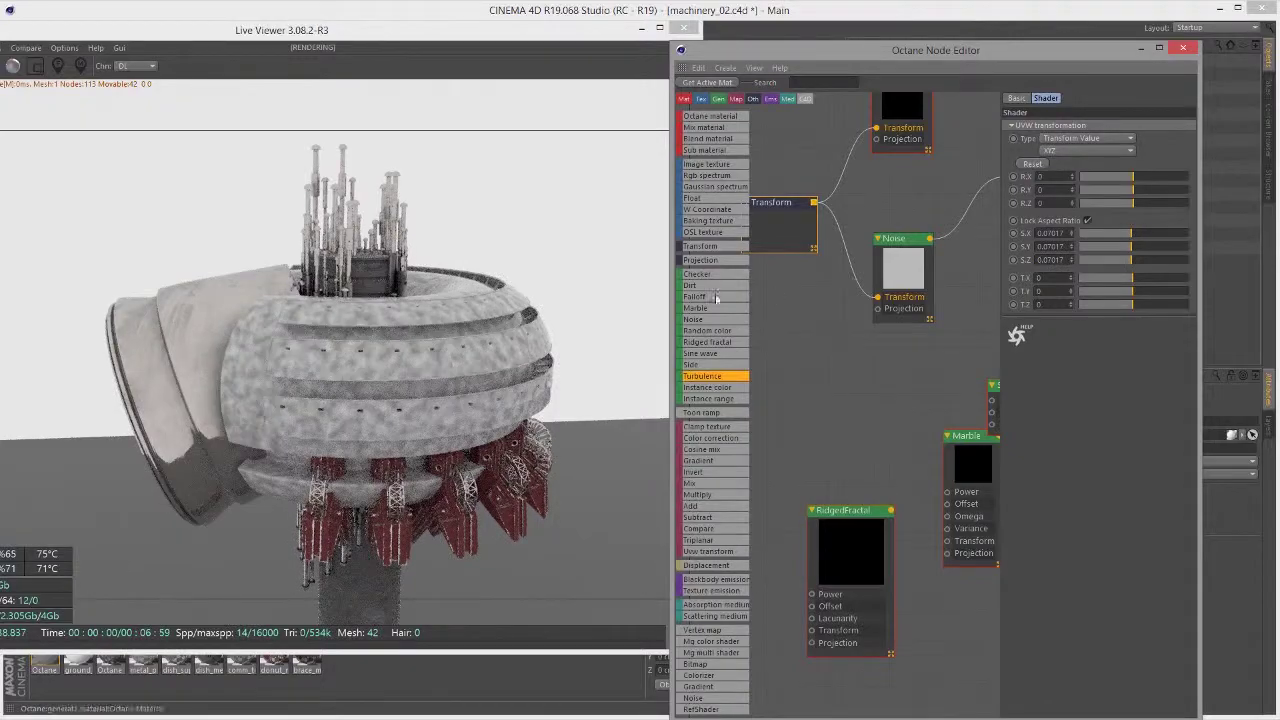
scroll(448, 422, up, 2)
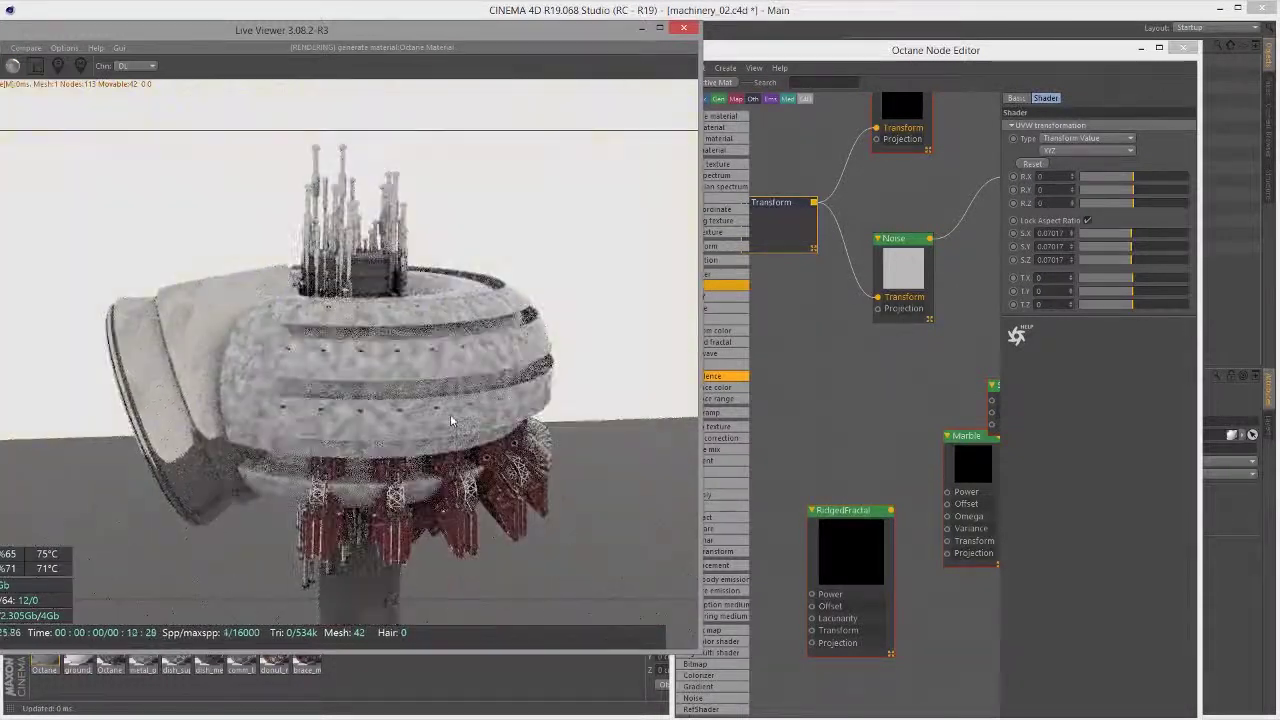
scroll(450, 414, up, 3)
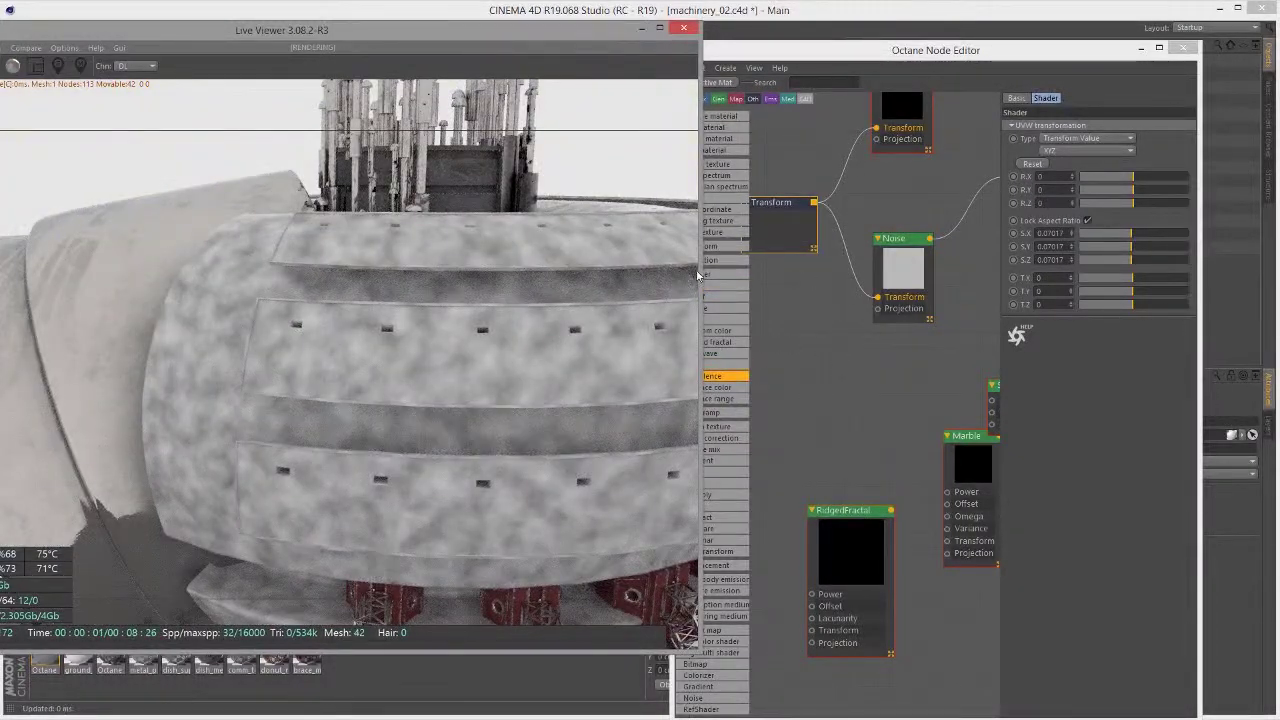
Preview the Noise node's Perlin, Turbulence, Circular and Chips types.
click(903, 243)
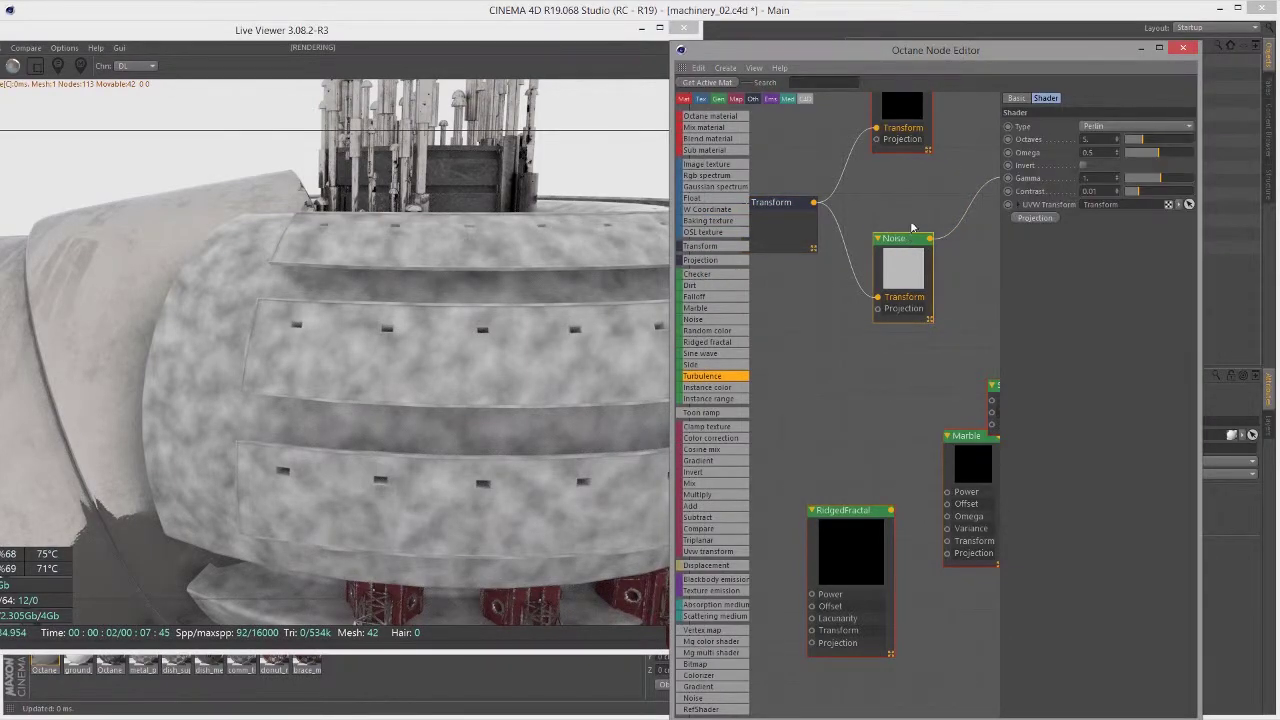
click(1128, 127)
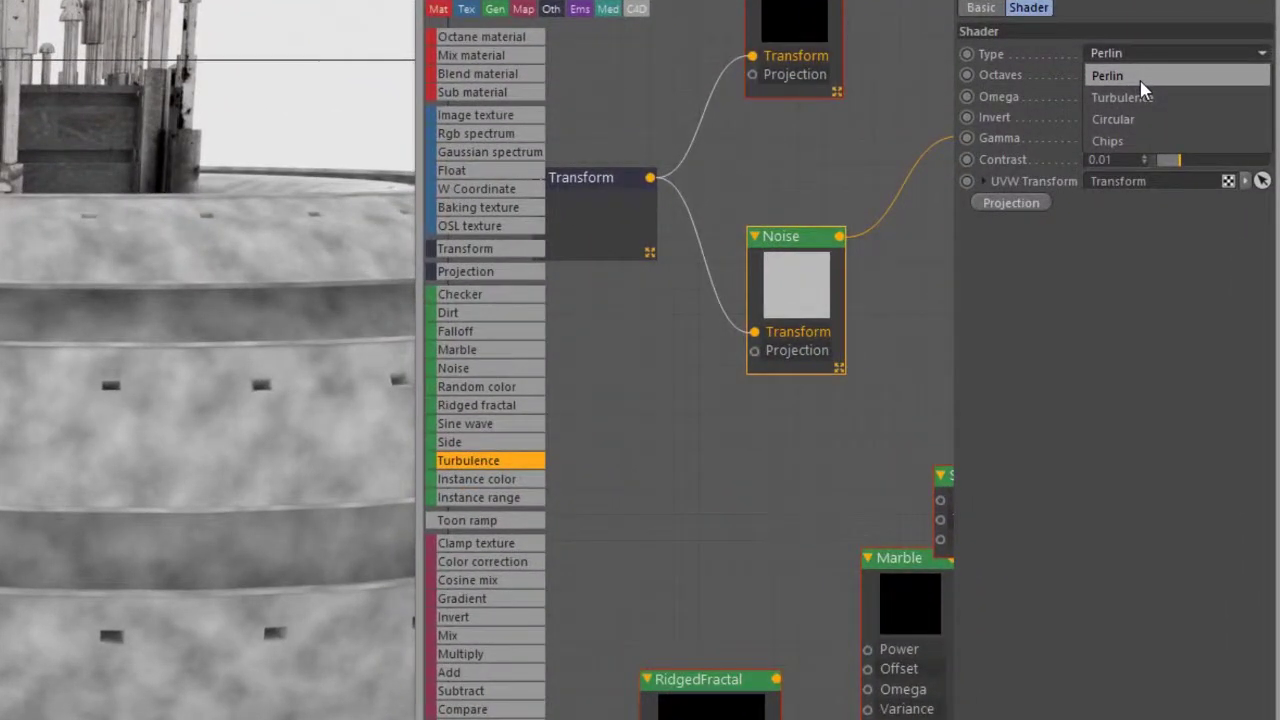
click(1115, 146)
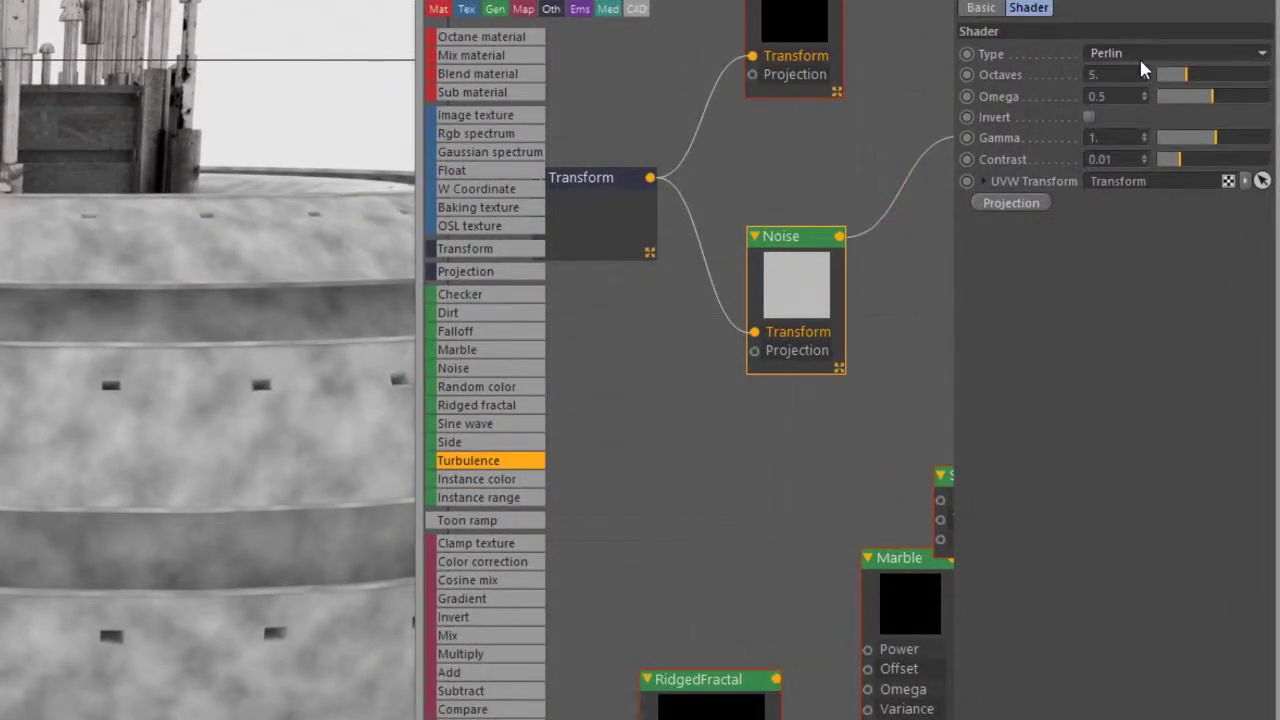
click(1139, 56)
click(1134, 95)
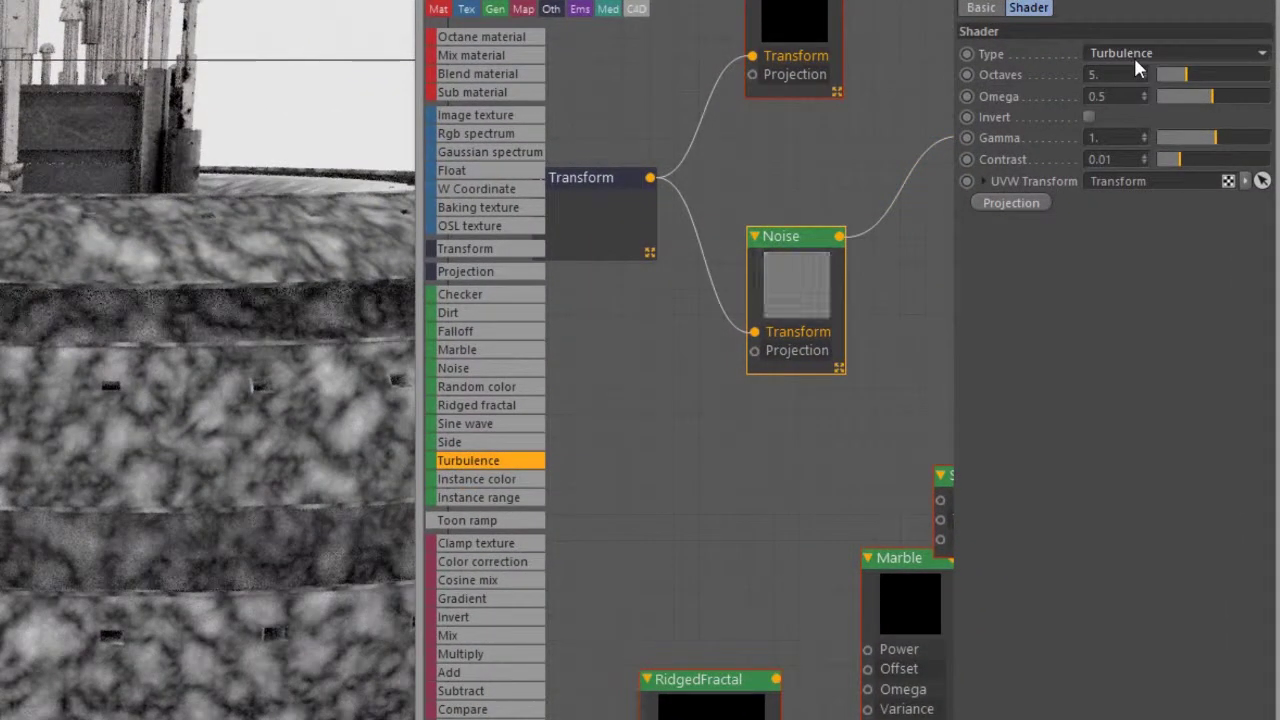
click(1135, 56)
click(1133, 112)
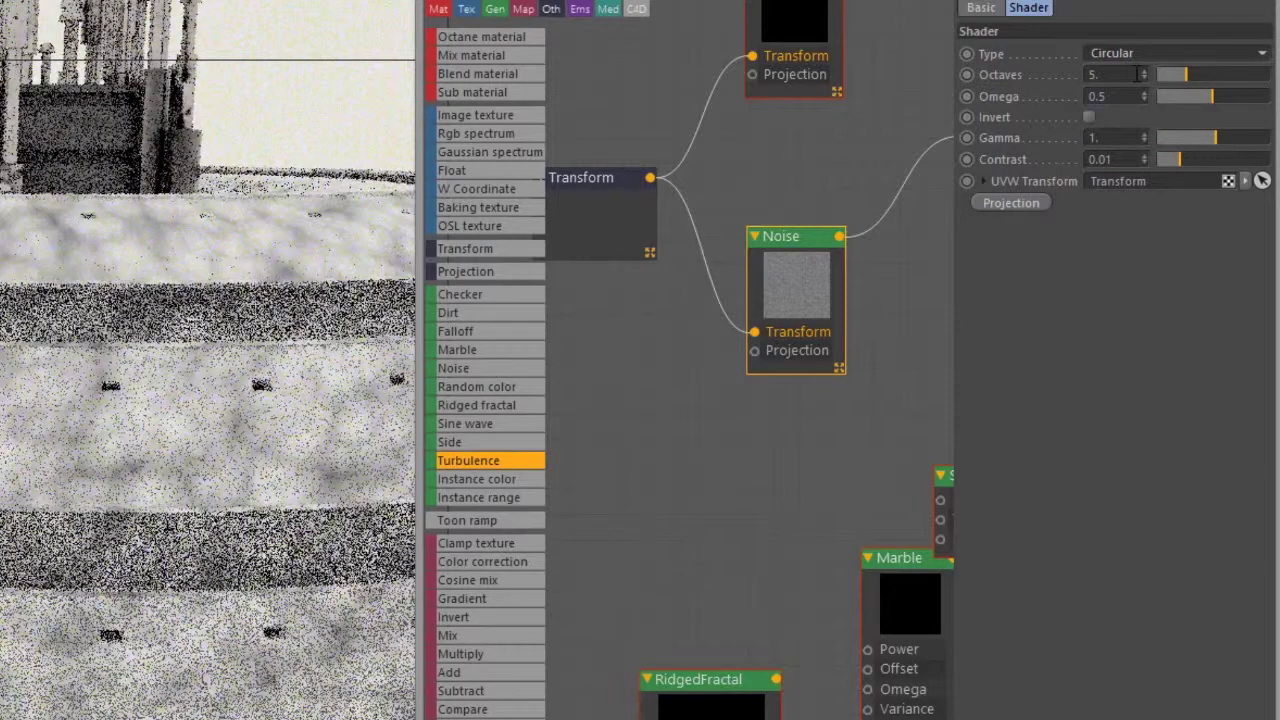
click(1132, 52)
click(1118, 120)
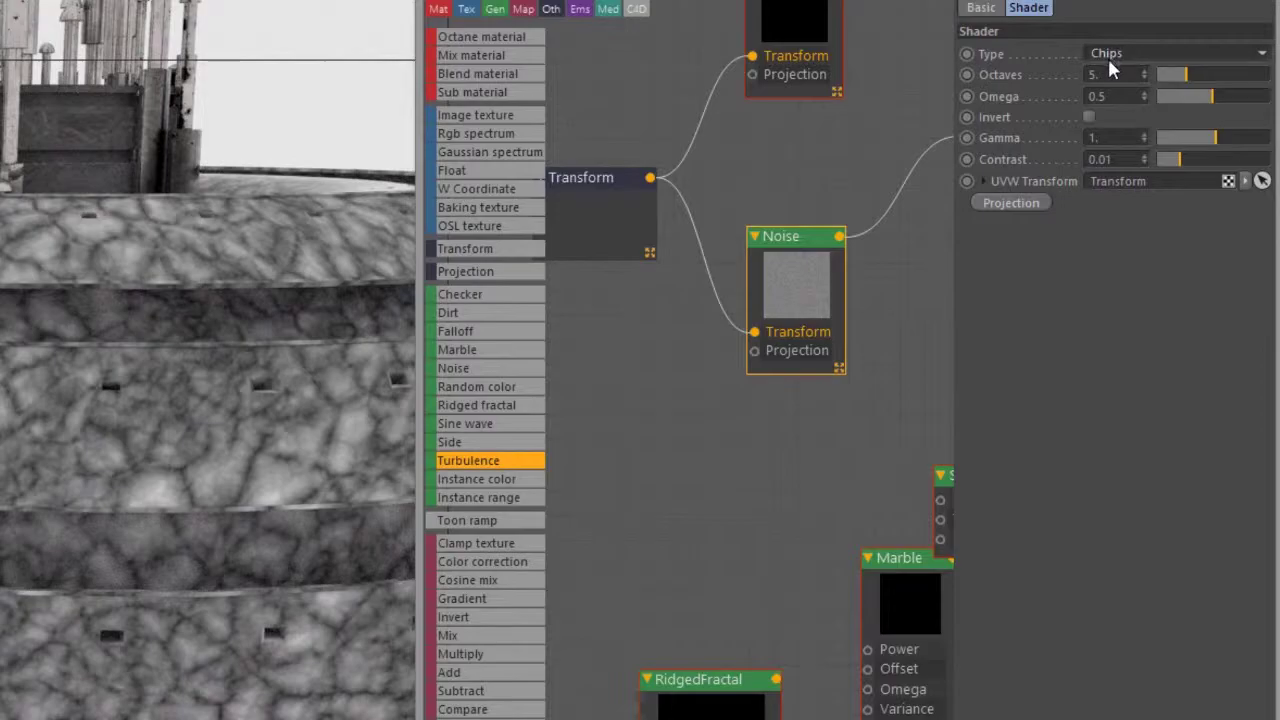
Compare octave counts on Perlin, then settle on Turbulence with more octaves.
mouse_move(1186, 76)
mouse_down()
mouse_move(1241, 76)
mouse_move(1193, 80)
mouse_up()
click(1160, 55)
click(1150, 75)
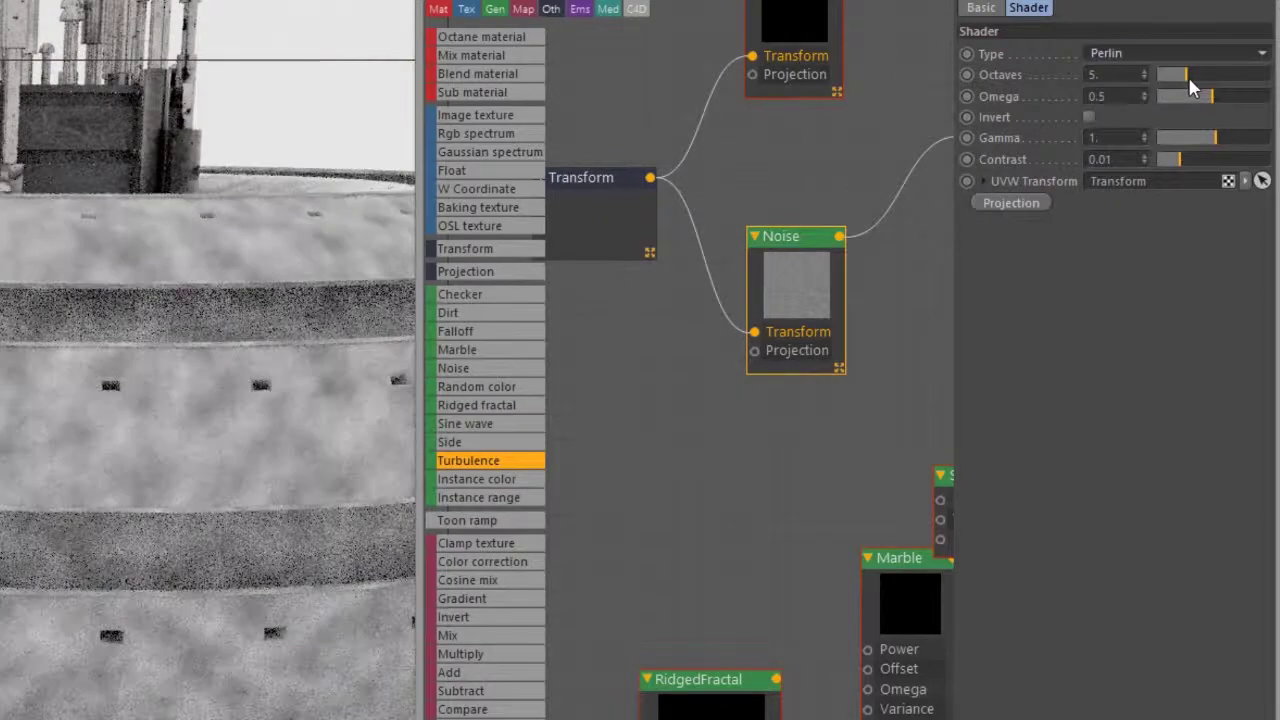
click(1188, 74)
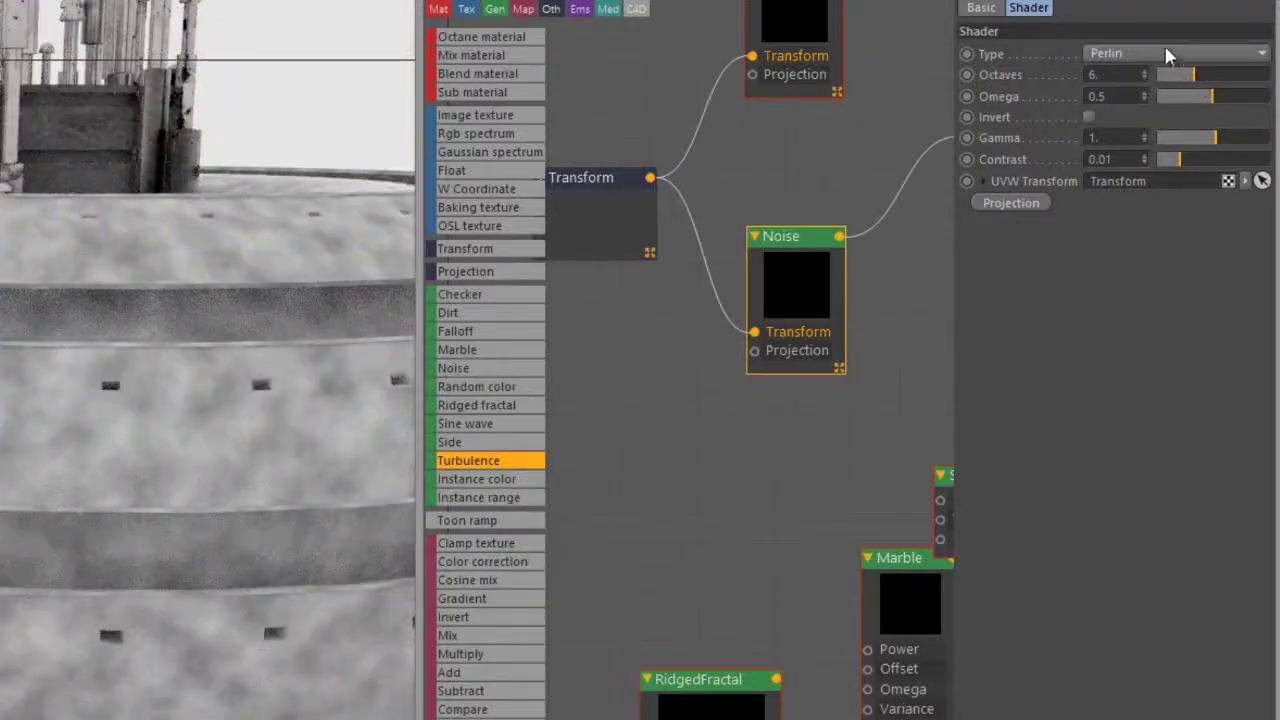
click(1165, 53)
click(1157, 95)
click(1215, 76)
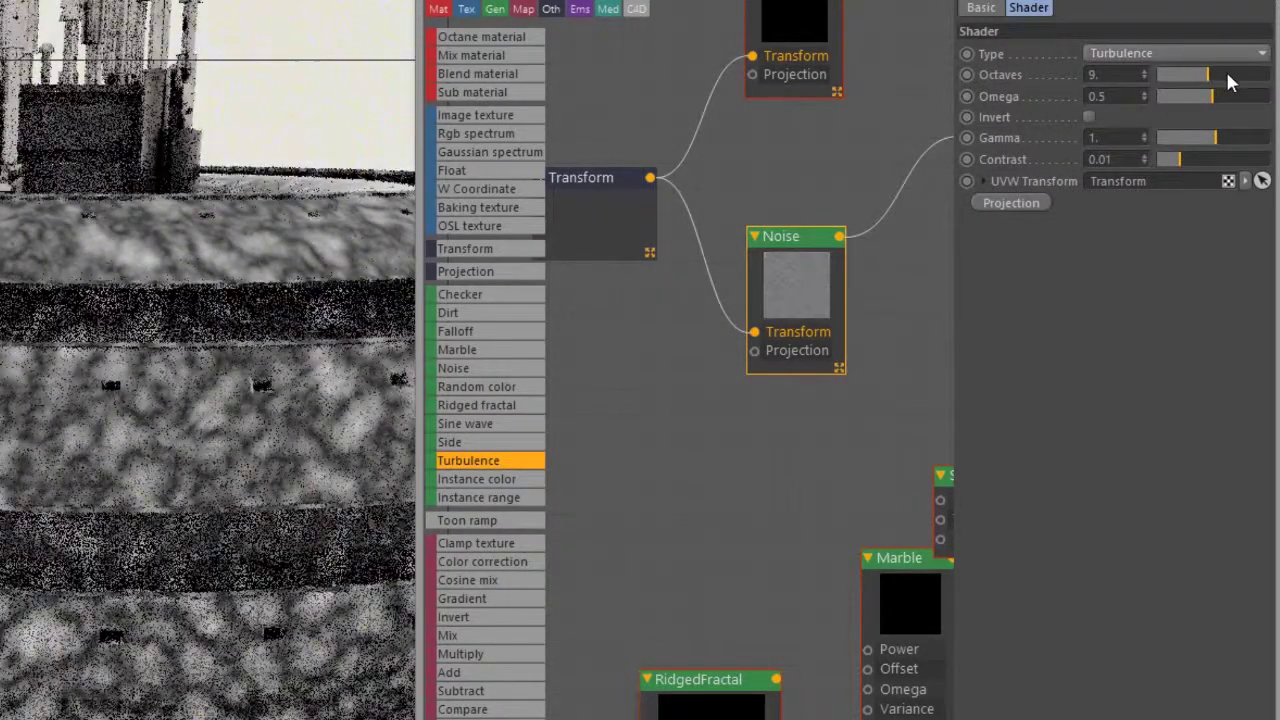
Try different octave counts and bring the noise Omega down to about 0.686.
click(1164, 76)
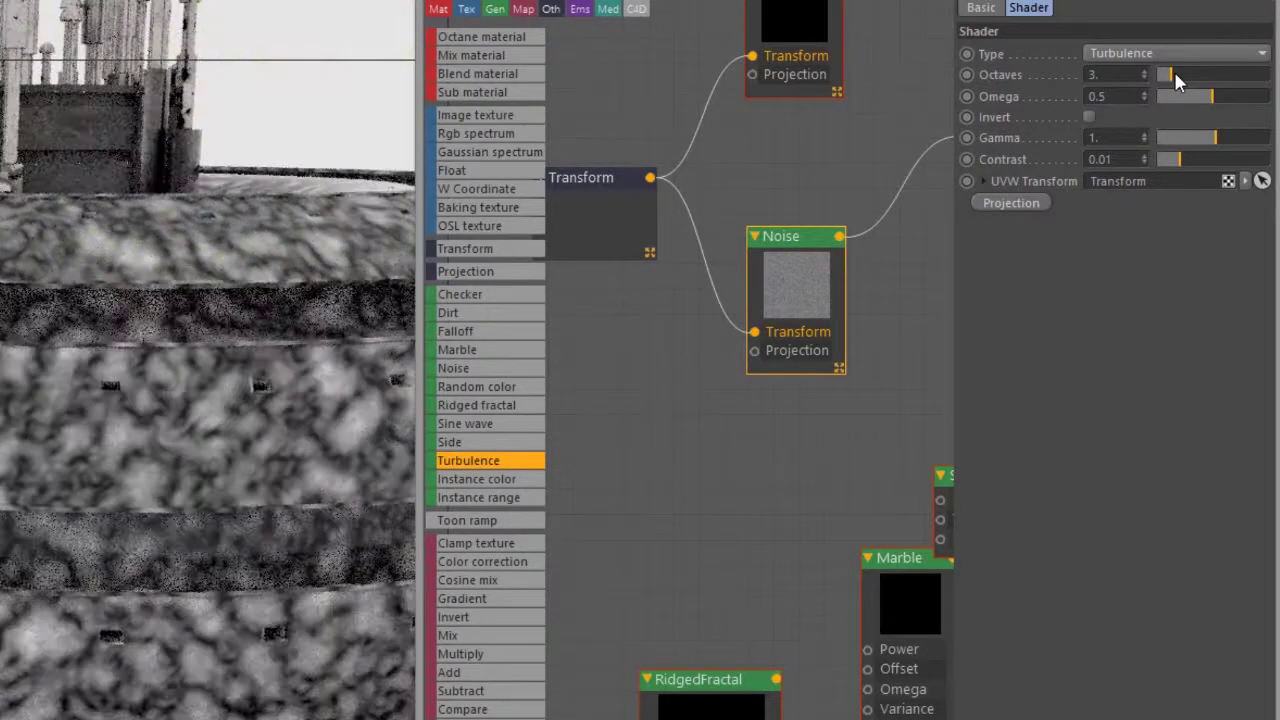
click(1190, 76)
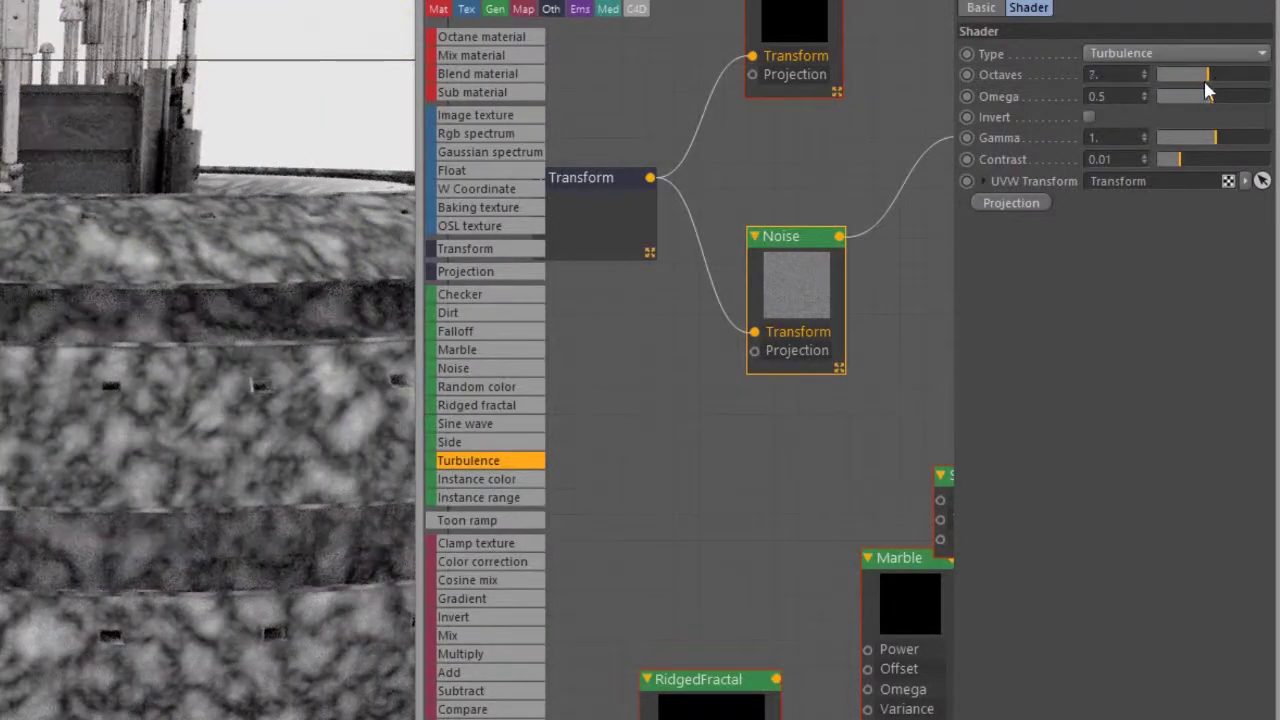
click(1181, 78)
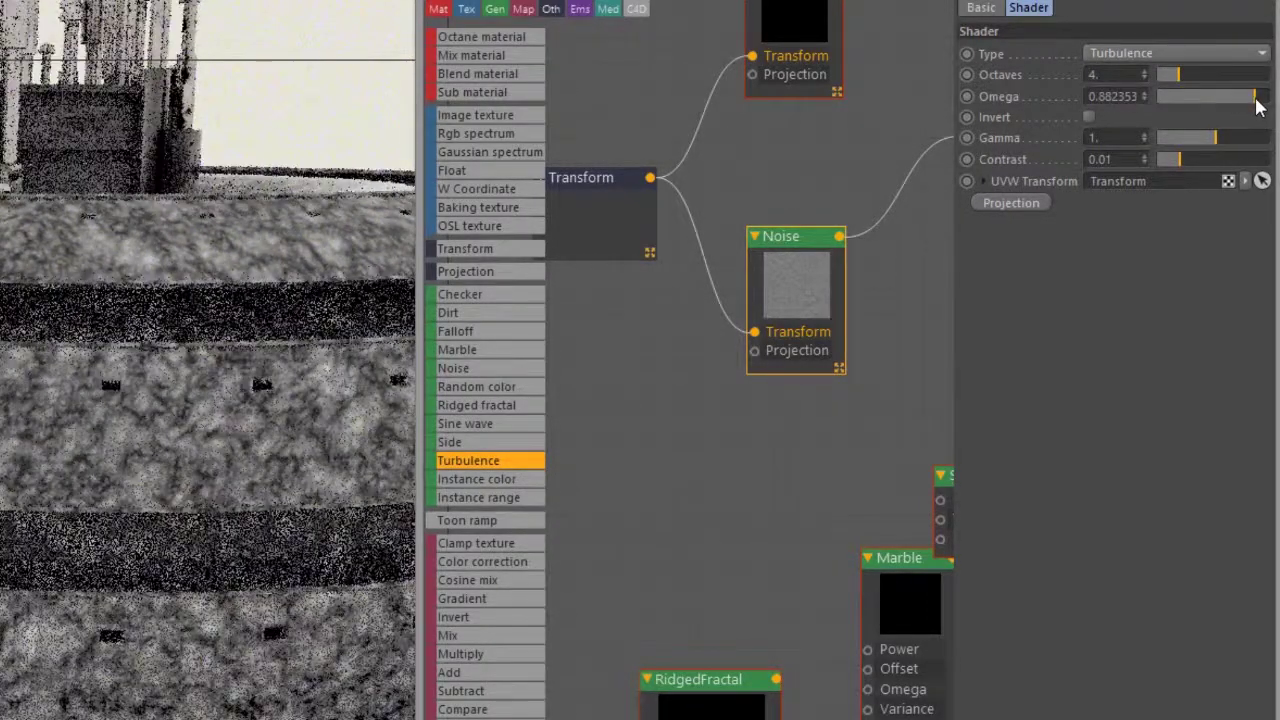
click(1200, 96)
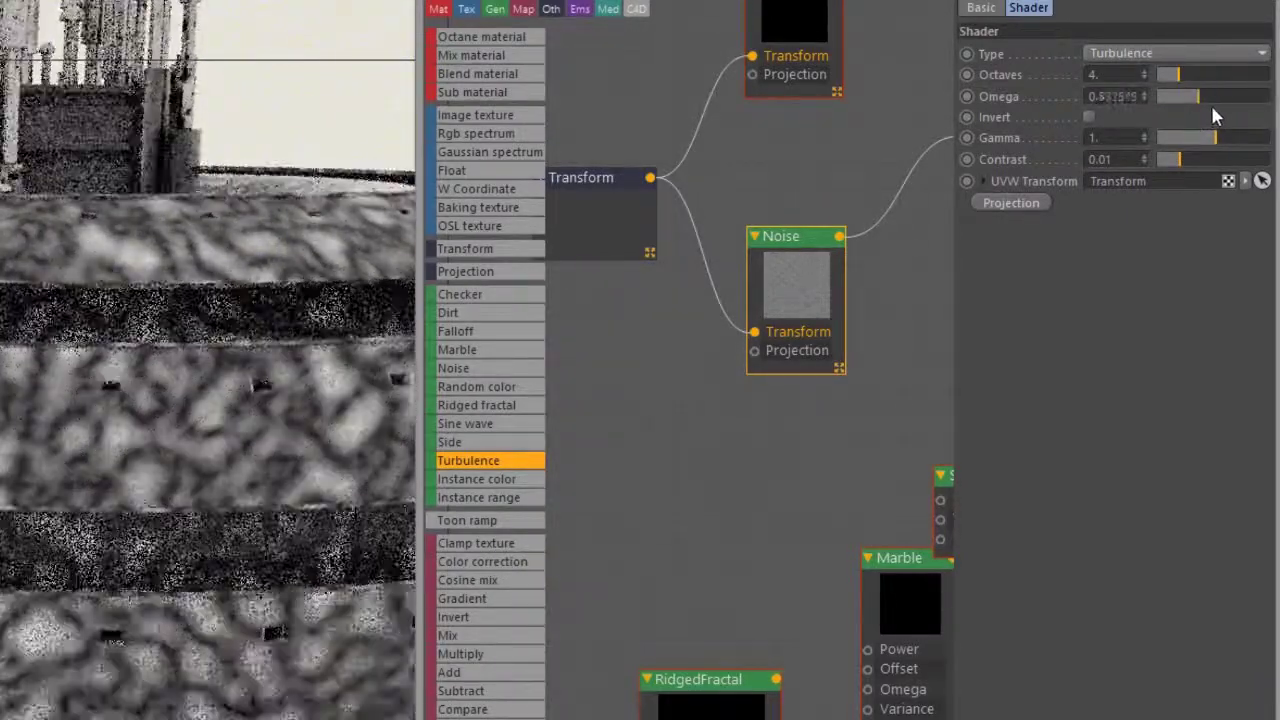
drag(1260, 115, 1258, 119)
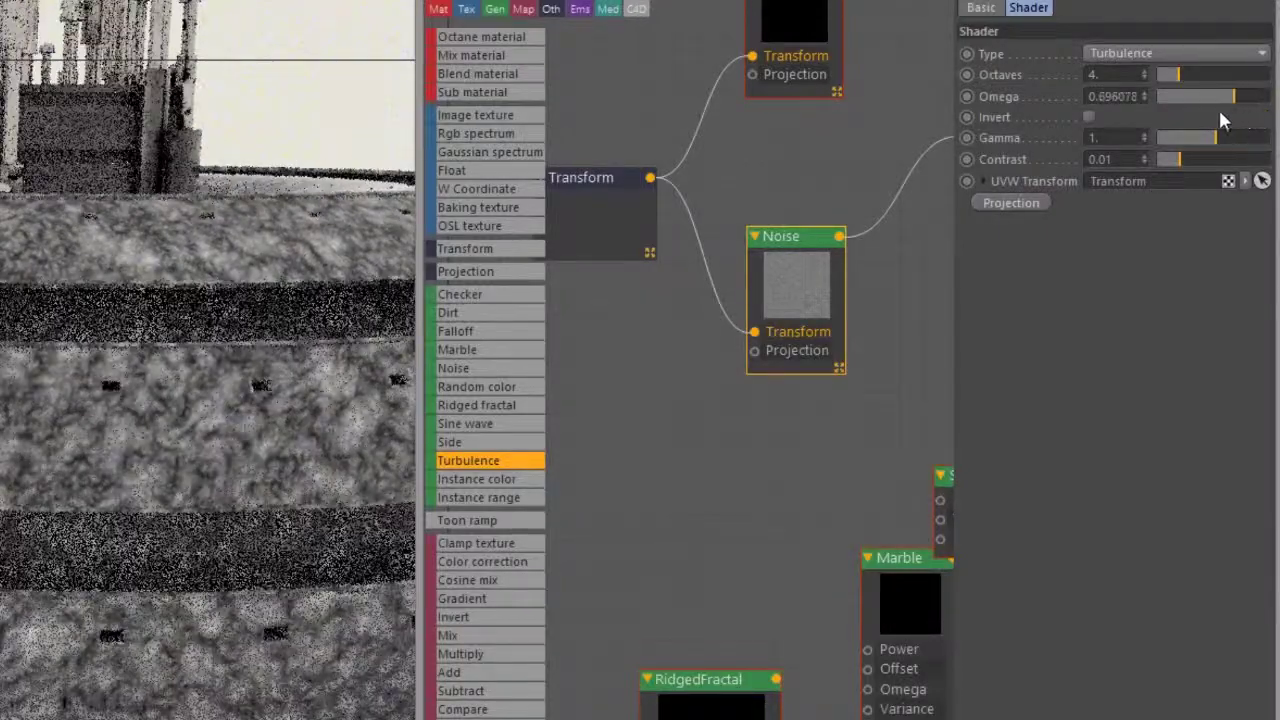
drag(1181, 102, 1274, 129)
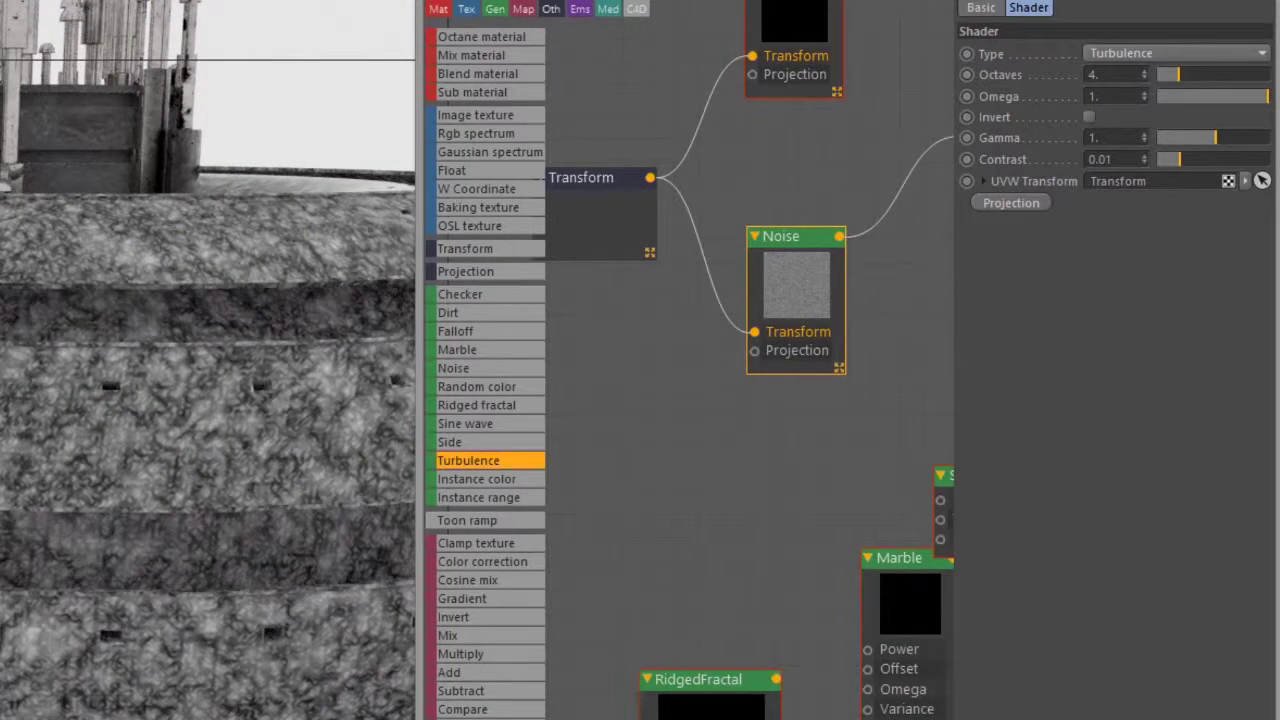
drag(1272, 132, 1224, 140)
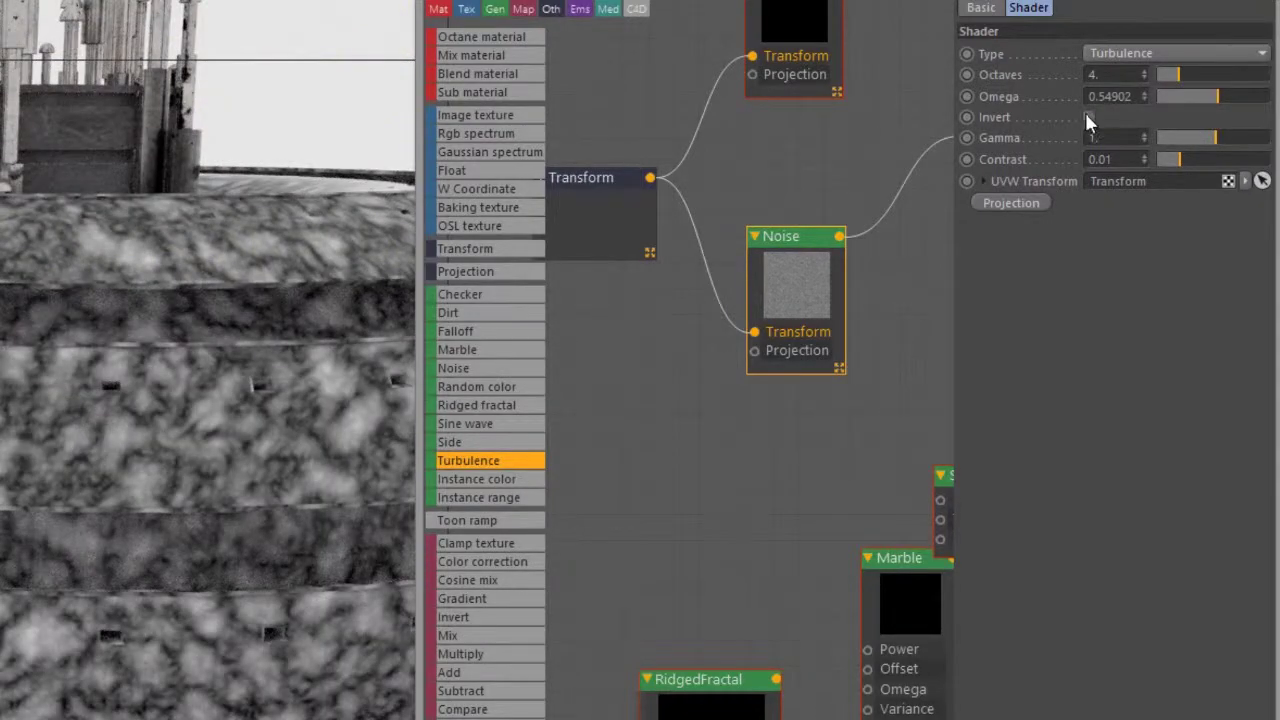
Toggle Invert, raise Gamma to about 3.13, and switch to Circular with 2 octaves.
click(1088, 117)
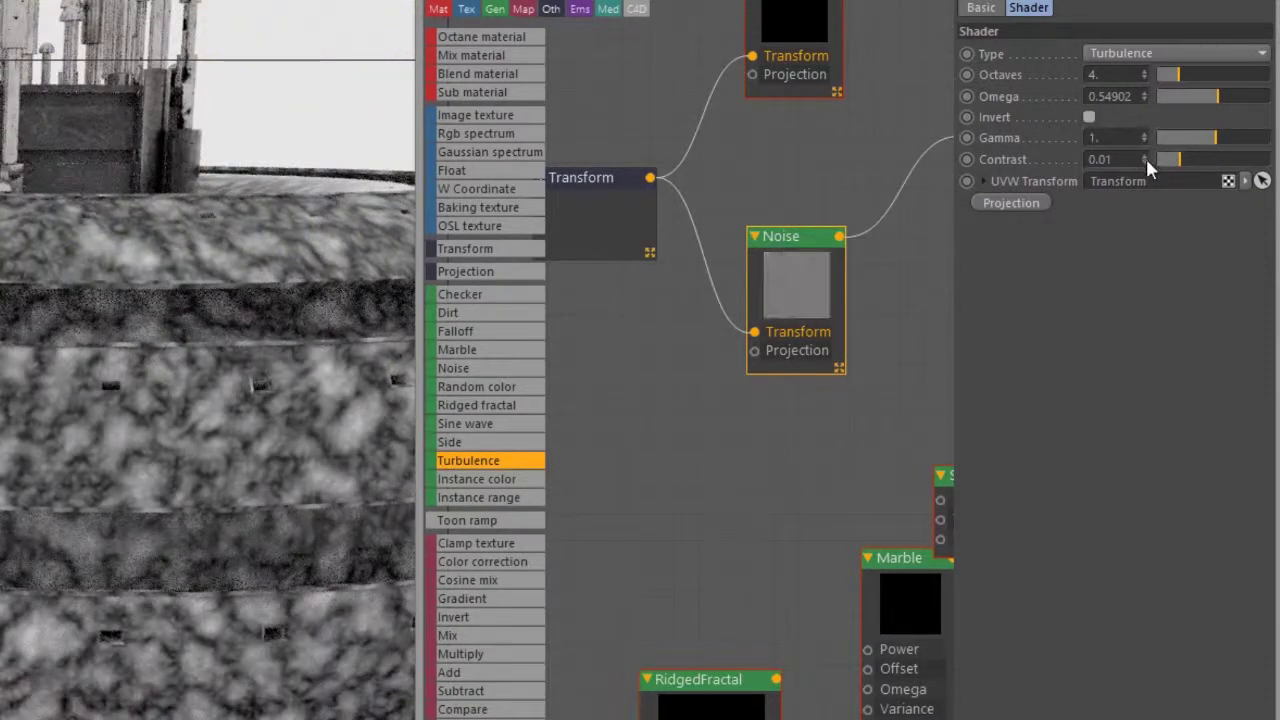
drag(1204, 146, 1232, 166)
click(1154, 53)
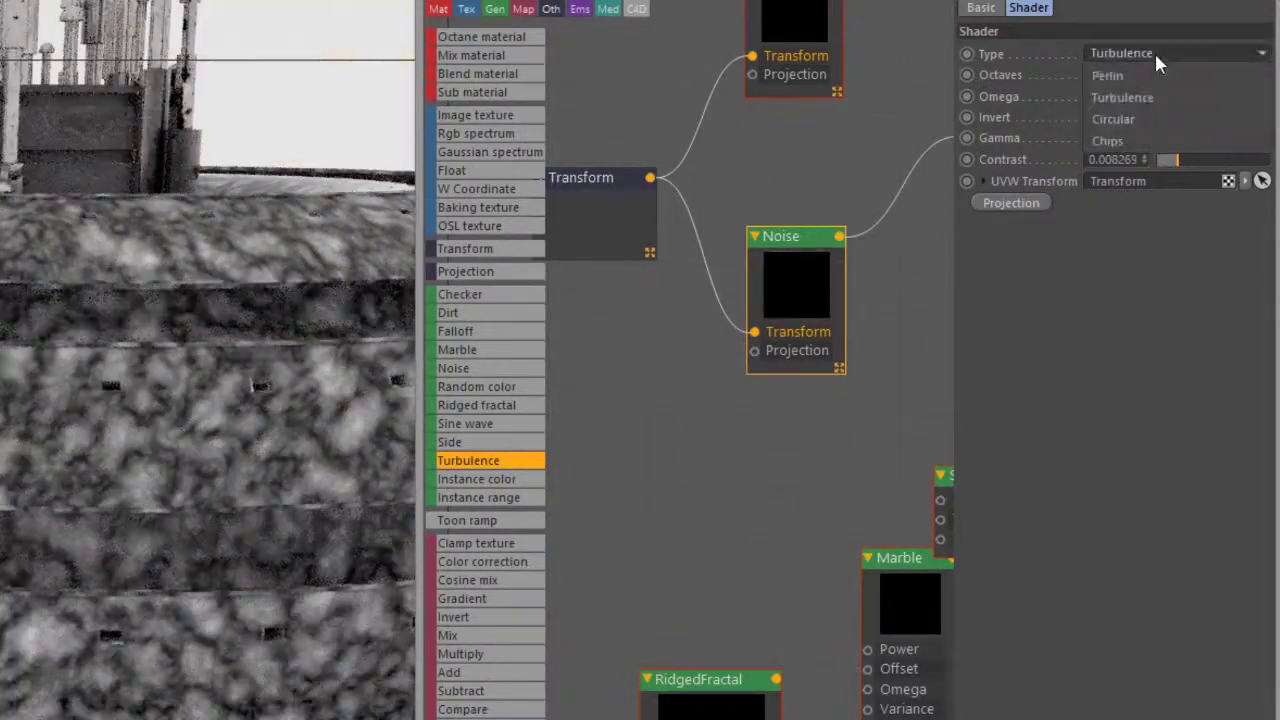
click(1145, 114)
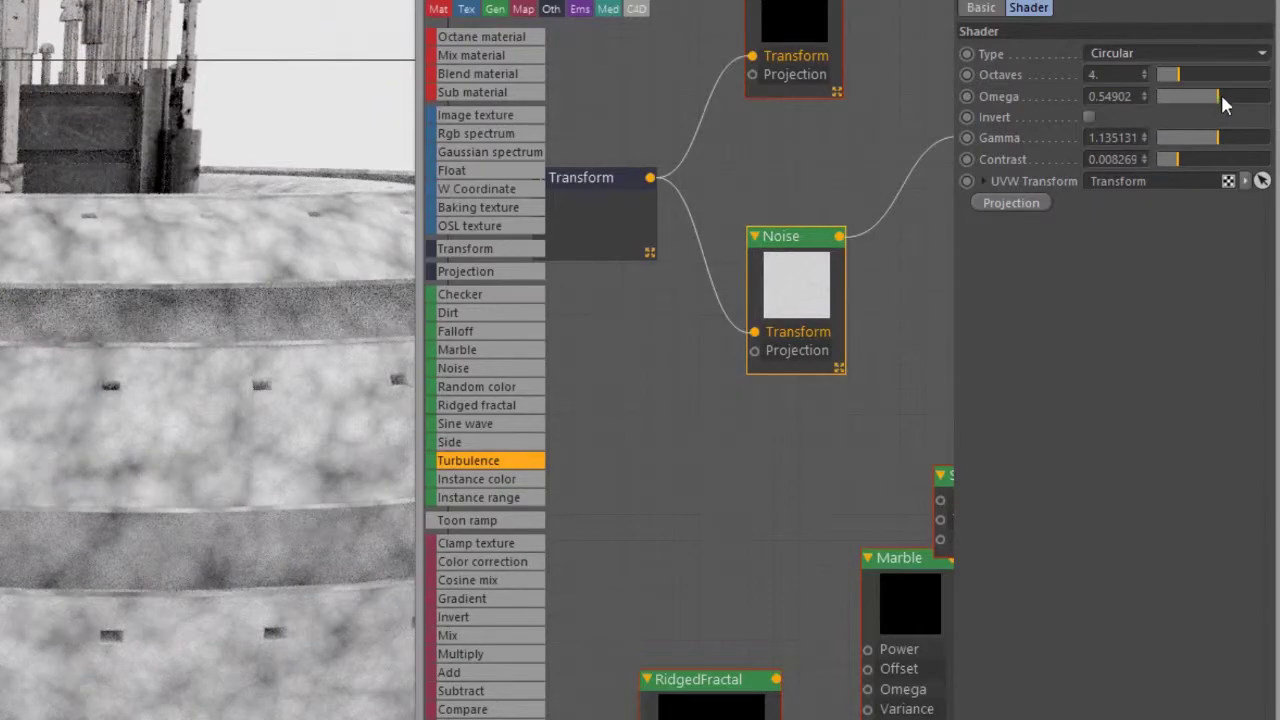
drag(1176, 78, 1233, 146)
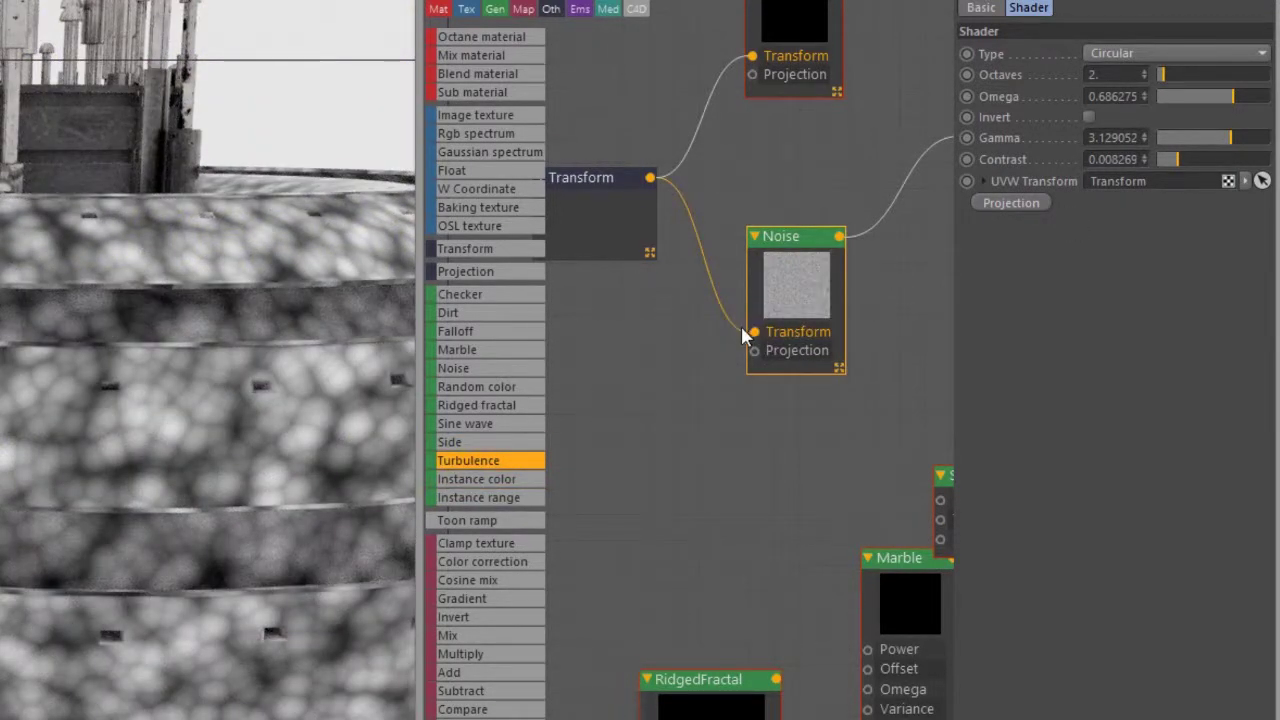
Wire Marble into Diffuse, connect the Transform to it, and raise S.X to 0.259538.
scroll(778, 412, down, 2)
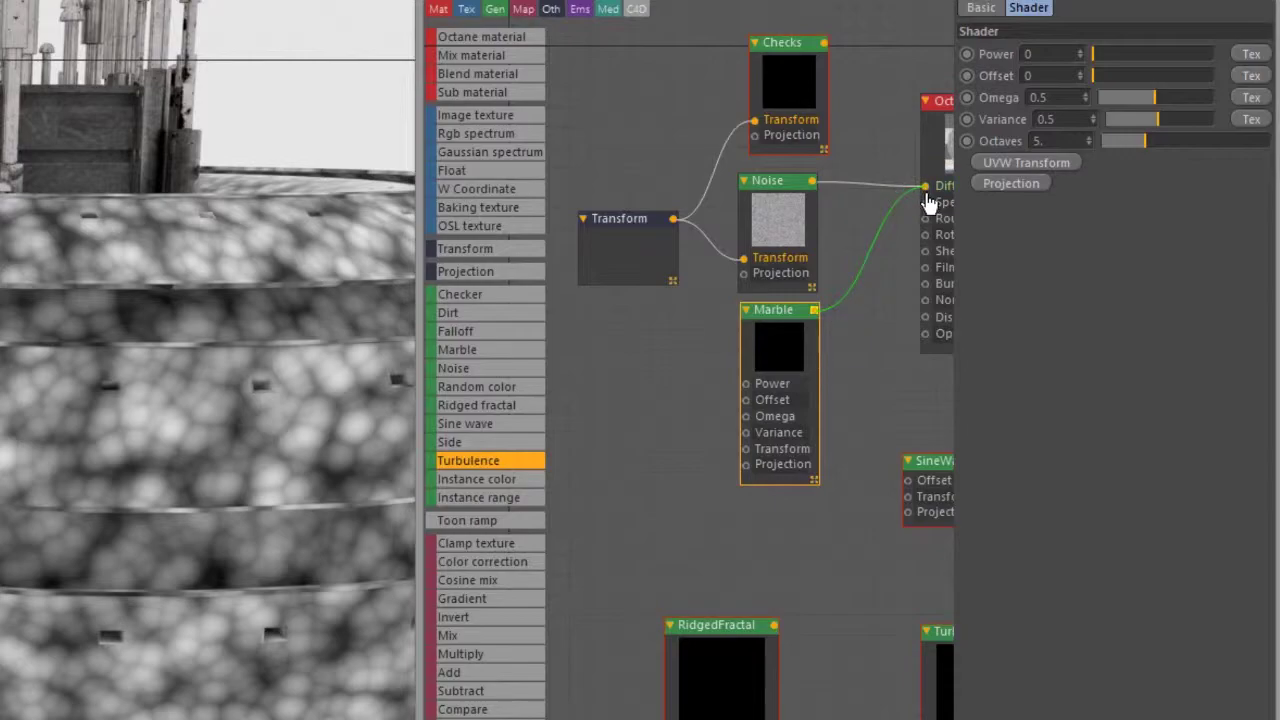
click(666, 277)
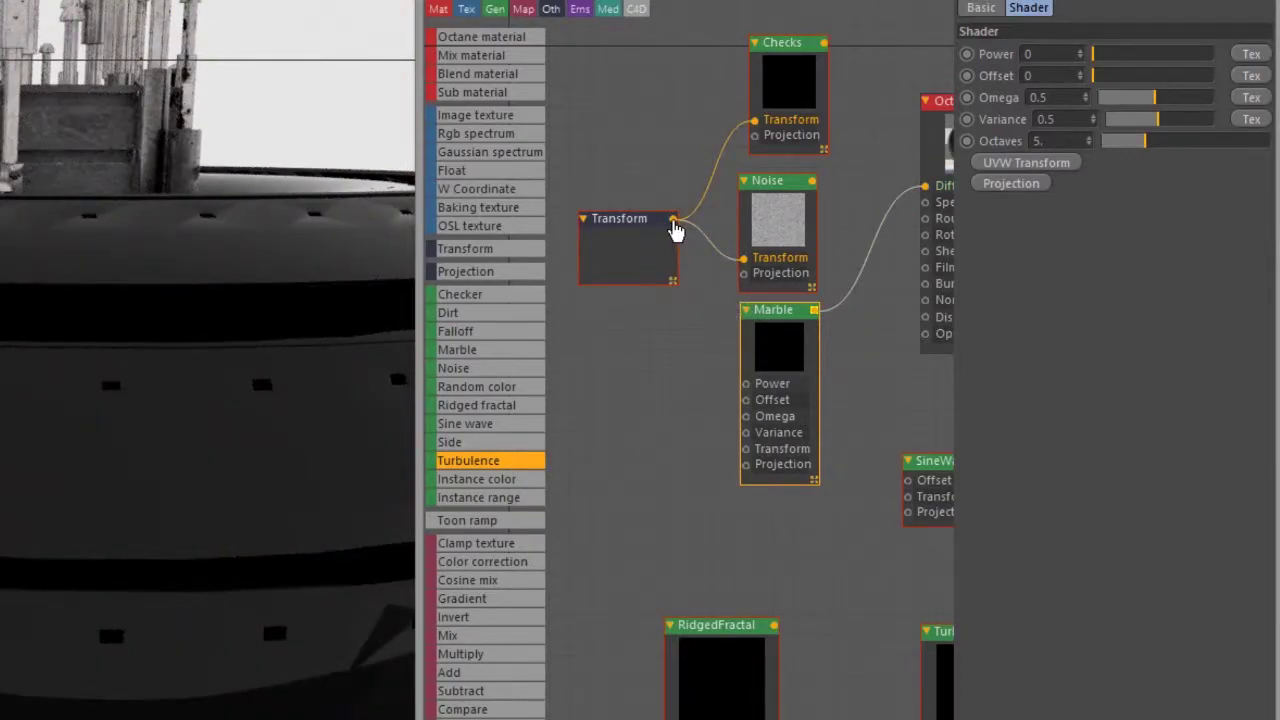
drag(676, 230, 746, 449)
drag(622, 239, 601, 246)
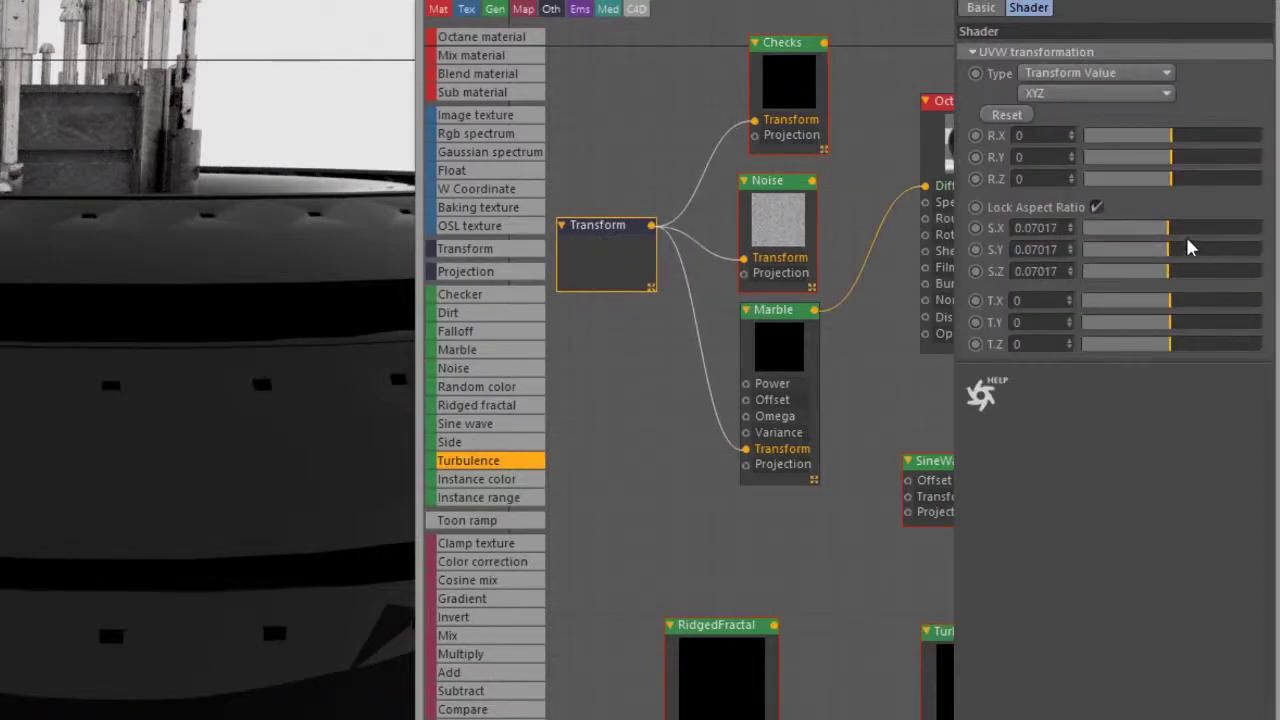
drag(1167, 228, 1193, 248)
Raise the Marble Power and Offset, set Variance to 0.886598, and Transform scale to 0.150492.
click(781, 309)
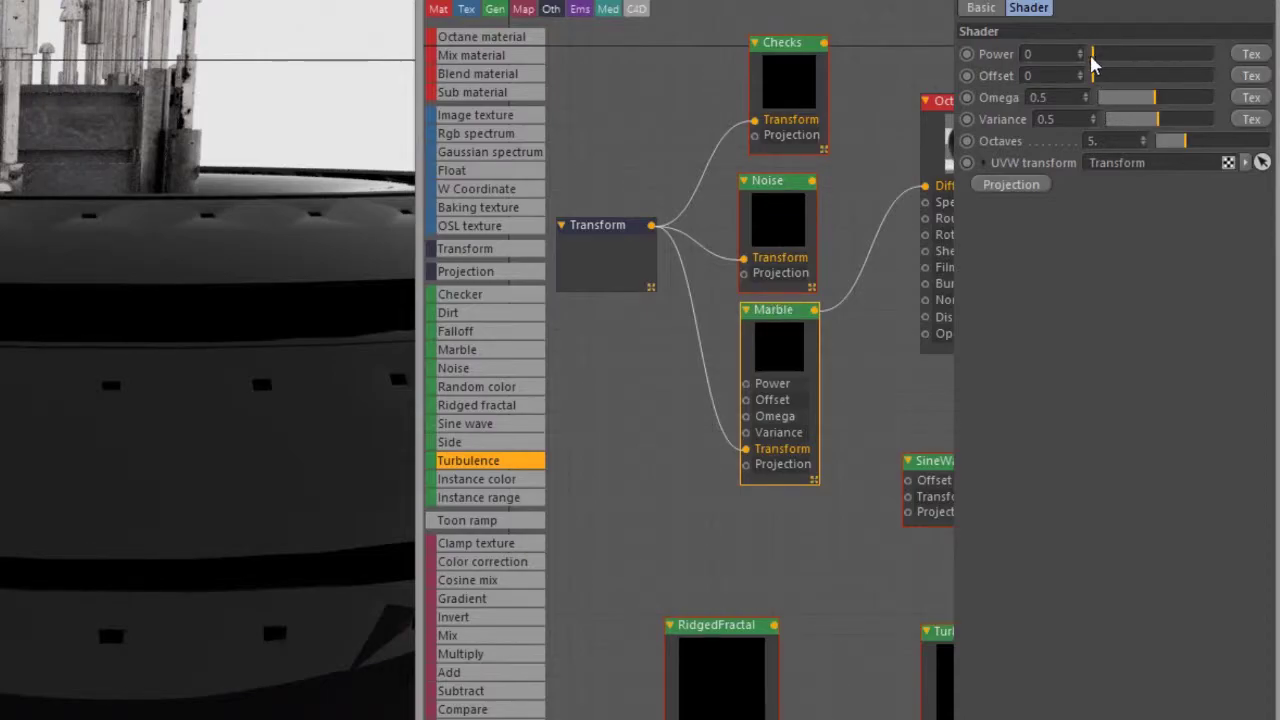
drag(1120, 56, 1146, 58)
click(632, 254)
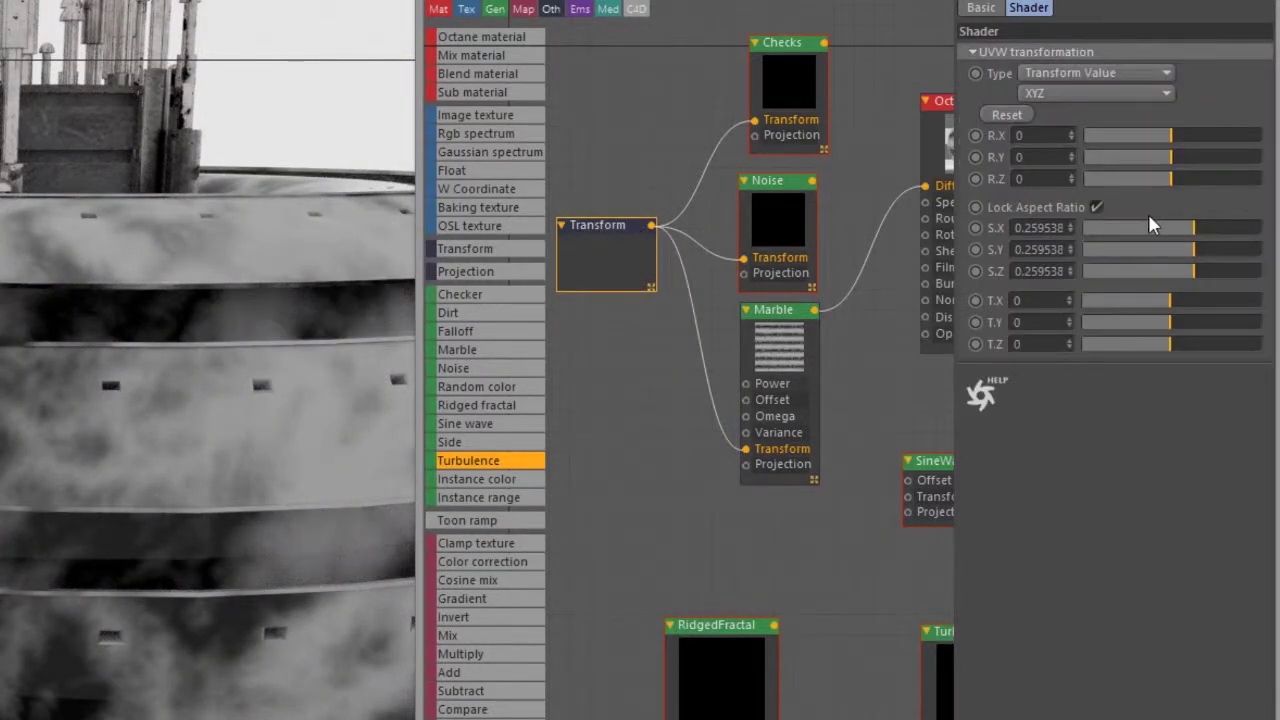
mouse_move(1188, 232)
mouse_down()
mouse_move(1126, 238)
mouse_move(1193, 240)
mouse_move(1183, 232)
mouse_up()
click(779, 310)
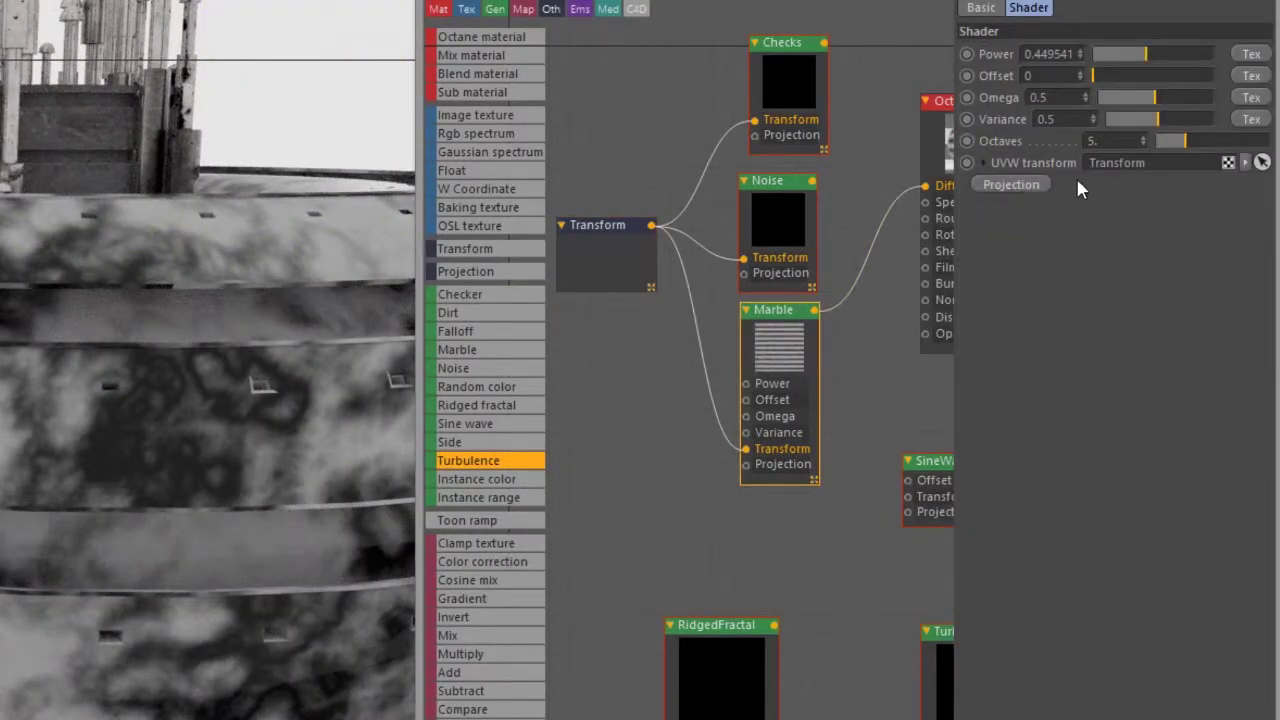
drag(1105, 76, 1135, 117)
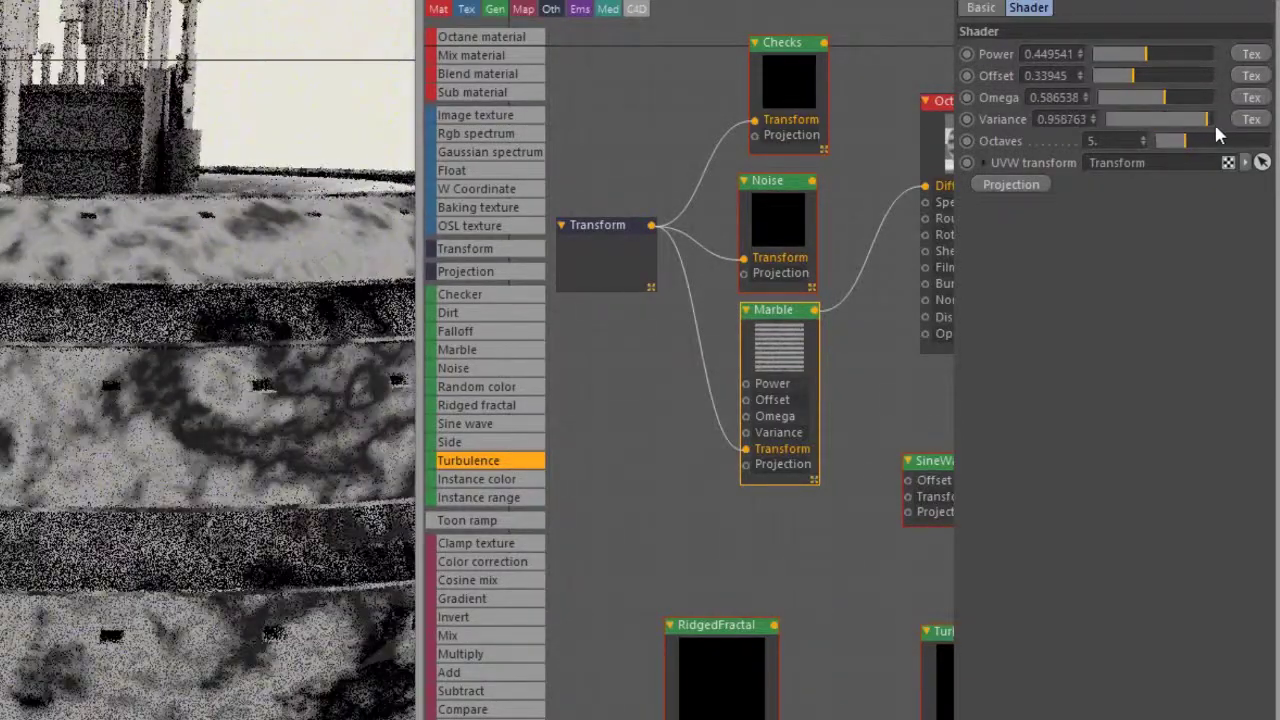
drag(1217, 128, 1226, 152)
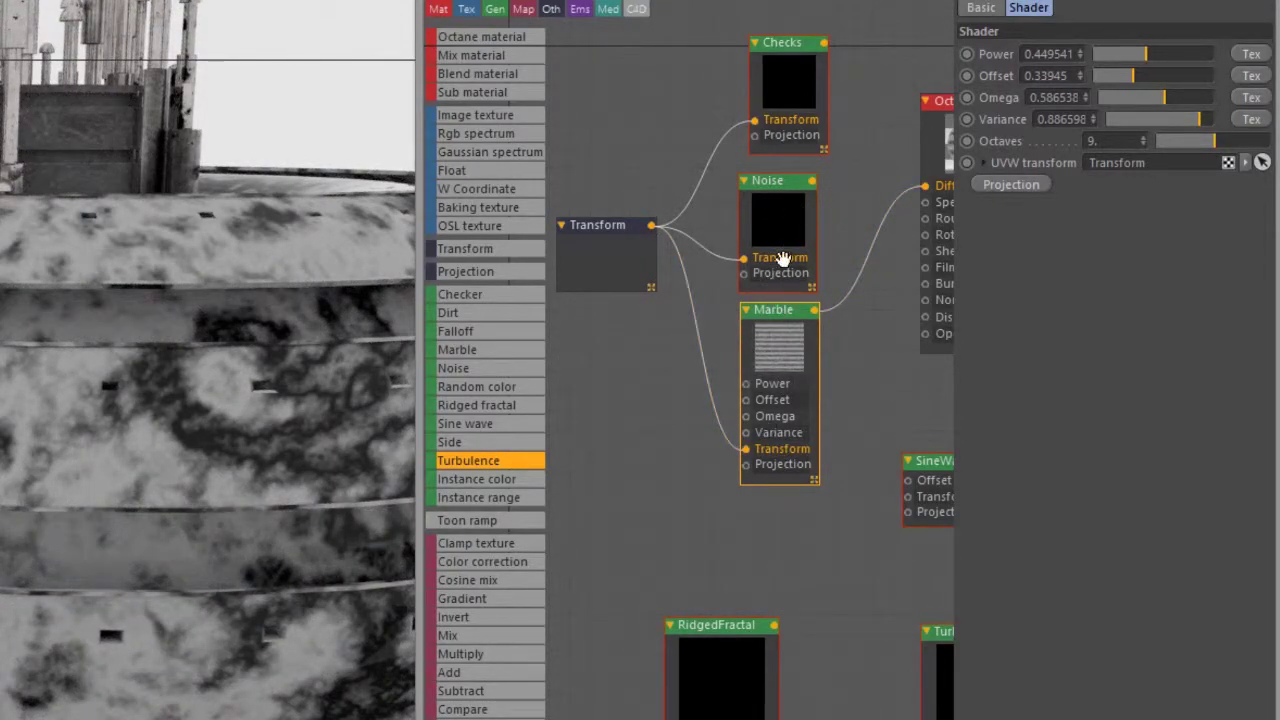
Tidy the node graph by moving Noise, Marble and RidgedFractal upward.
drag(792, 183, 792, 161)
drag(786, 308, 805, 279)
drag(741, 653, 715, 478)
Rearrange the Transform, Checks, Noise and Marble nodes to clear space in the graph.
drag(613, 225, 591, 293)
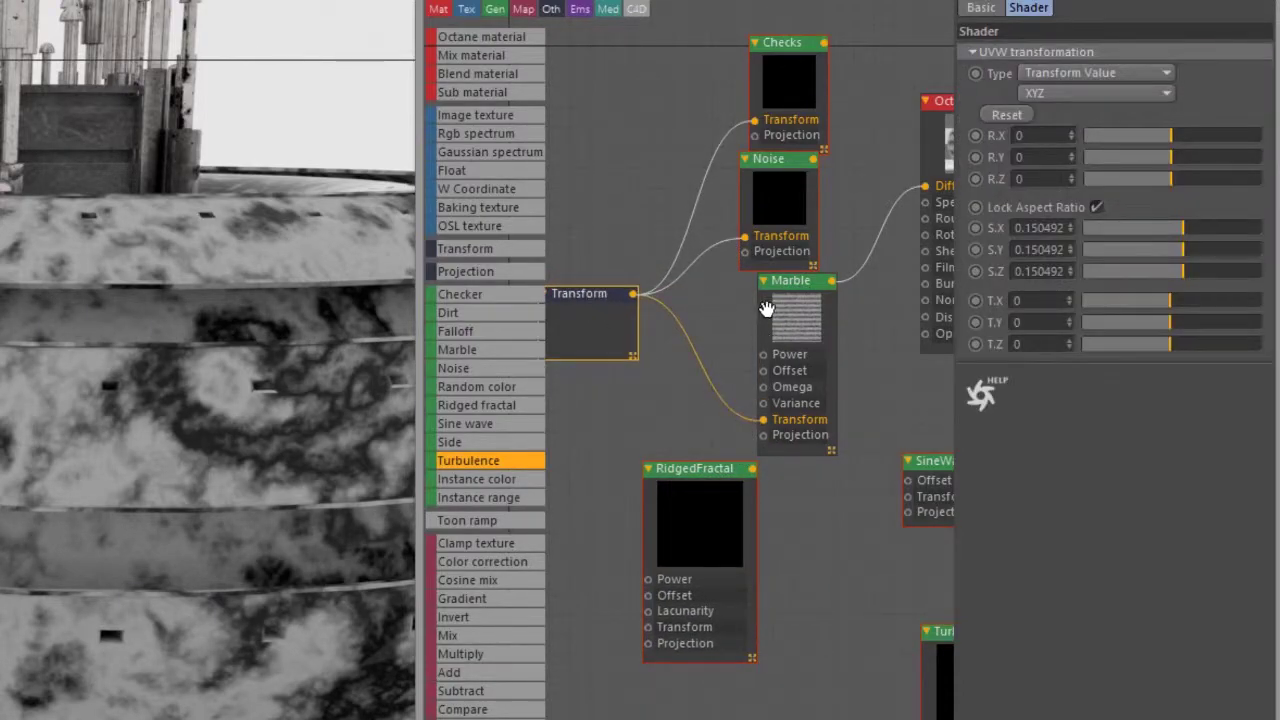
drag(808, 104, 703, 88)
drag(772, 190, 752, 8)
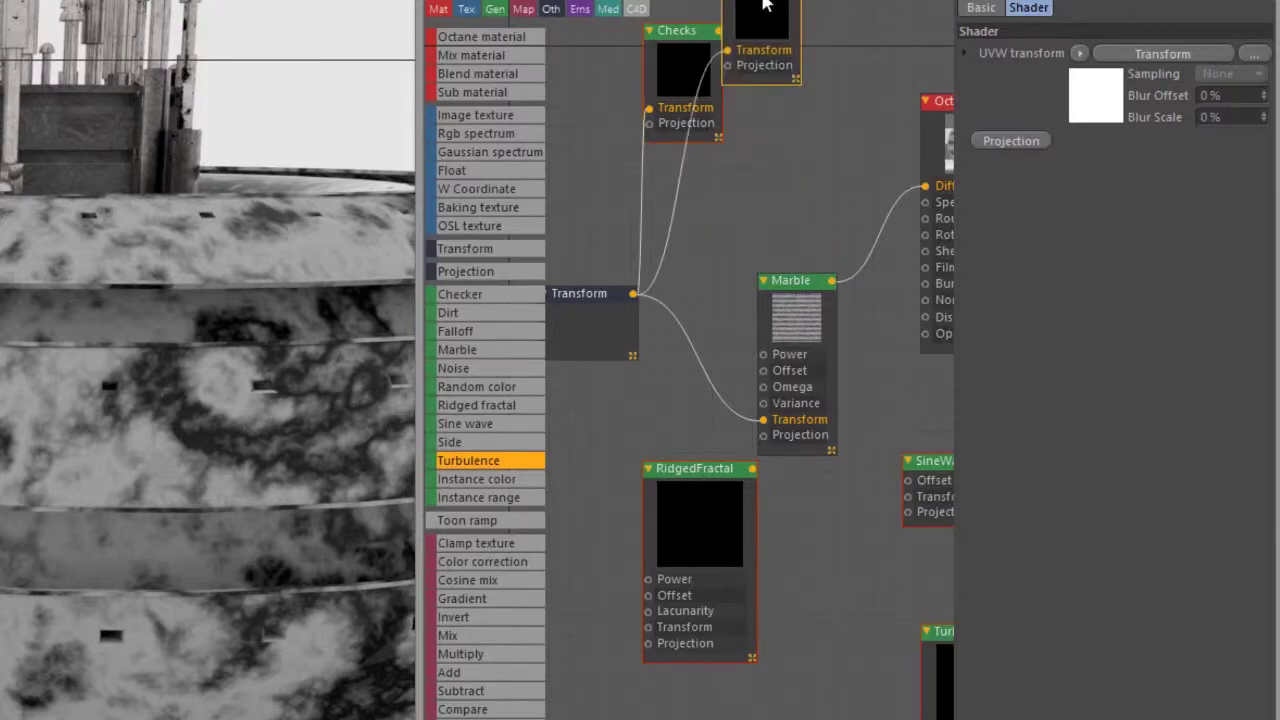
drag(806, 310, 818, 121)
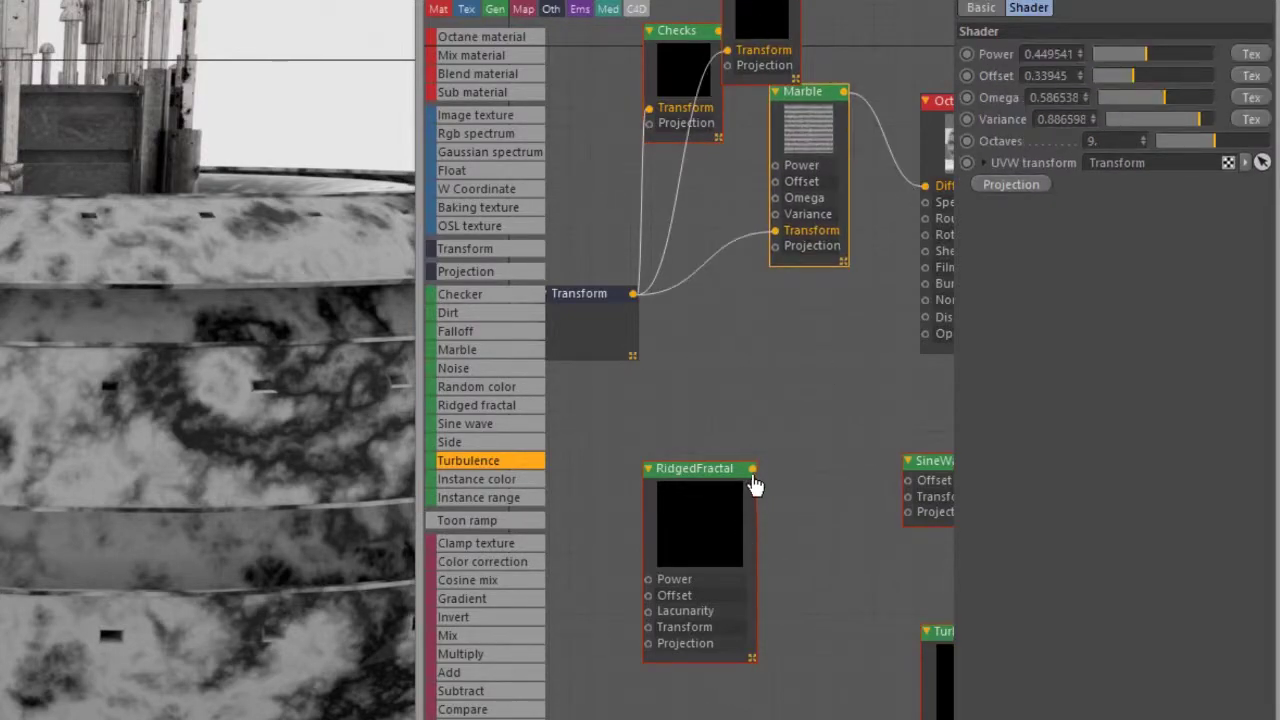
Wire RidgedFractal into Diffuse with the shared Transform and set its Power to 0.759259.
drag(753, 468, 925, 186)
drag(740, 495, 809, 369)
drag(638, 304, 744, 542)
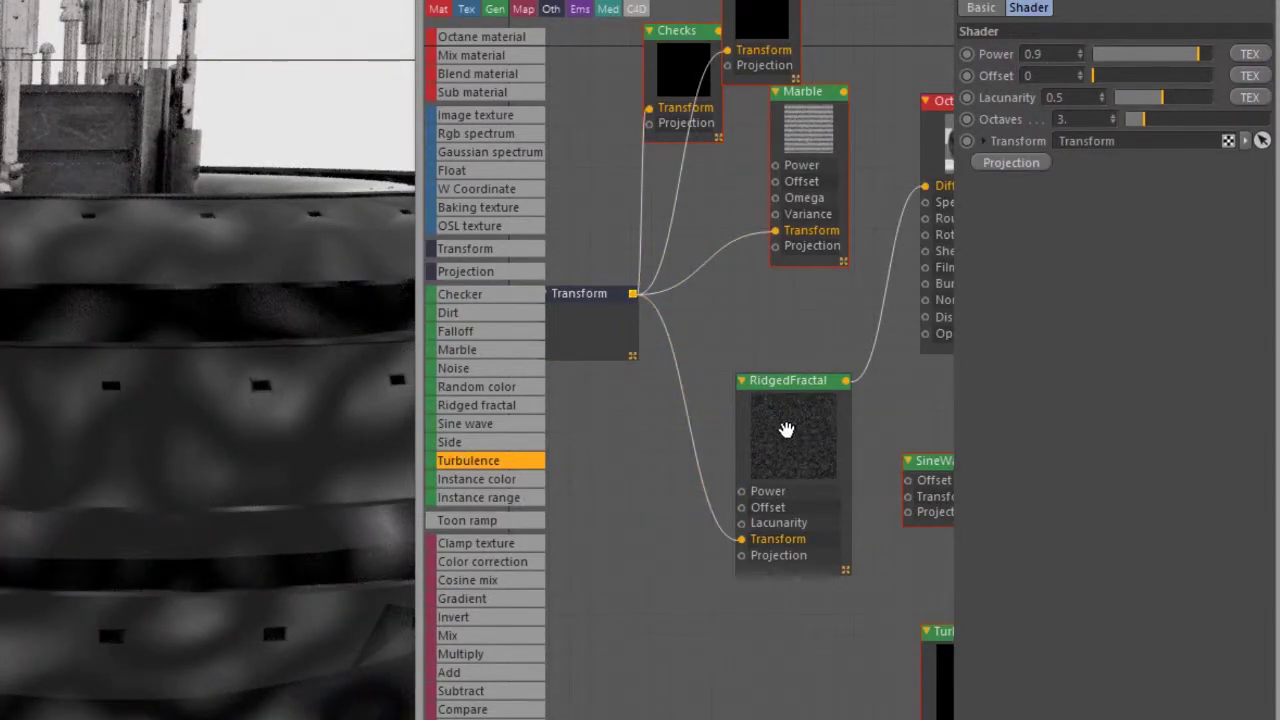
click(786, 427)
drag(1197, 60, 1170, 137)
Move RidgedFractal aside and bring the SineWave node into the middle of the graph.
scroll(831, 312, down, 1)
scroll(829, 312, down, 2)
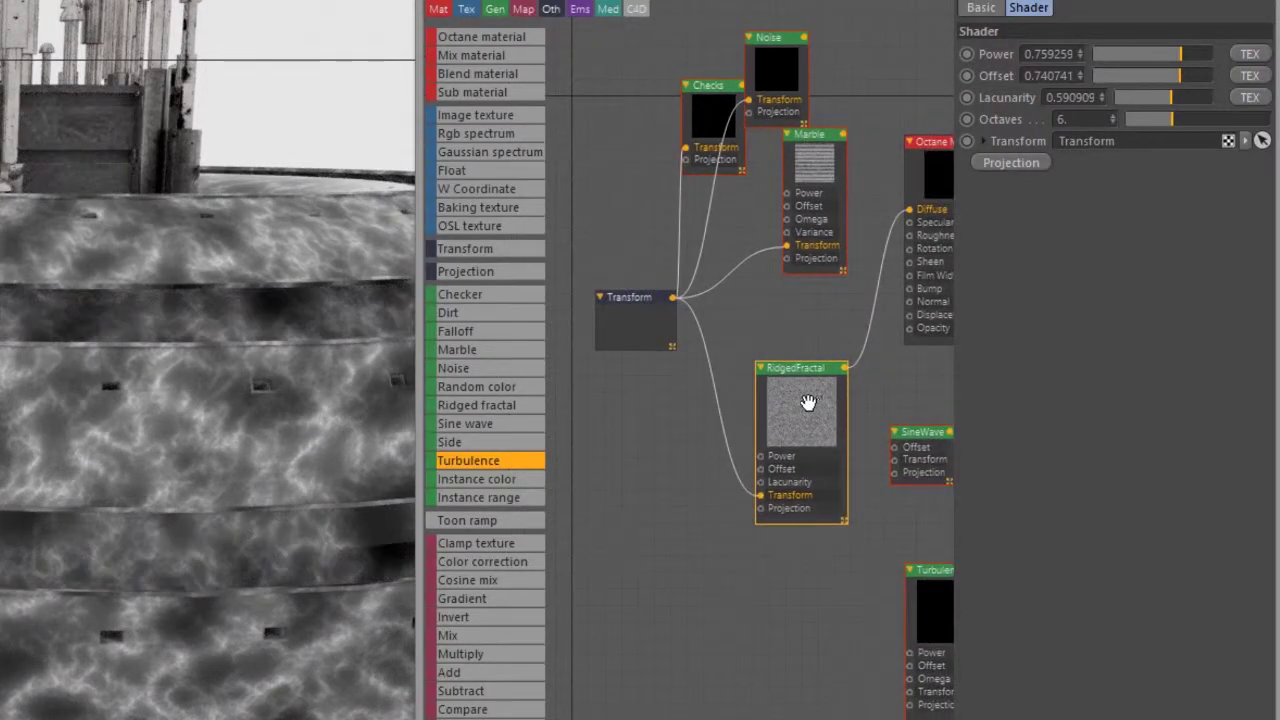
drag(811, 403, 805, 590)
drag(905, 430, 766, 333)
scroll(791, 340, up, 3)
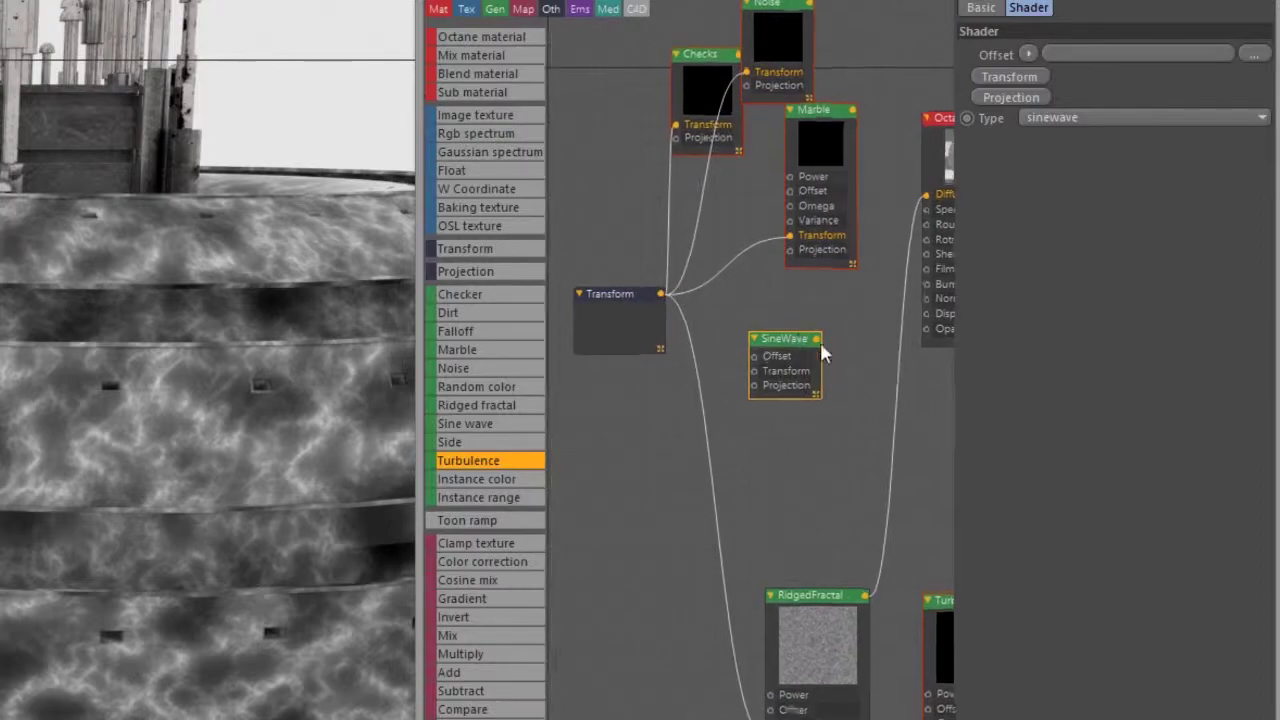
scroll(797, 392, down, 2)
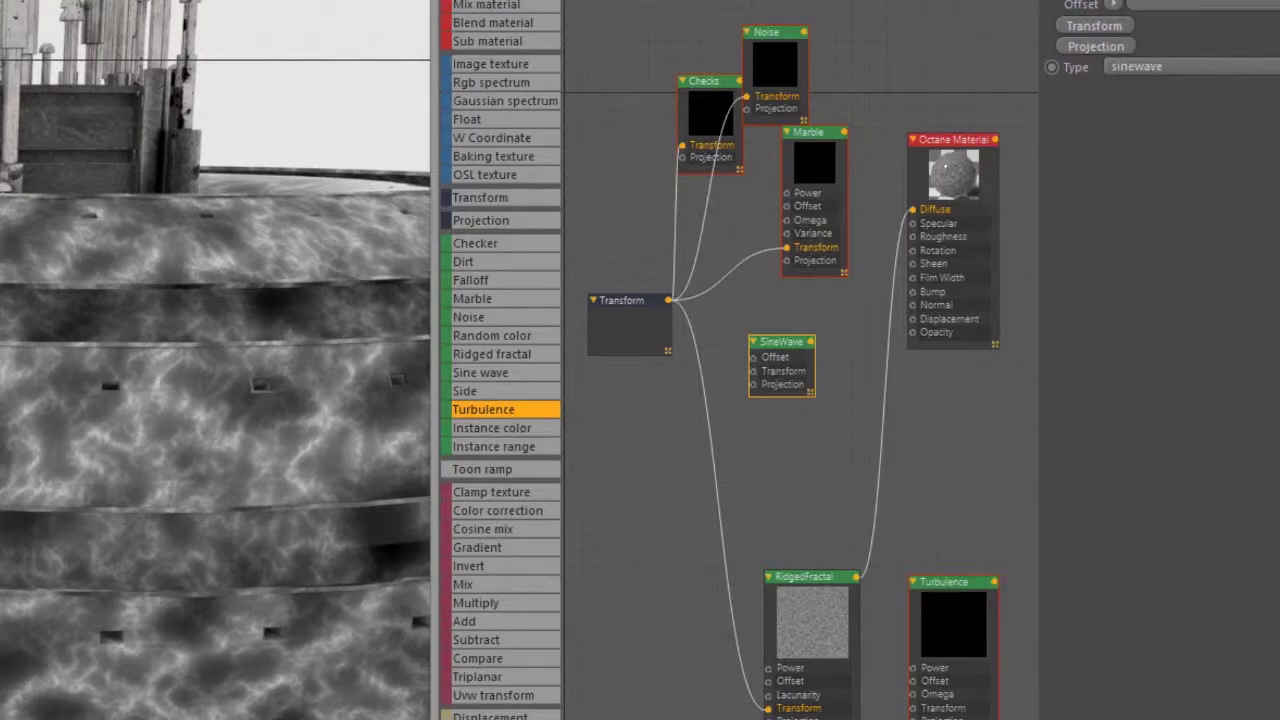
mouse_move(810, 342)
mouse_down()
mouse_move(838, 342)
mouse_move(811, 367)
mouse_up()
Connect SineWave to Diffuse, feed it the shared Transform, and set scale to 0.008014.
drag(880, 246, 913, 211)
drag(668, 300, 755, 387)
click(639, 310)
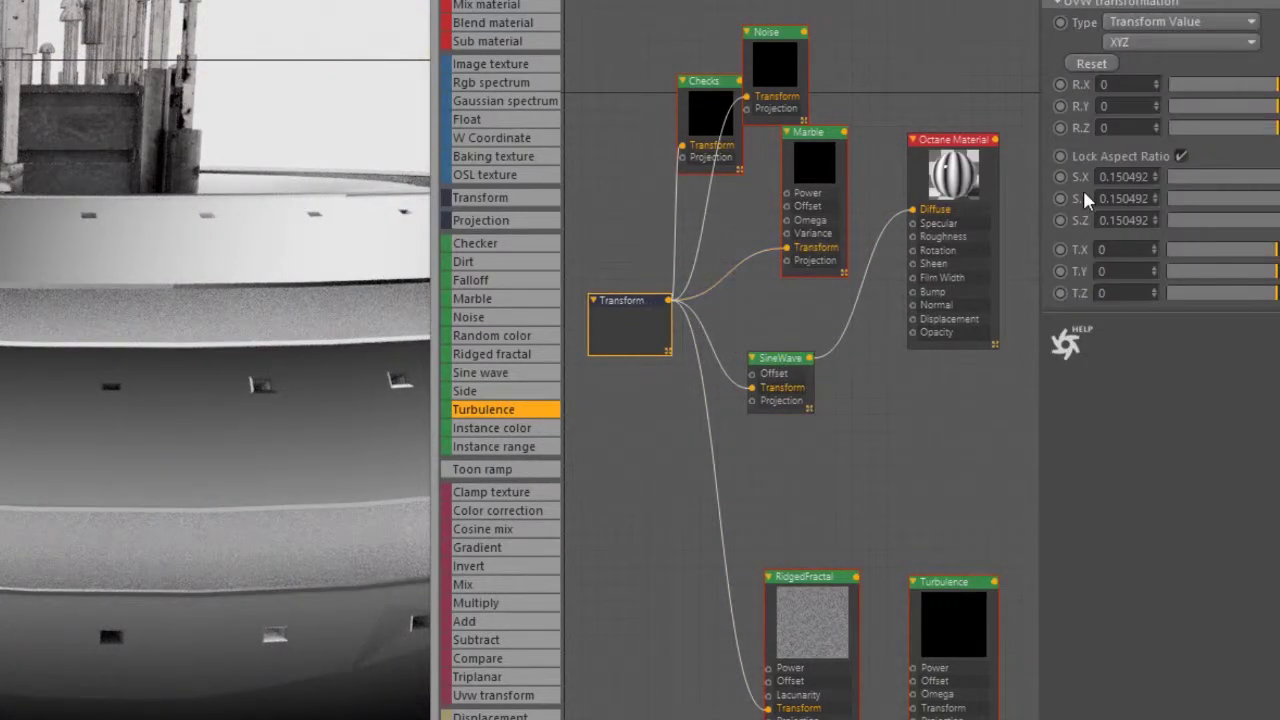
drag(1257, 180, 1219, 176)
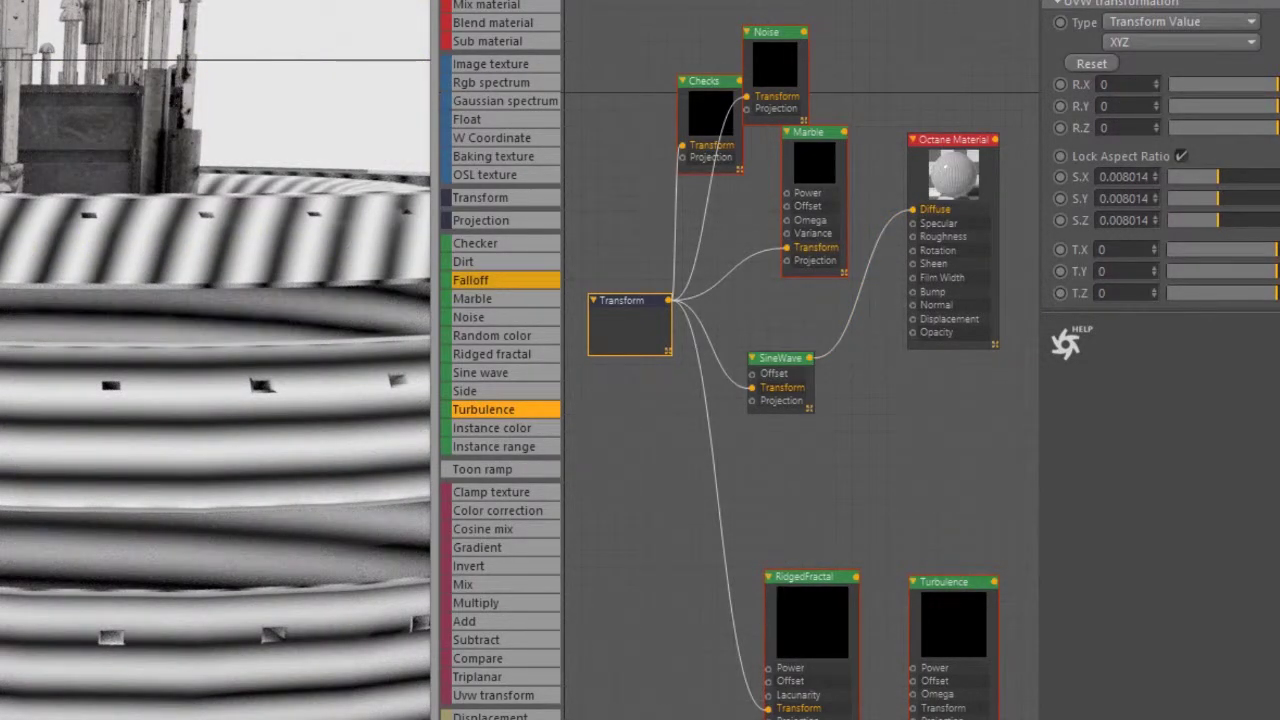
Try the triangle and sawwave wave types on SineWave, then return to sinewave.
click(768, 360)
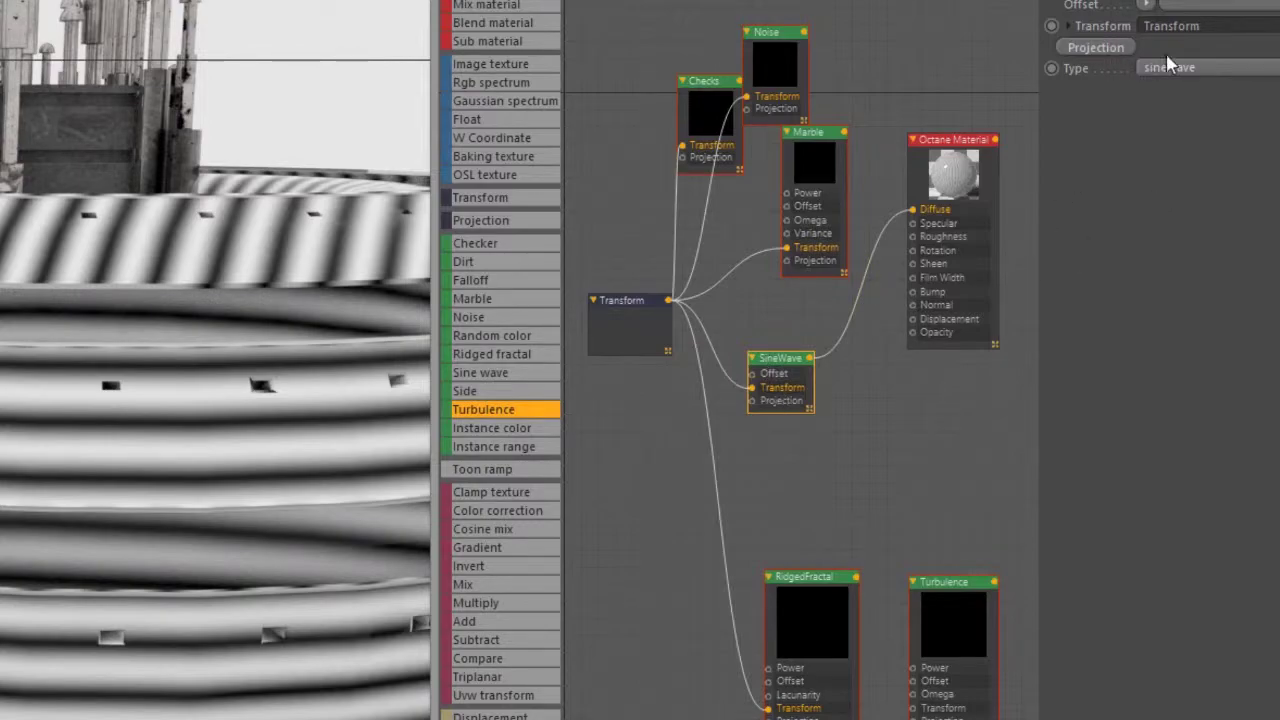
click(1217, 70)
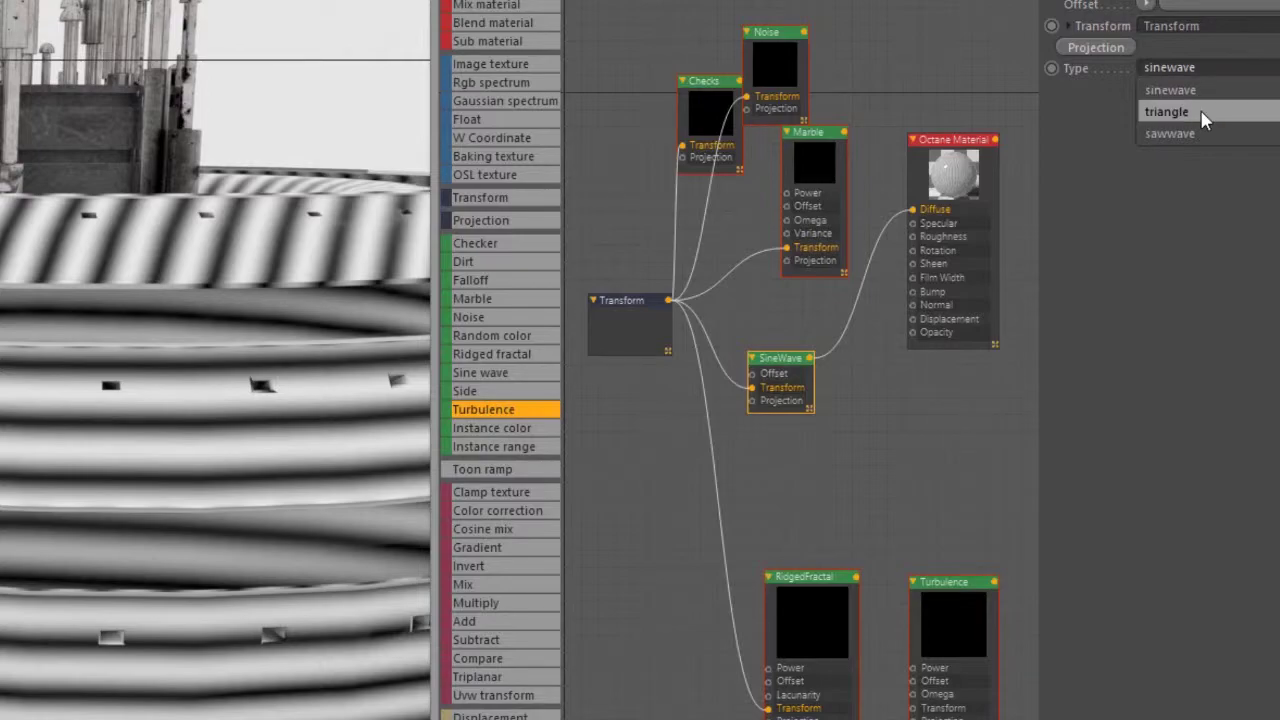
click(1204, 112)
click(1211, 68)
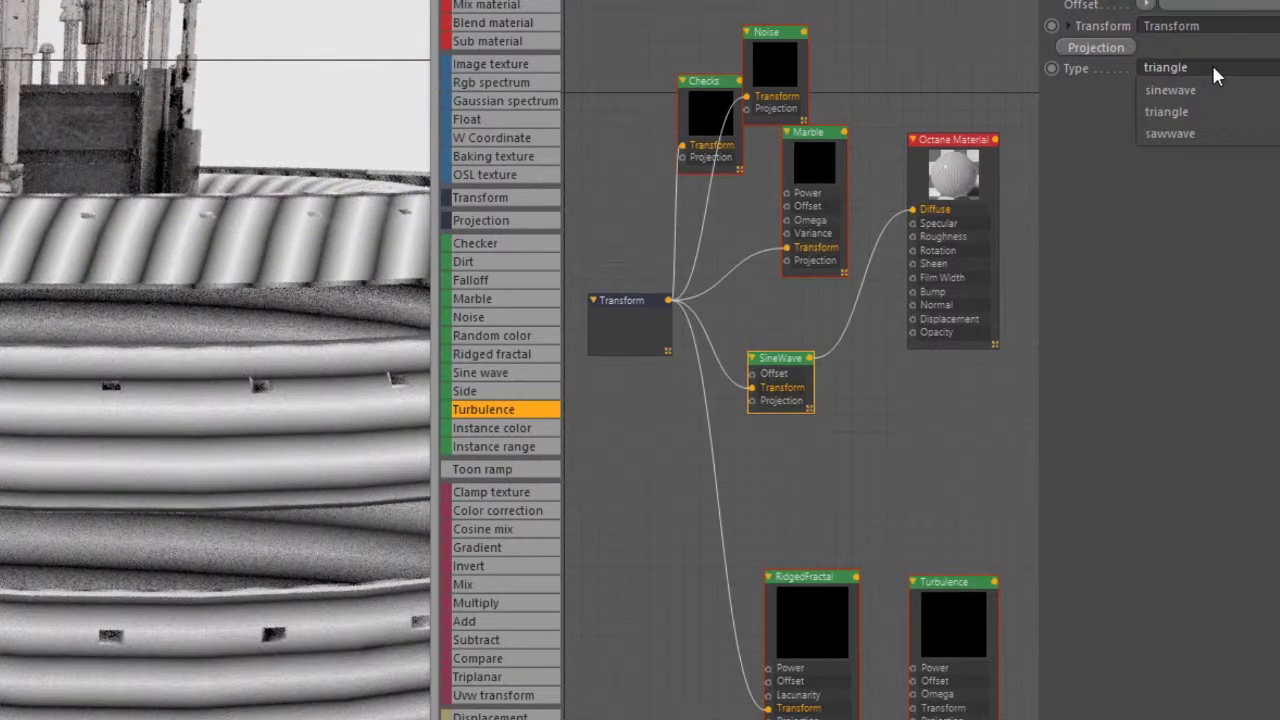
click(1210, 134)
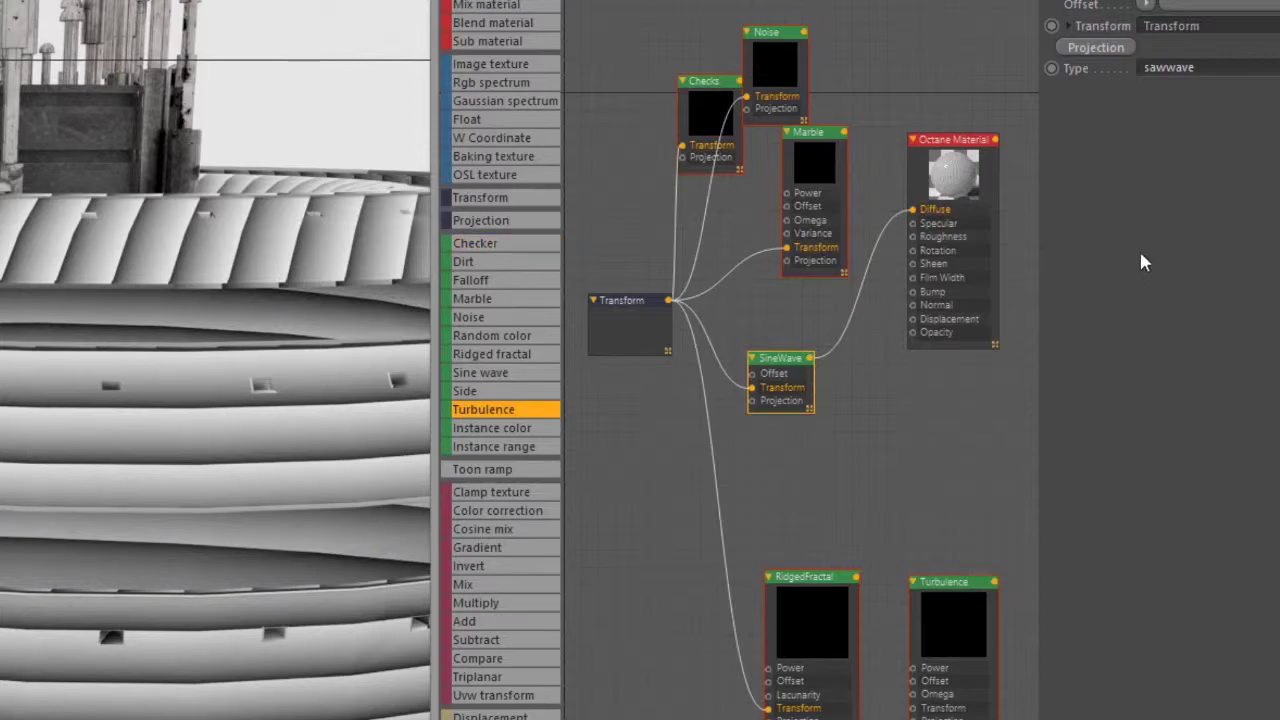
click(1160, 66)
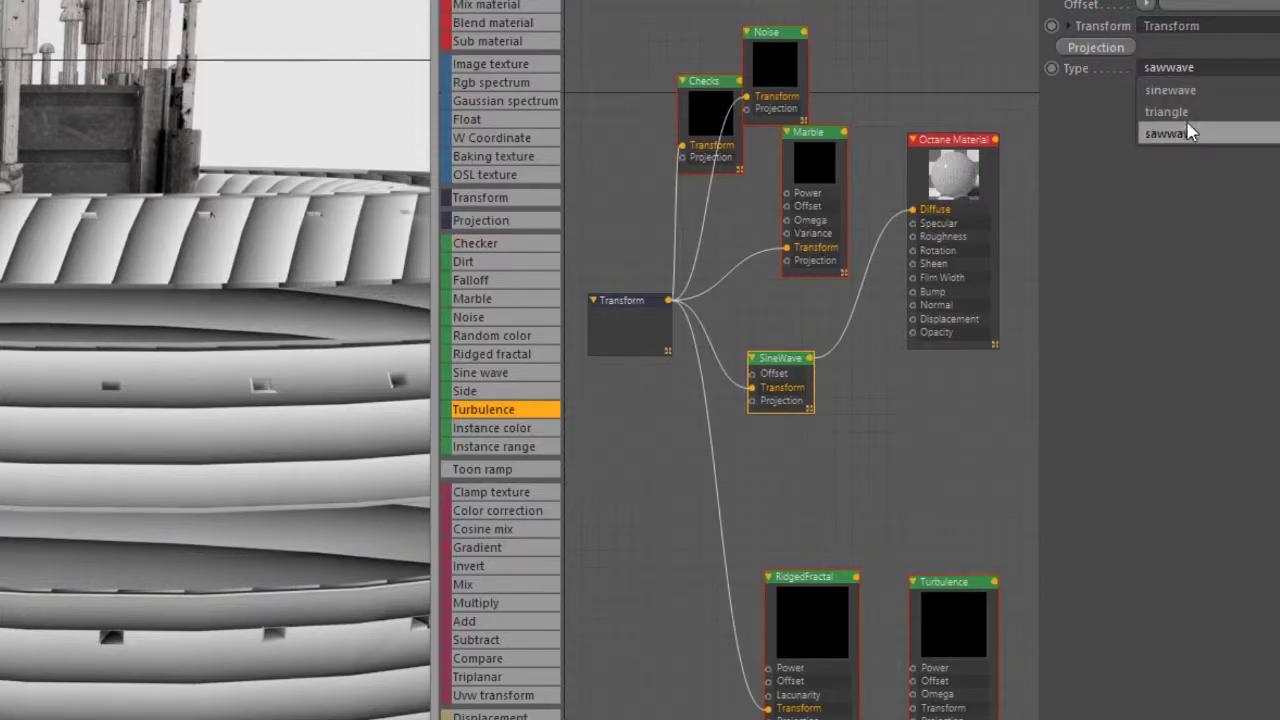
click(1166, 109)
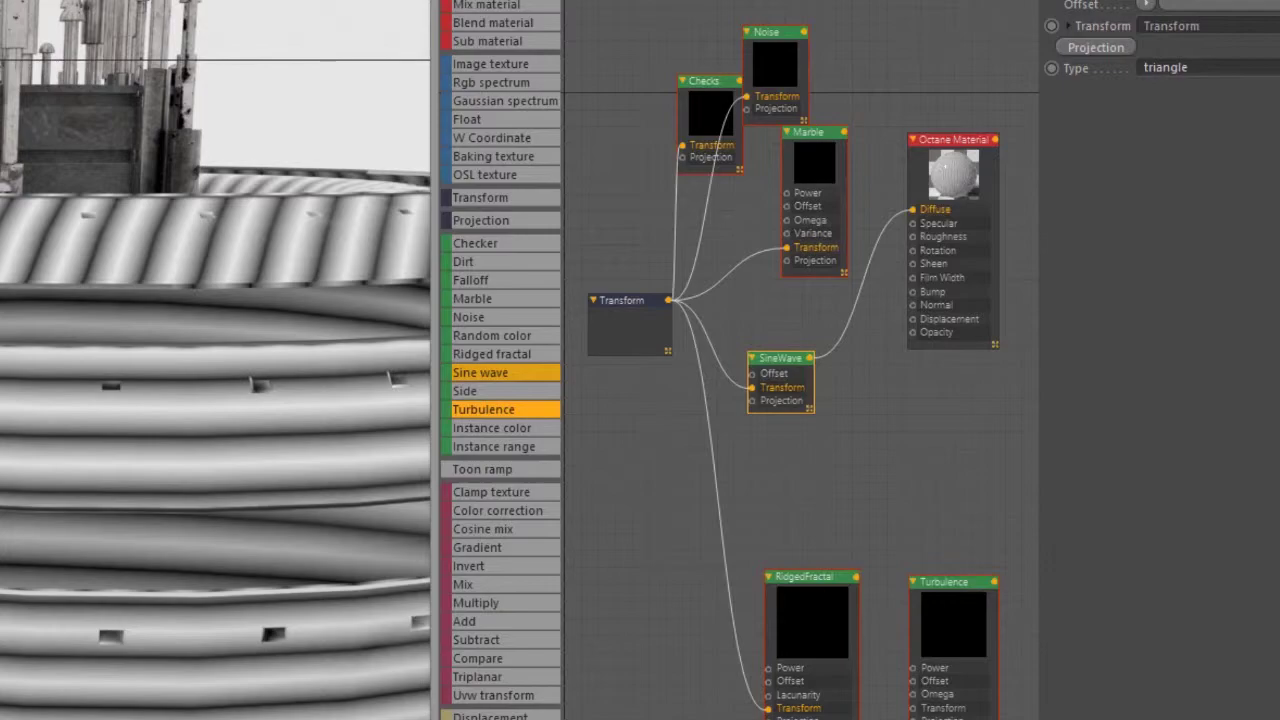
click(1220, 72)
click(1217, 88)
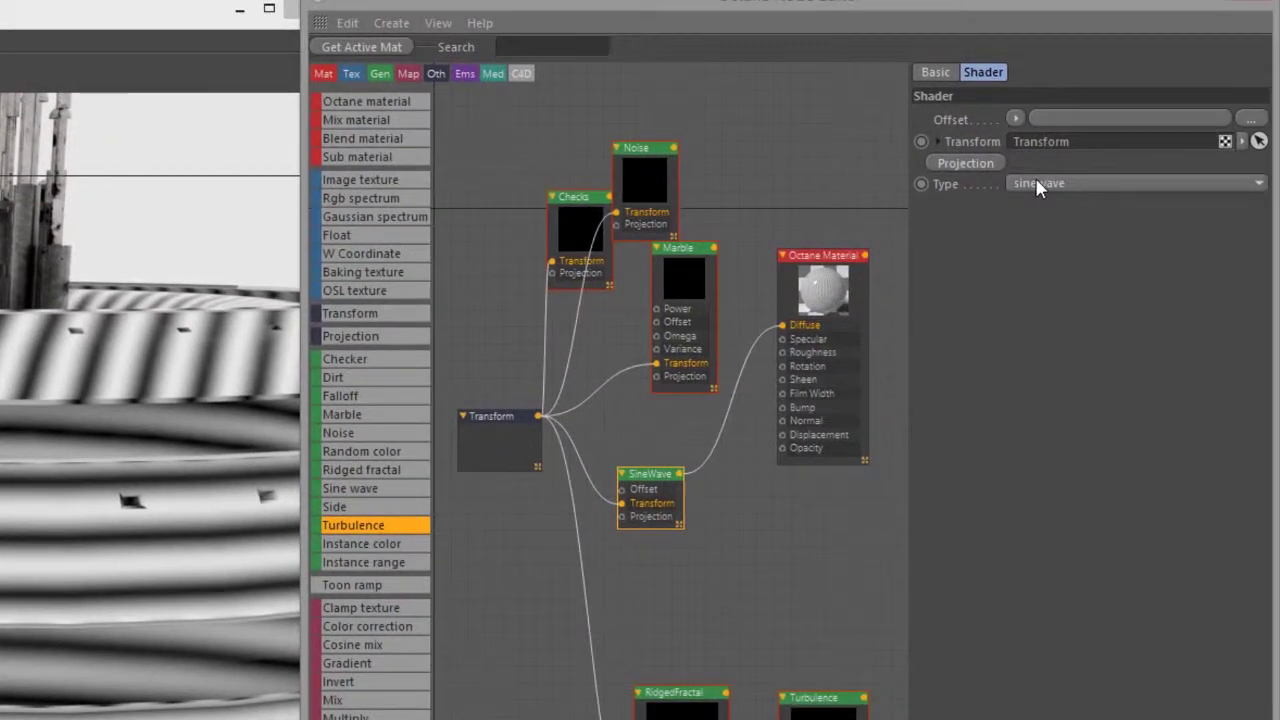
Keep the SineWave wave type set to sinewave.
click(1170, 67)
click(1041, 178)
click(1043, 178)
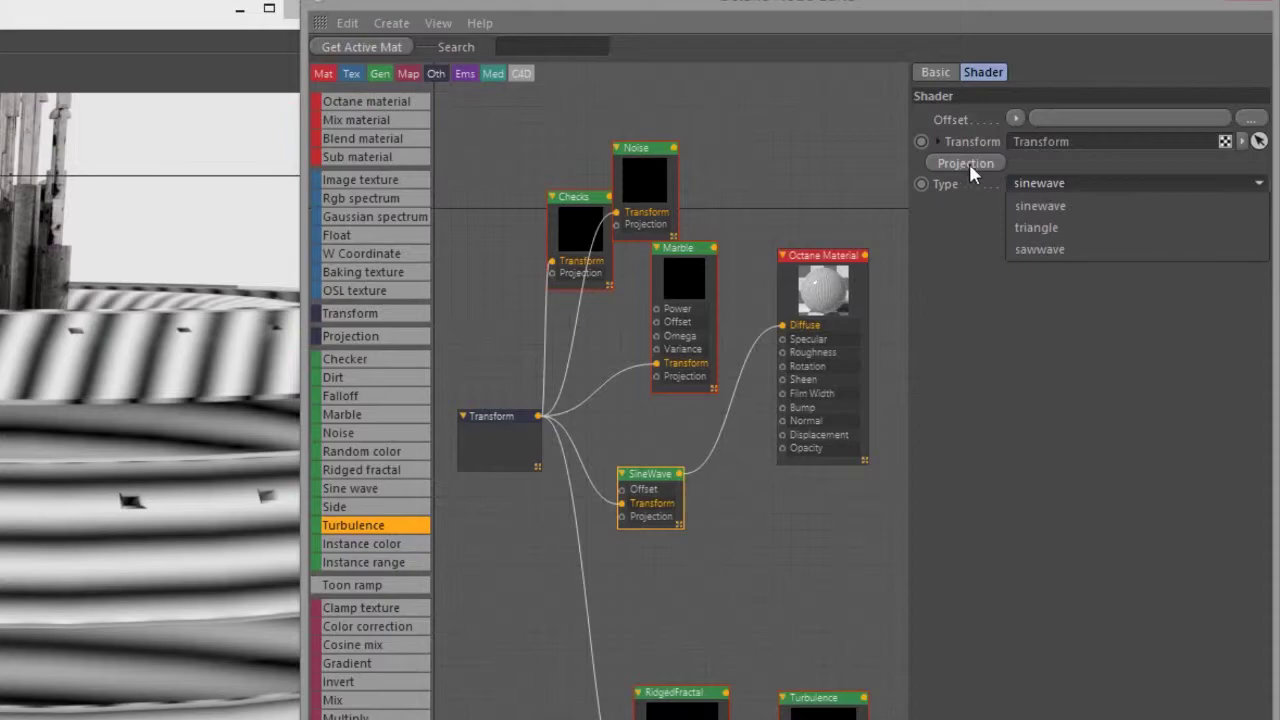
click(1049, 180)
click(1050, 184)
click(1050, 184)
Wire the Turbulence node into Diffuse via the shared Transform, scaled to about 0.028.
drag(650, 480, 661, 448)
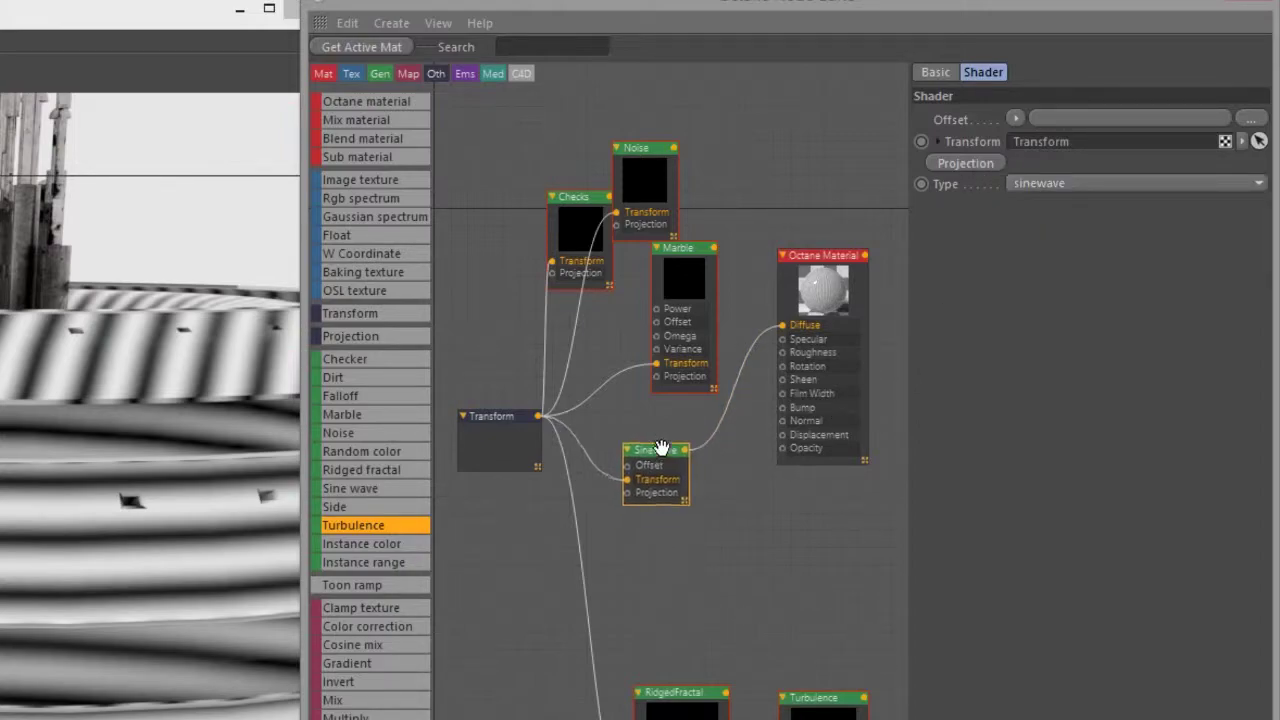
click(660, 586)
drag(665, 708, 526, 703)
click(808, 697)
drag(808, 697, 659, 514)
drag(538, 418, 612, 645)
drag(697, 518, 787, 335)
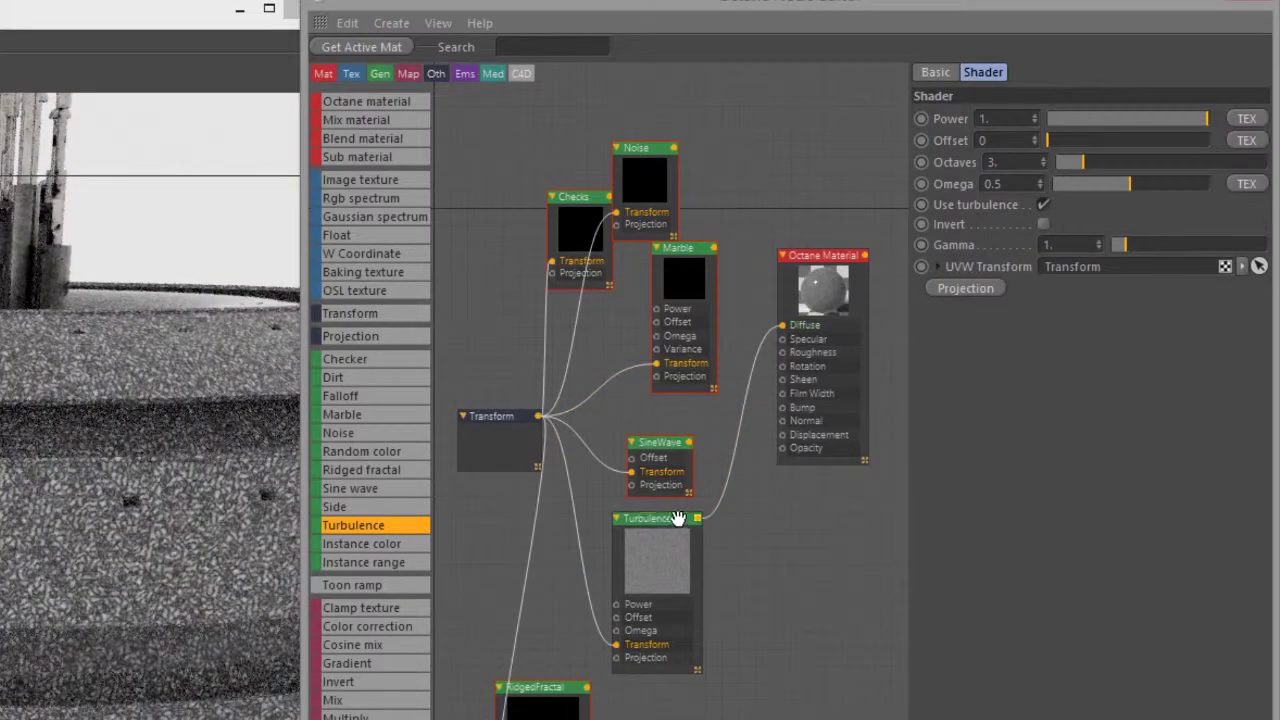
drag(688, 518, 716, 527)
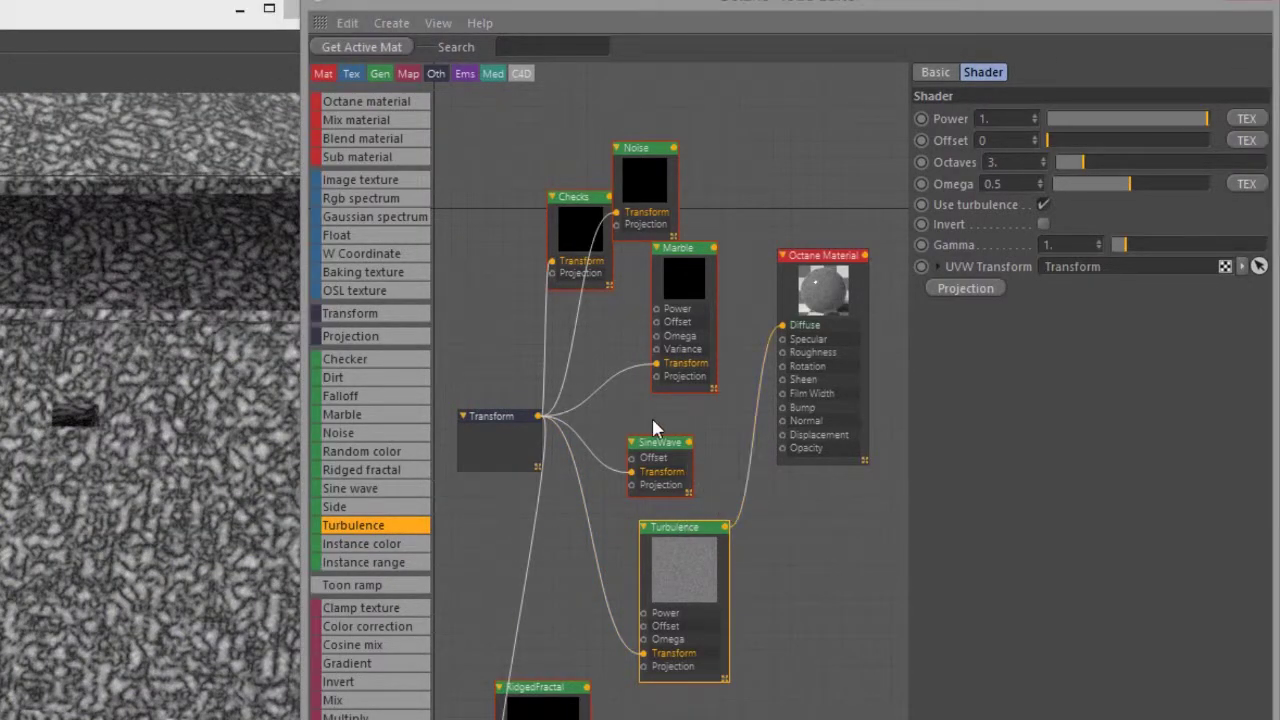
click(494, 447)
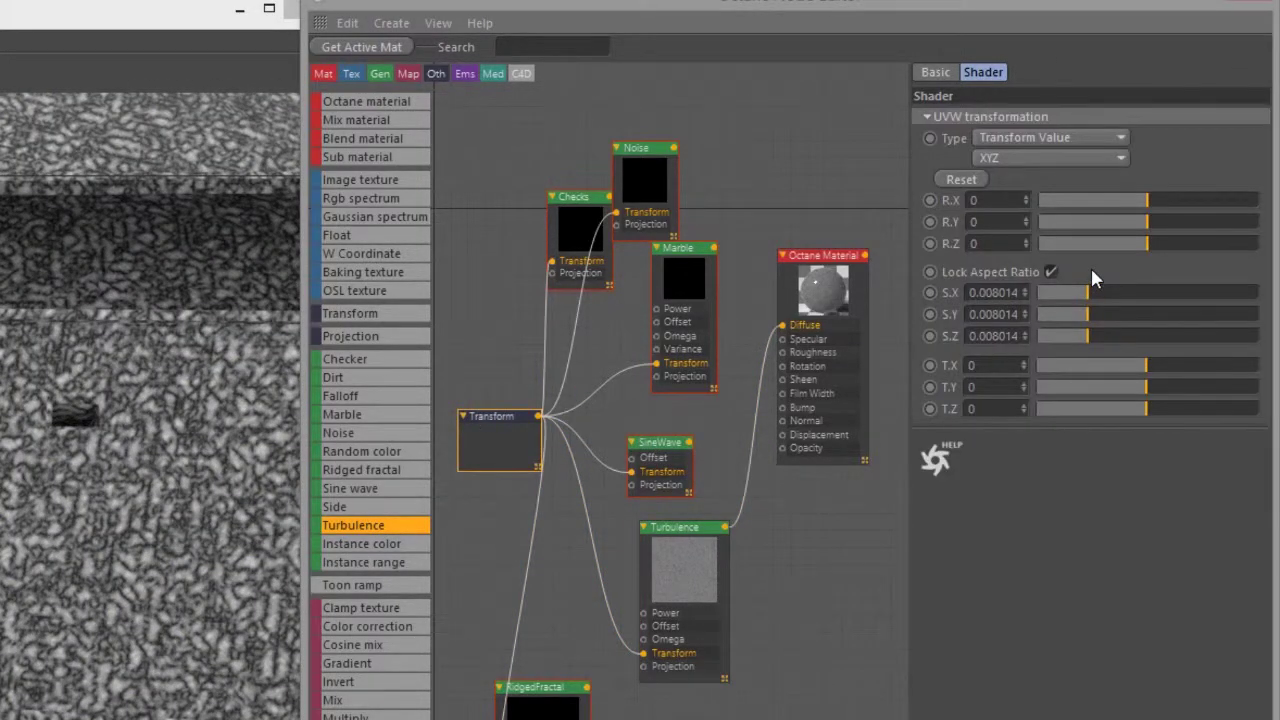
drag(1090, 298, 1120, 302)
Adjust Turbulence Power, keep Use turbulence on, turn Invert off, and raise Gamma slightly.
click(667, 540)
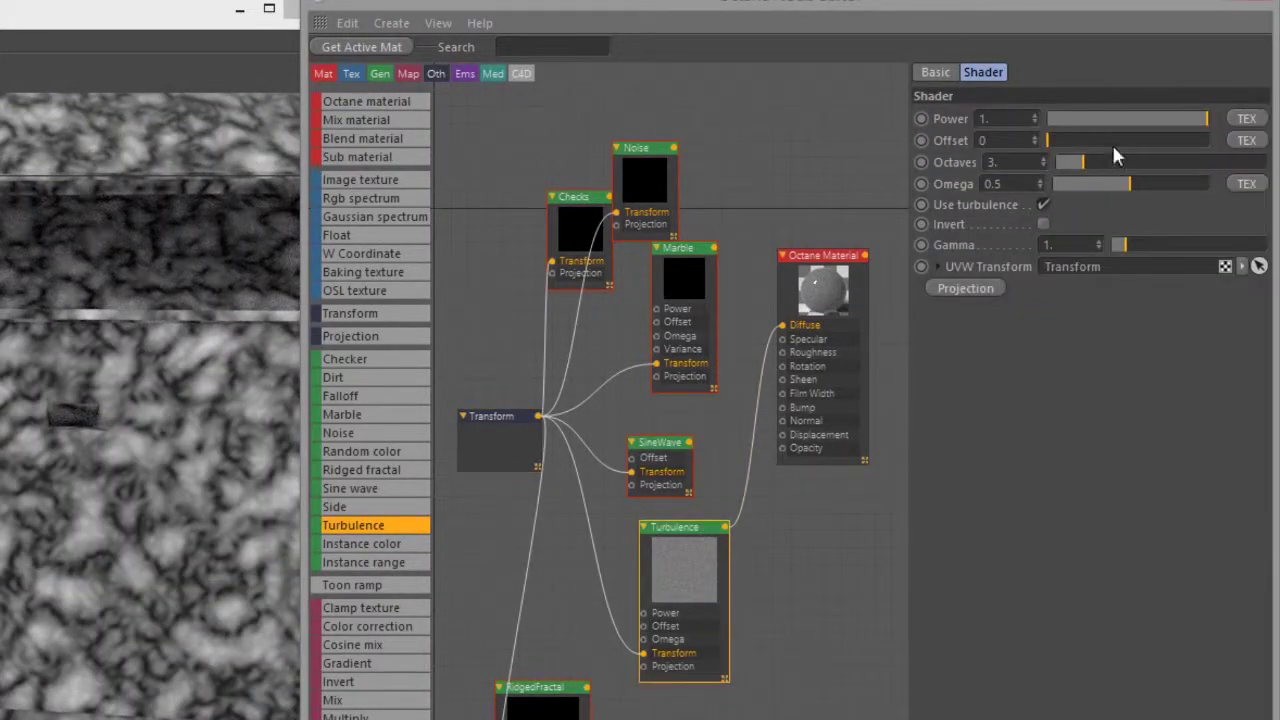
drag(1157, 114, 1072, 198)
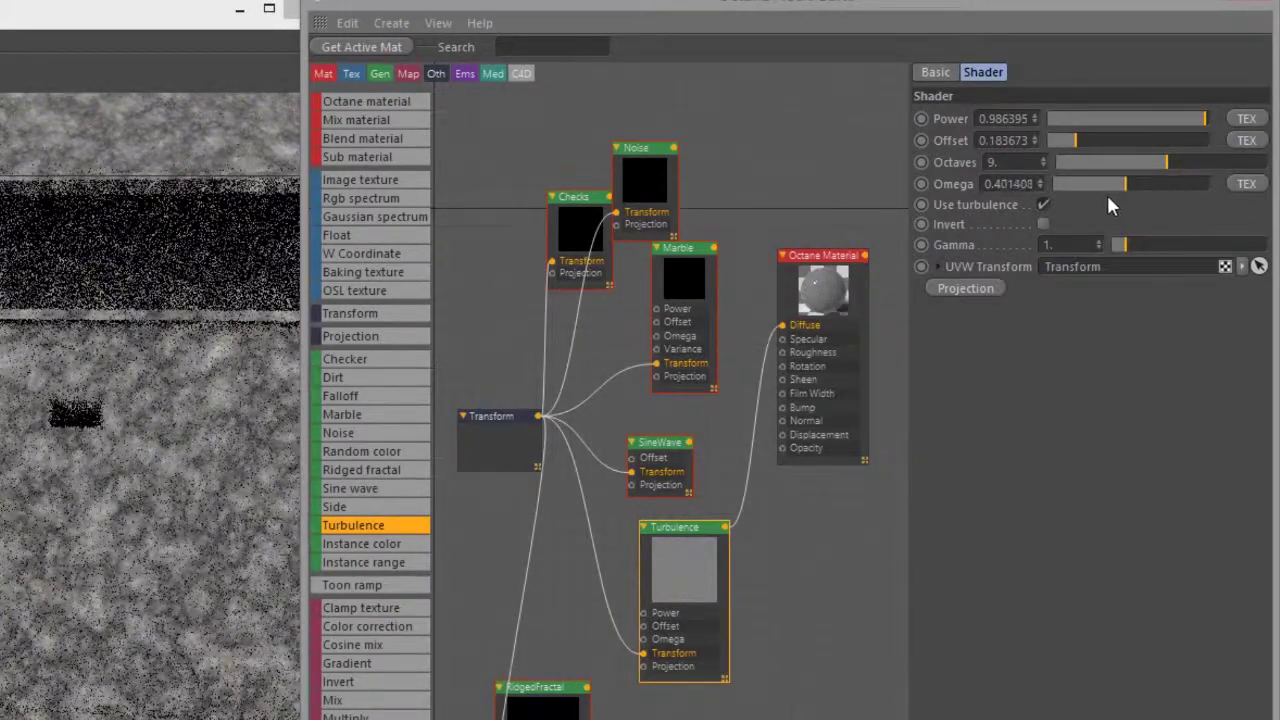
click(1043, 205)
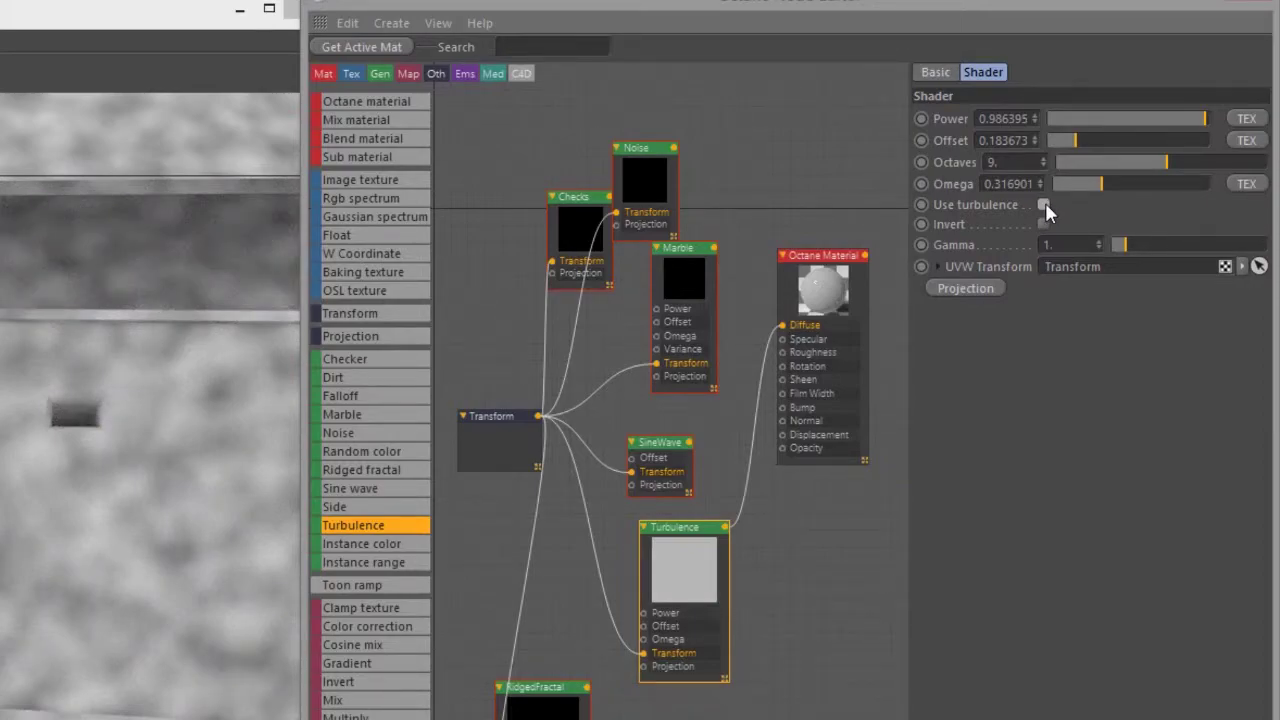
click(1043, 205)
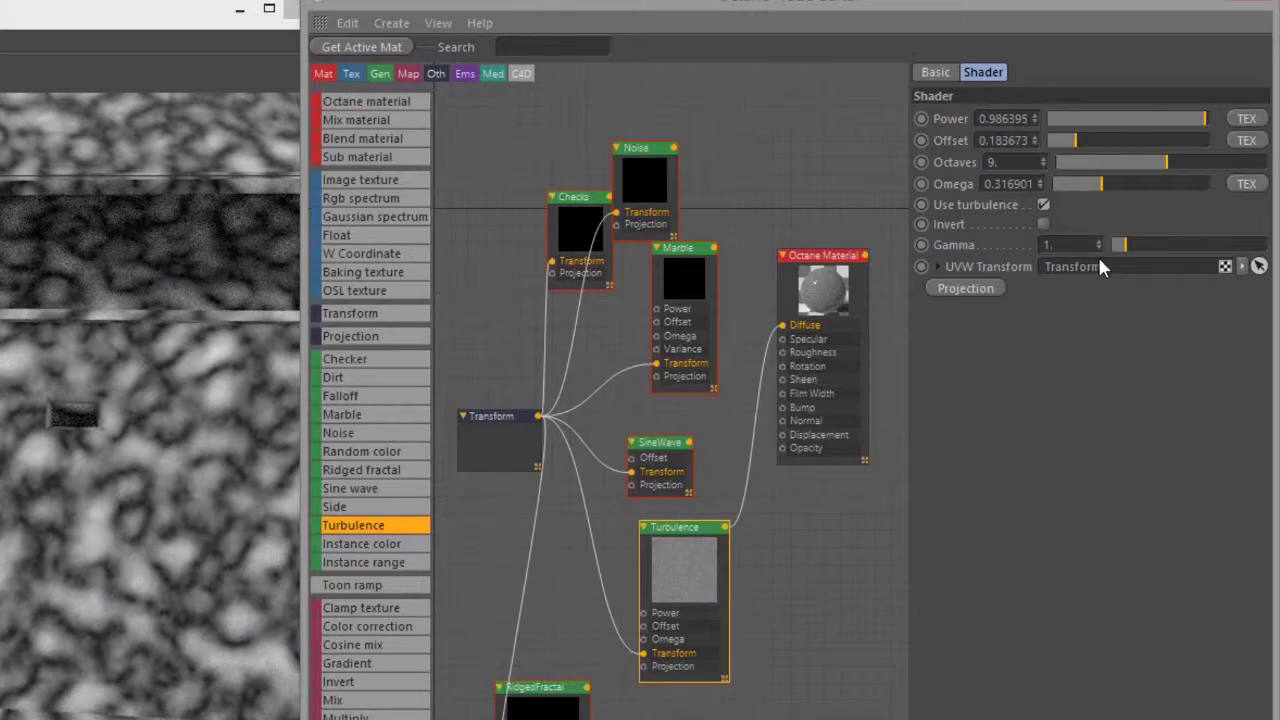
click(1043, 224)
mouse_move(1120, 245)
mouse_down()
mouse_move(1143, 246)
mouse_move(1128, 257)
mouse_up()
scroll(668, 314, down, 3)
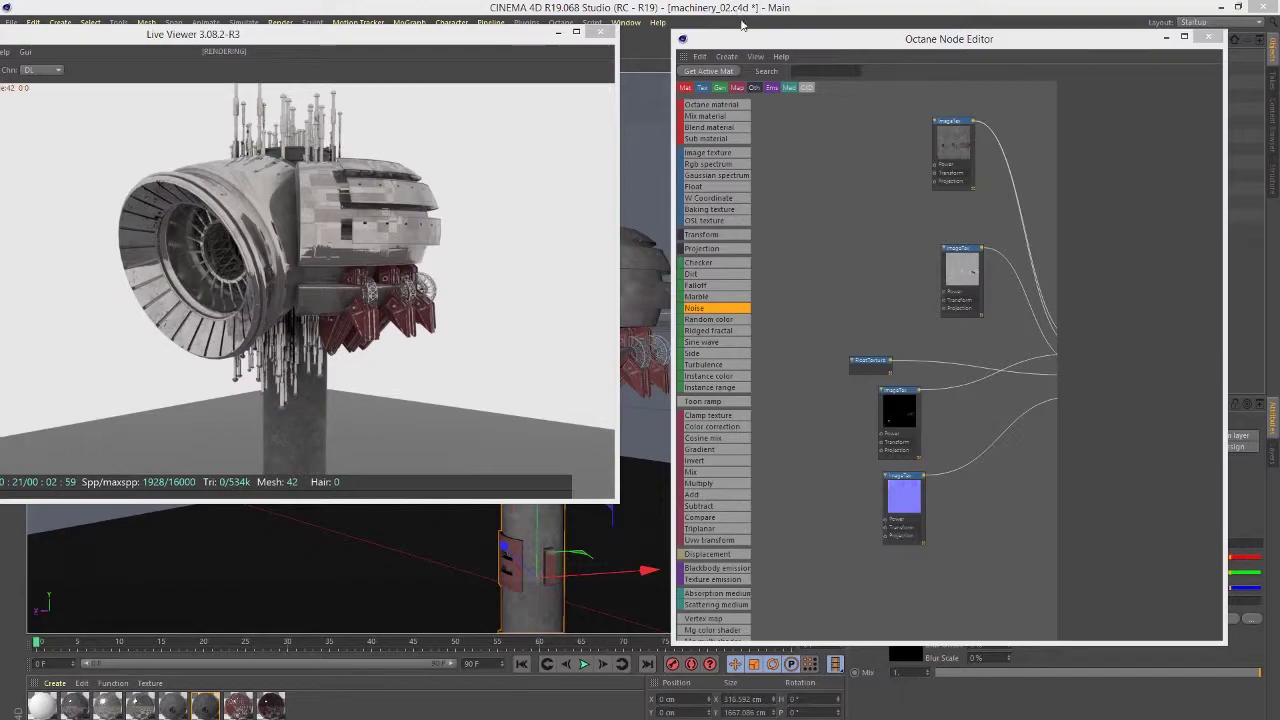
Move the camera down and in to frame the tower's lower section.
middle_drag(916, 246, 782, 220)
scroll(955, 321, up, 5)
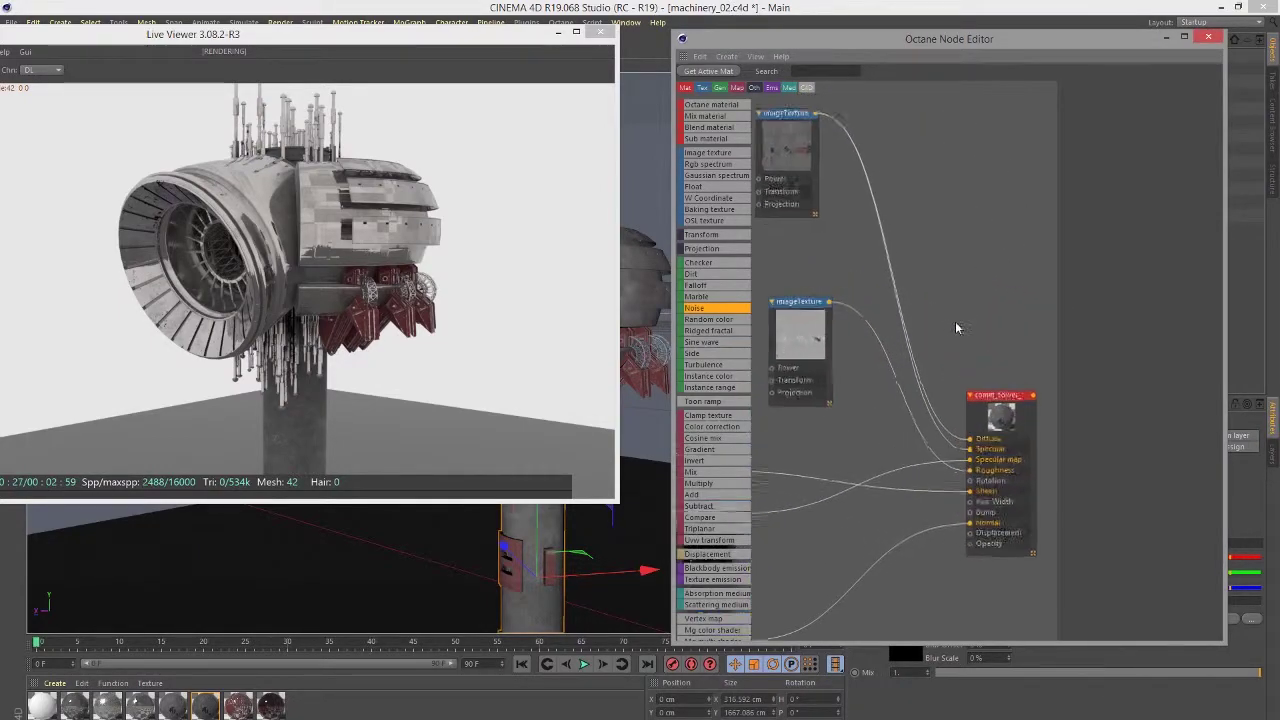
scroll(870, 236, up, 4)
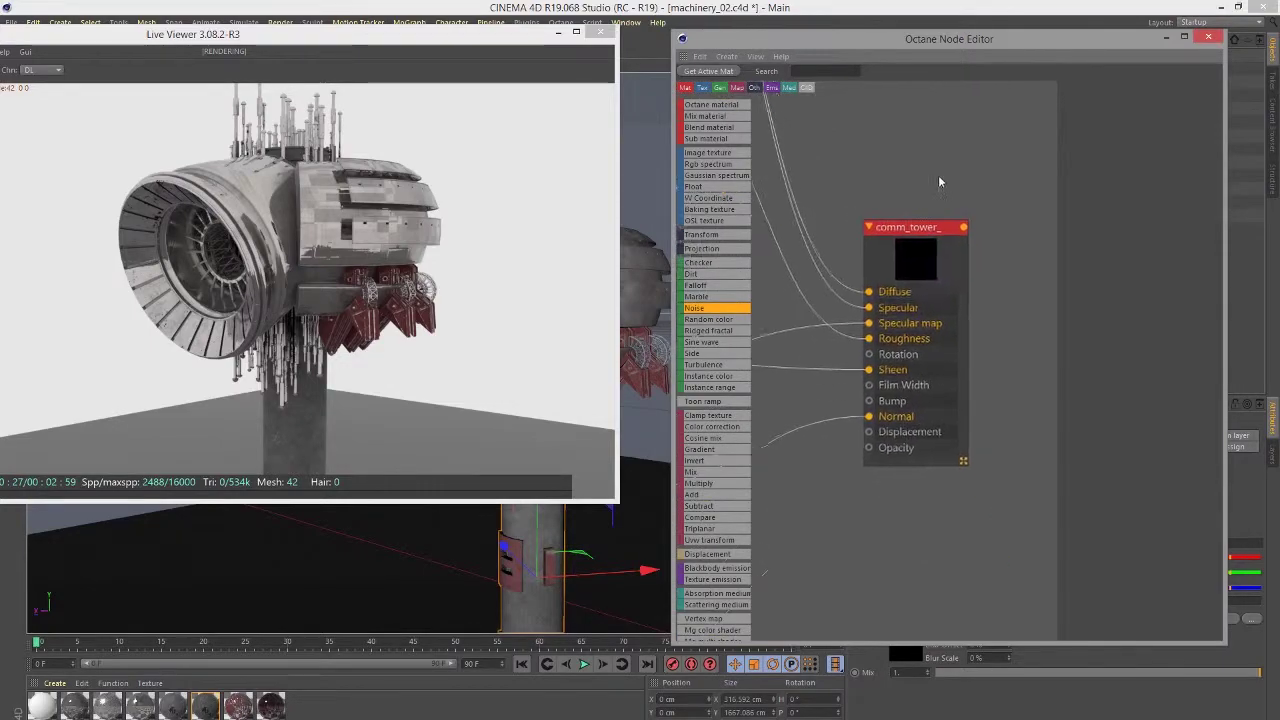
scroll(995, 250, up, 2)
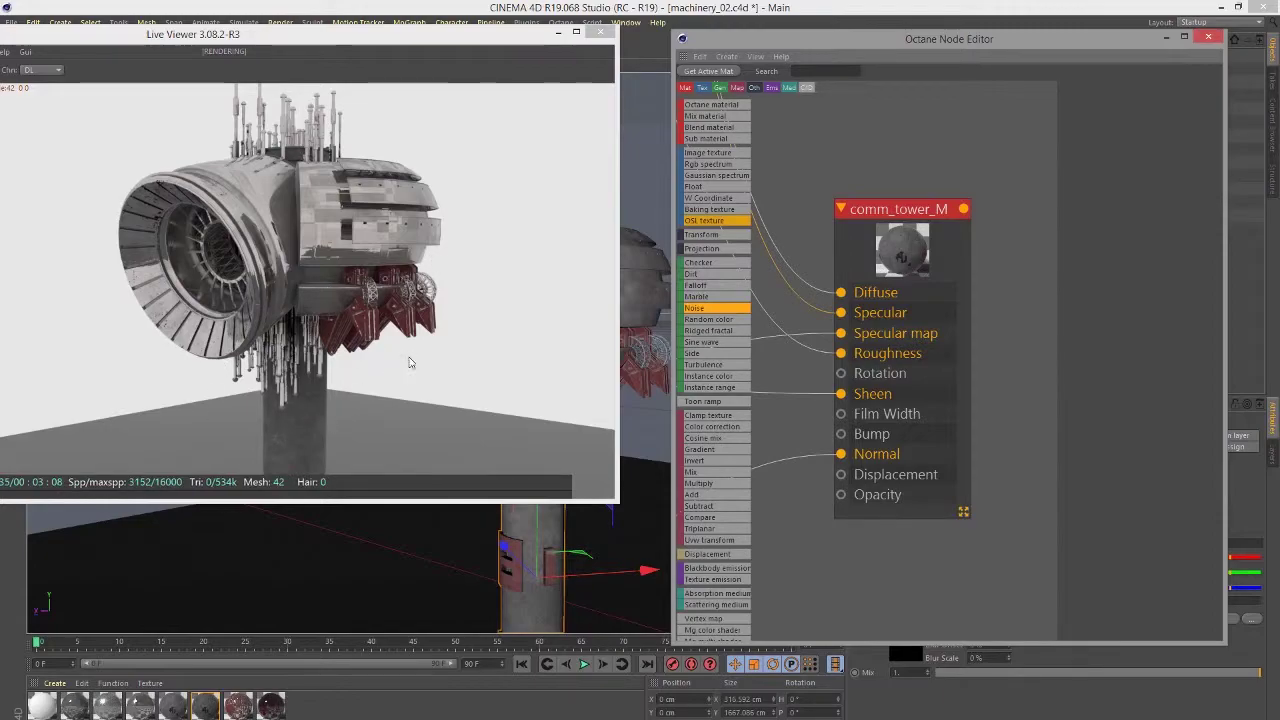
alt+middle_drag(496, 543, 505, 344)
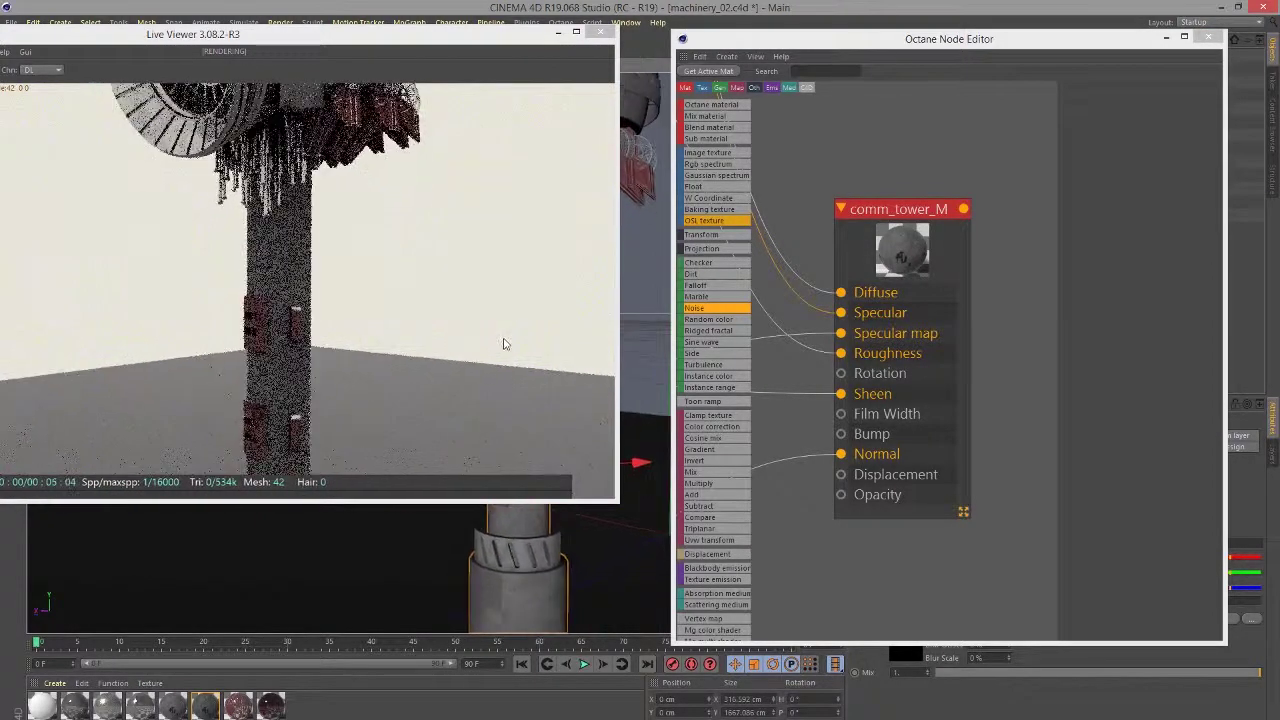
alt+right_drag(534, 540, 520, 605)
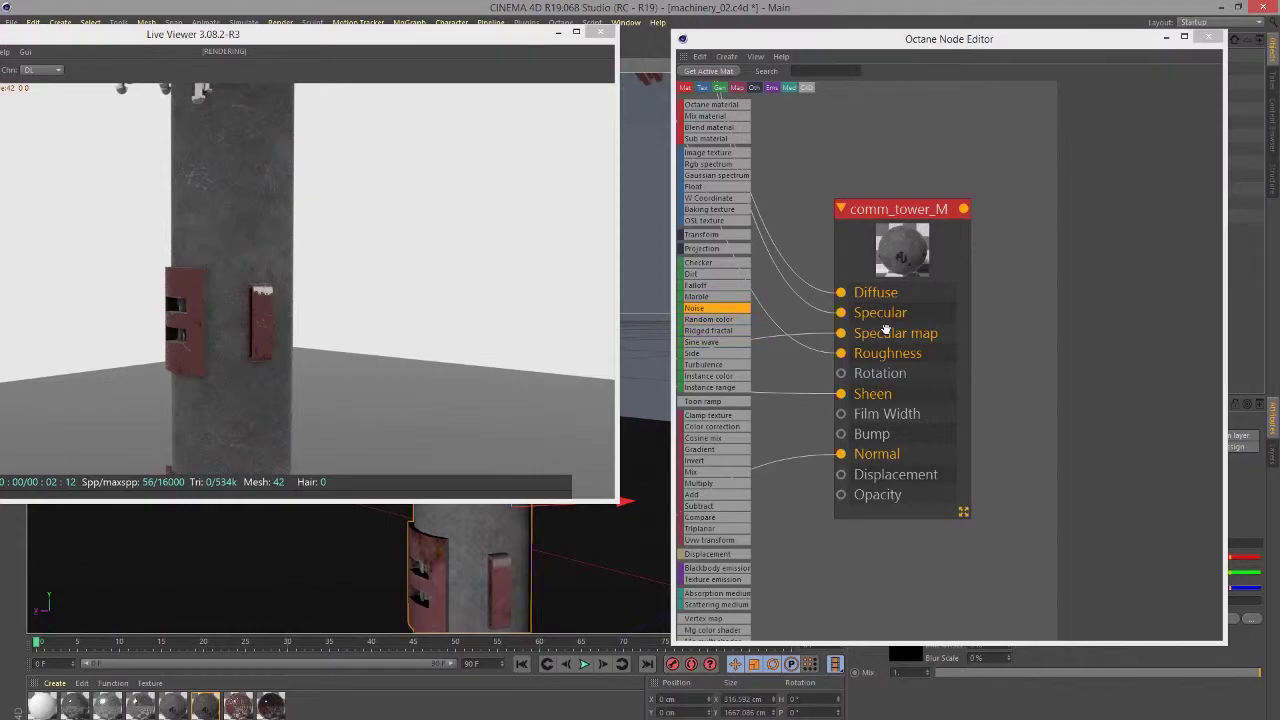
Pan to the comm_tower ImageTexture nodes and select comm_tower_1013_BaseColor.png's node.
click(843, 318)
scroll(843, 318, down, 1)
scroll(843, 318, down, 2)
middle_drag(843, 318, 928, 472)
scroll(849, 349, down, 3)
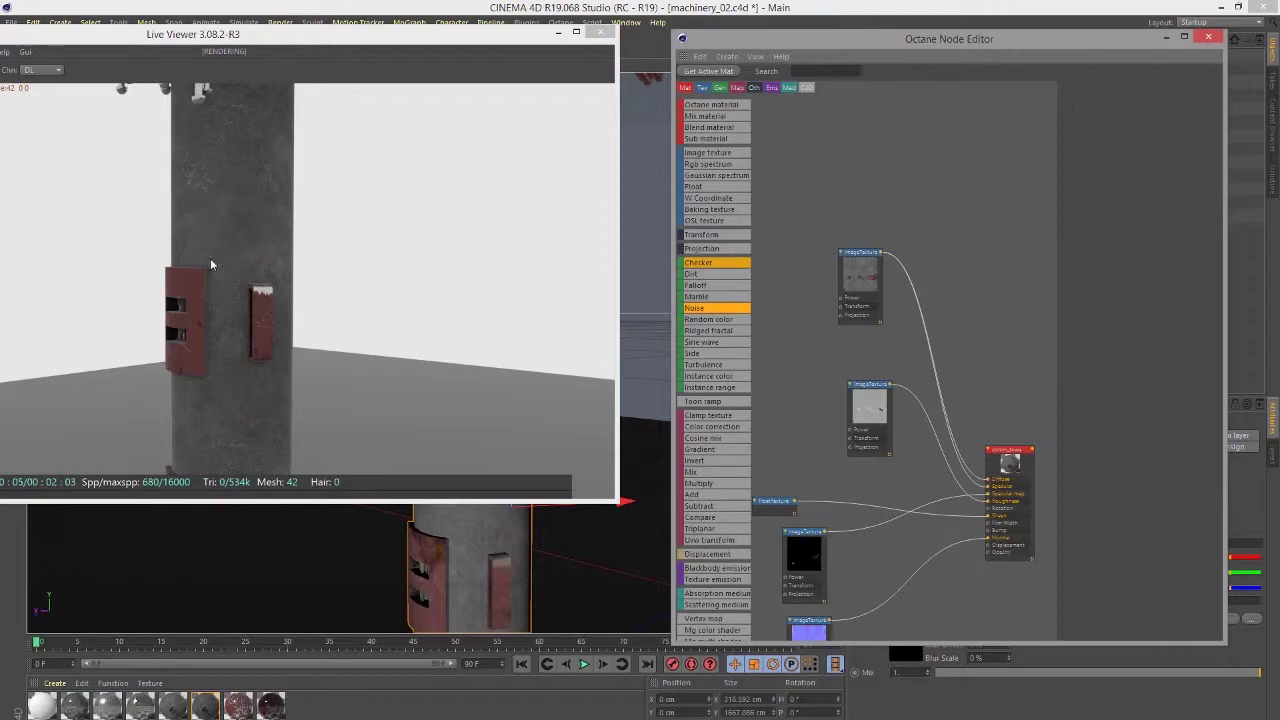
scroll(810, 302, up, 4)
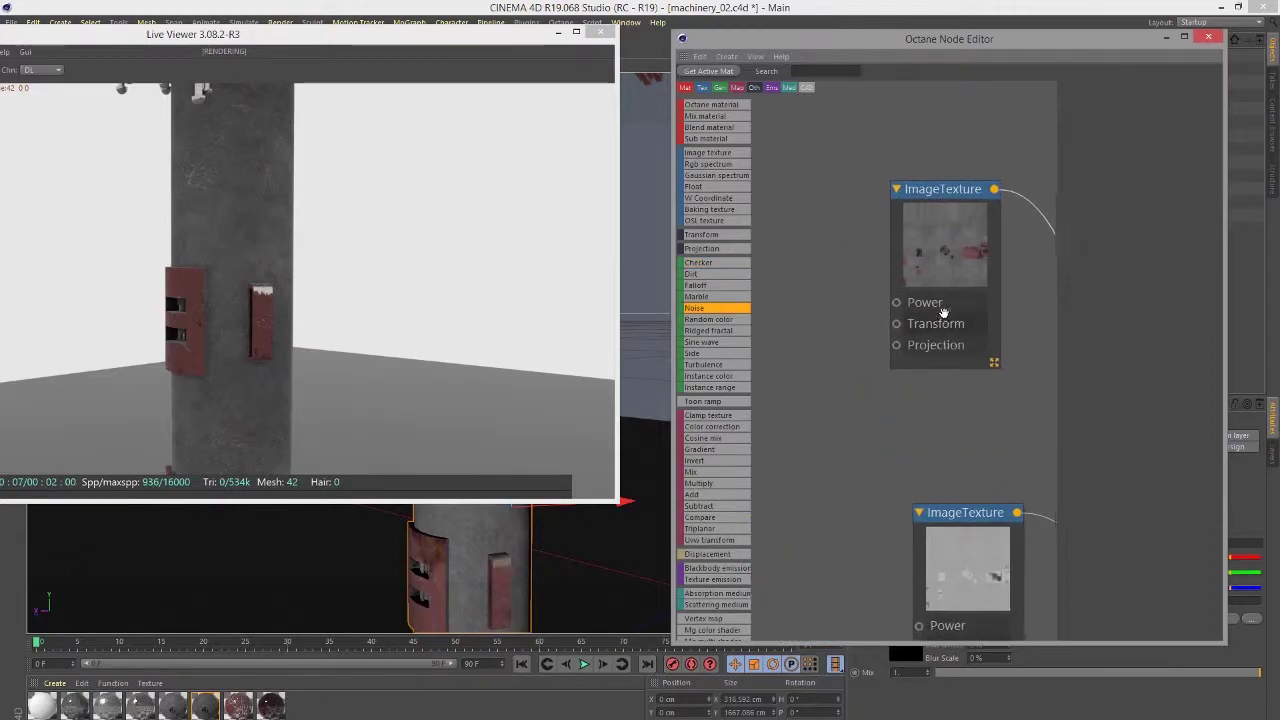
middle_drag(935, 440, 932, 375)
scroll(895, 472, down, 4)
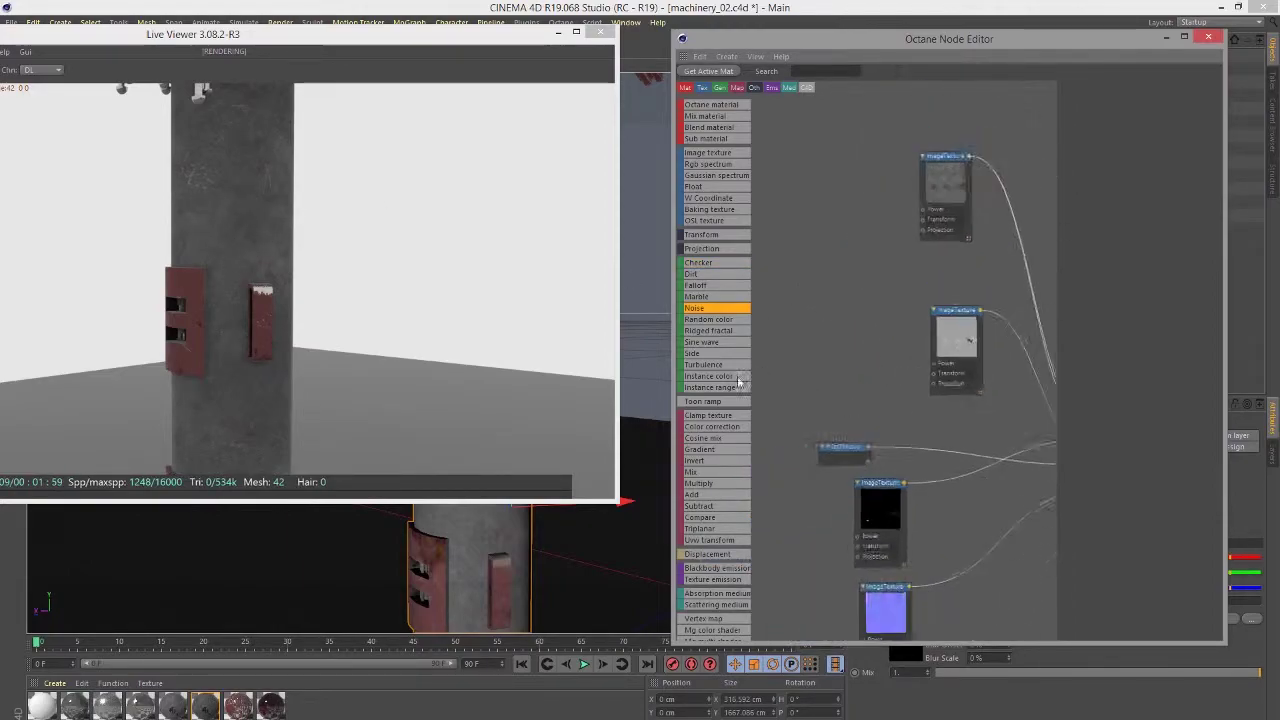
scroll(806, 393, up, 2)
scroll(870, 388, up, 1)
middle_drag(858, 252, 830, 287)
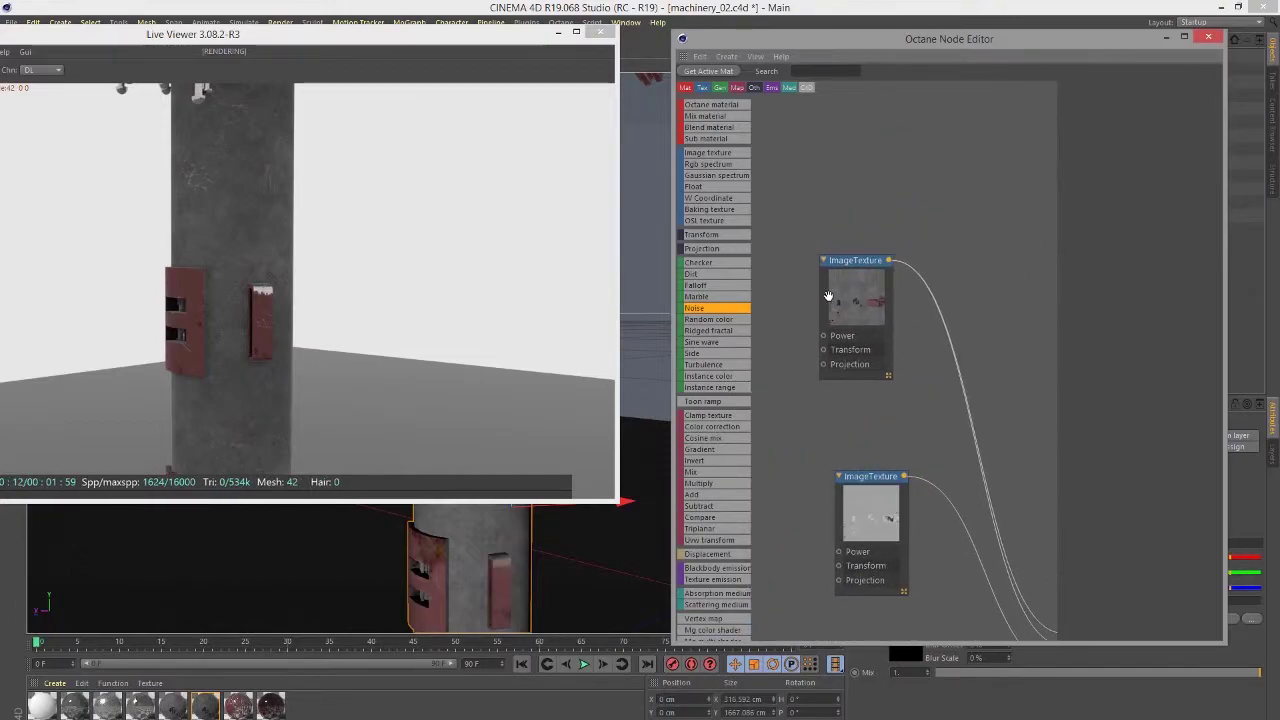
drag(865, 261, 889, 334)
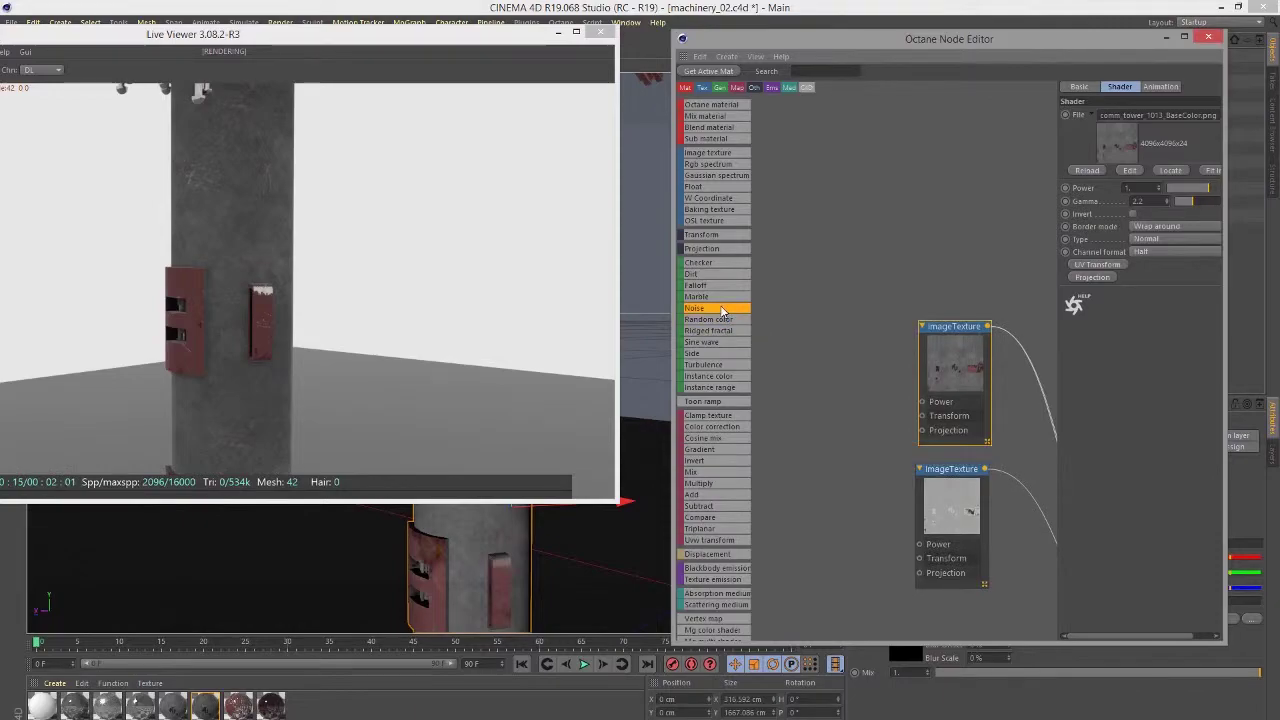
Add a Perlin Noise node (5 octaves, Omega 0.5) into the ImageTexture's Power, placed beside it.
click(804, 374)
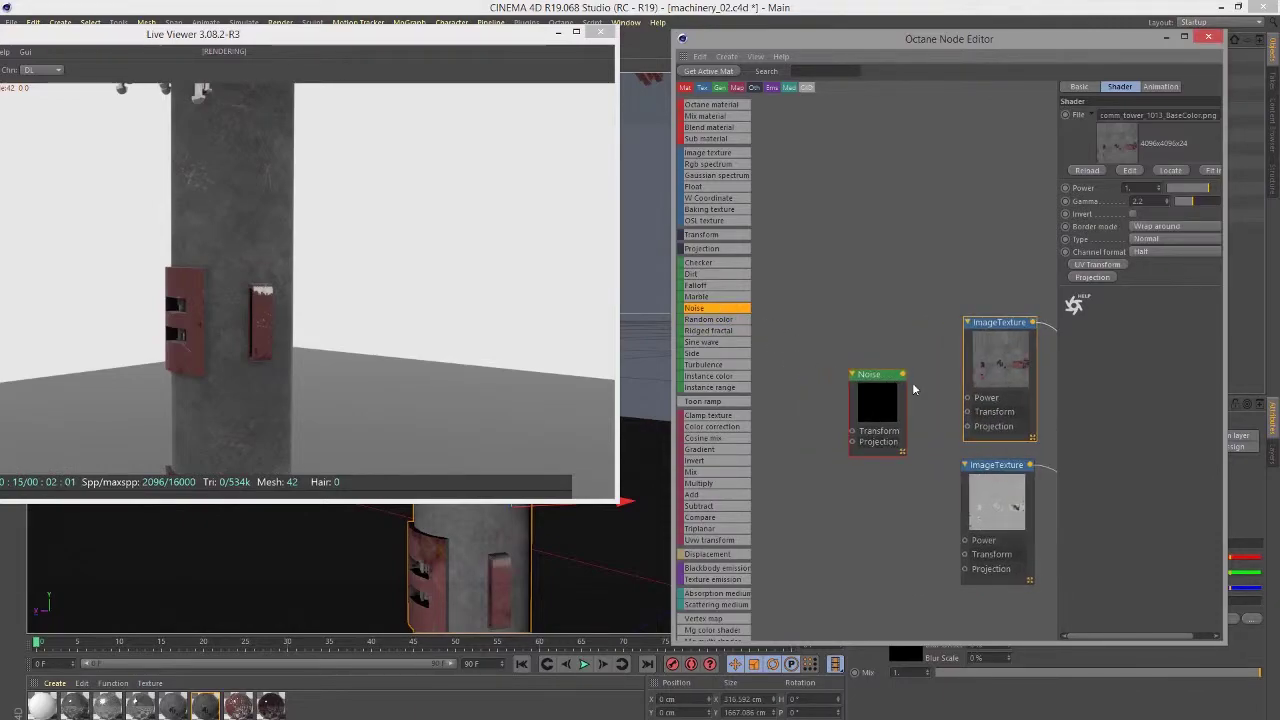
drag(902, 376, 966, 398)
middle_drag(966, 398, 763, 303)
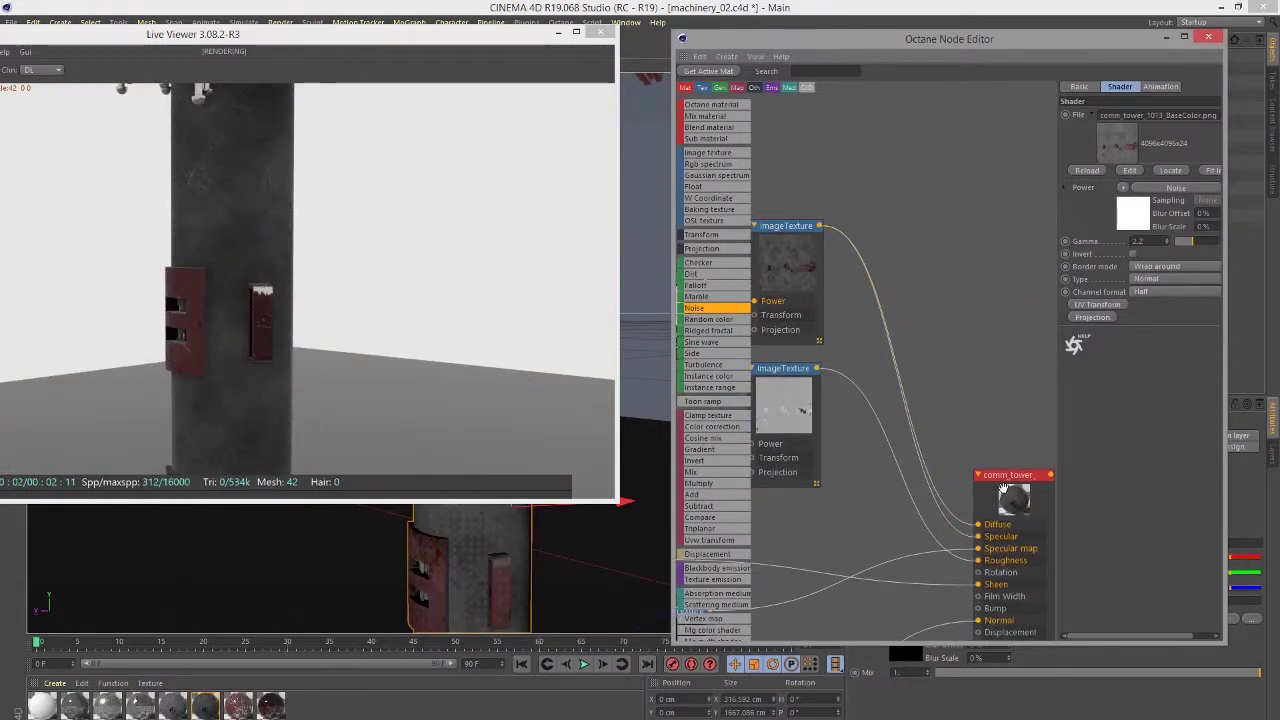
middle_drag(733, 404, 936, 489)
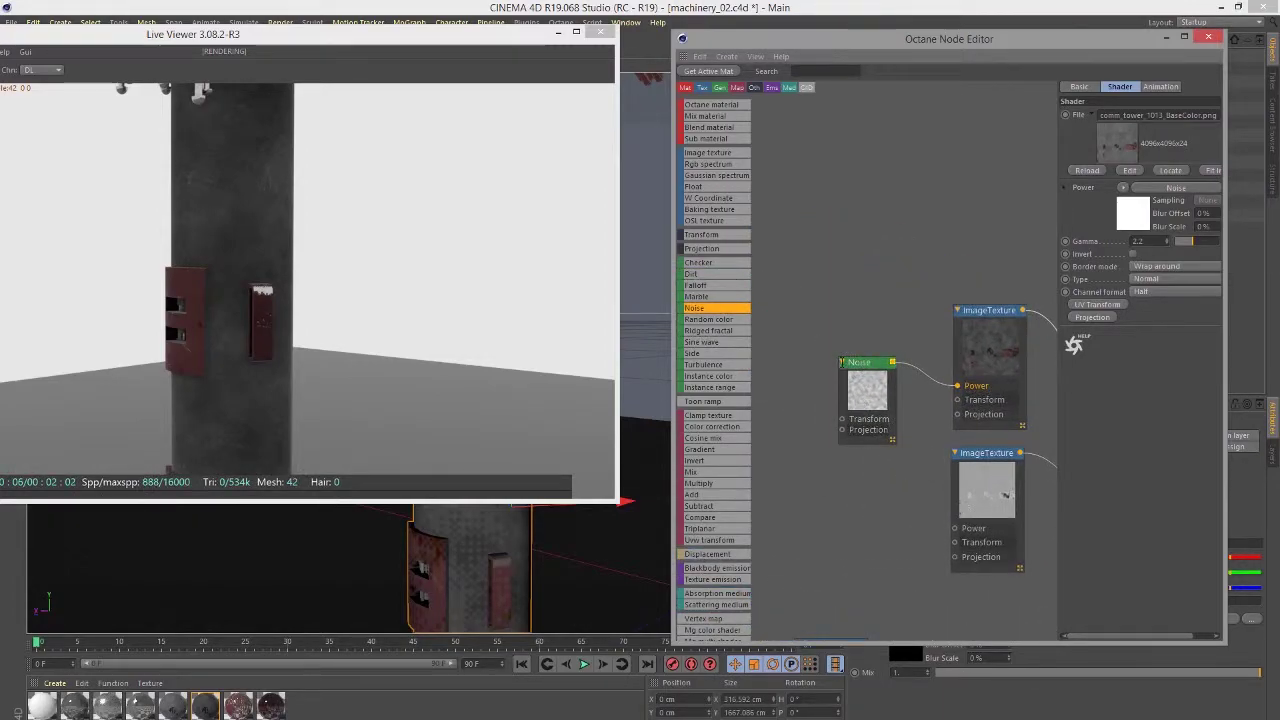
drag(863, 361, 889, 314)
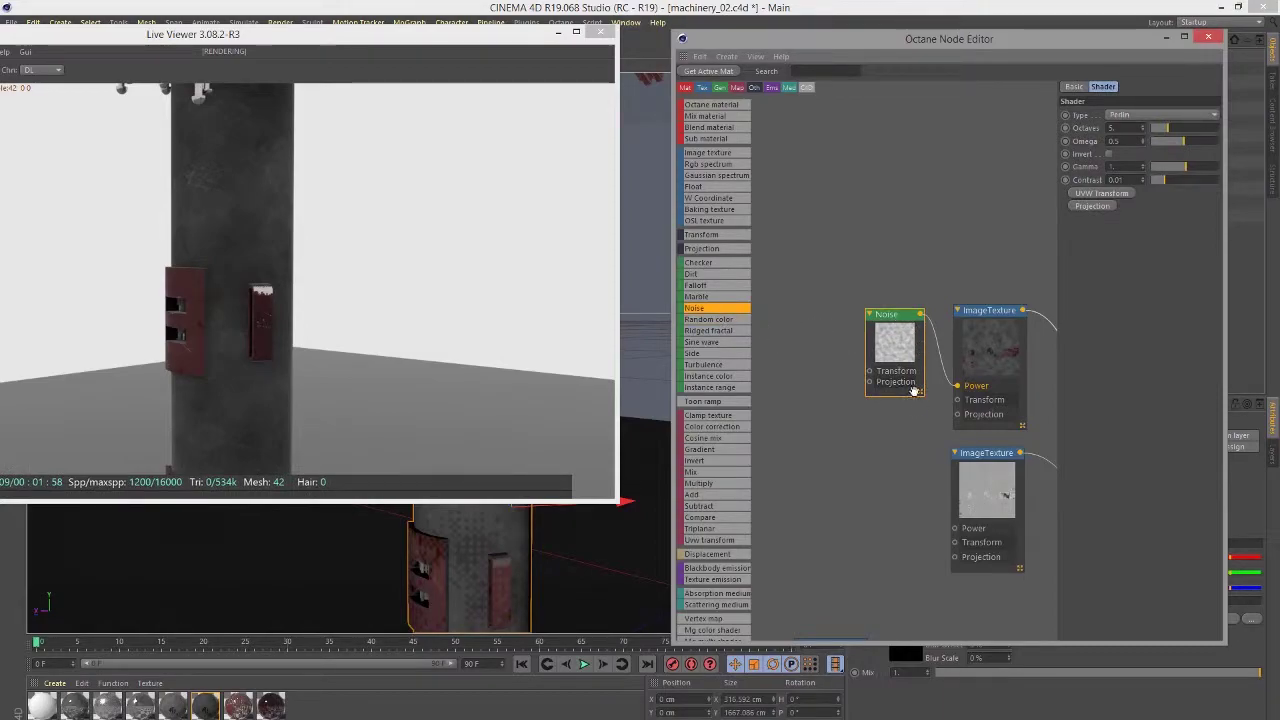
mouse_move(918, 399)
middle_down()
mouse_move(806, 392)
mouse_move(900, 392)
middle_up()
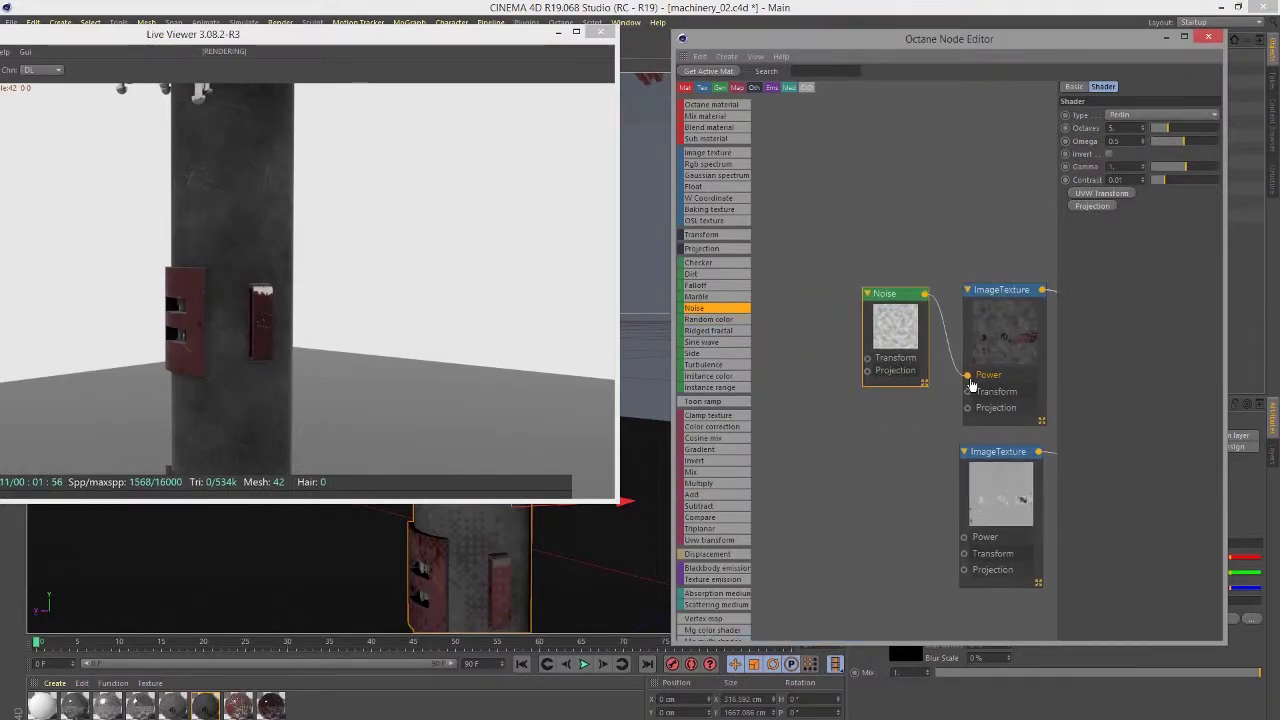
Create a UVW Transform for the Noise, place it alongside, and set its scale to 0.75168.
click(1092, 194)
scroll(908, 357, down, 3)
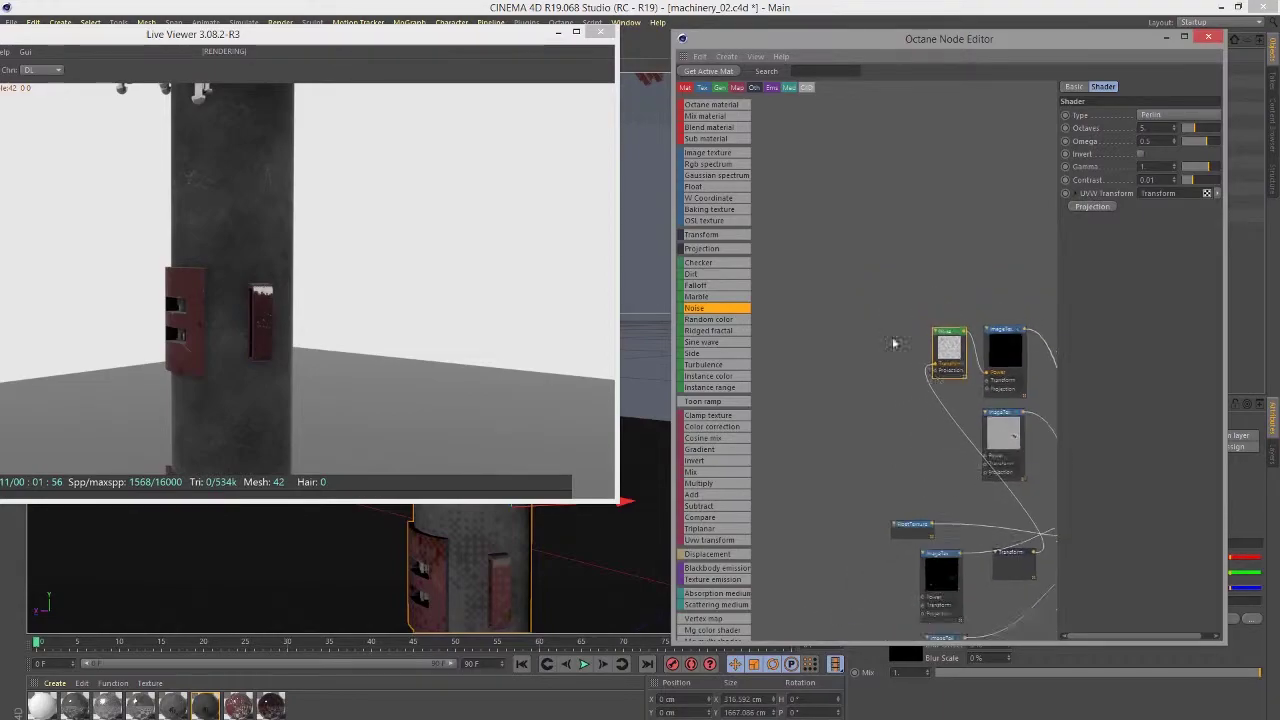
middle_drag(908, 357, 820, 292)
drag(924, 488, 802, 262)
scroll(851, 277, up, 5)
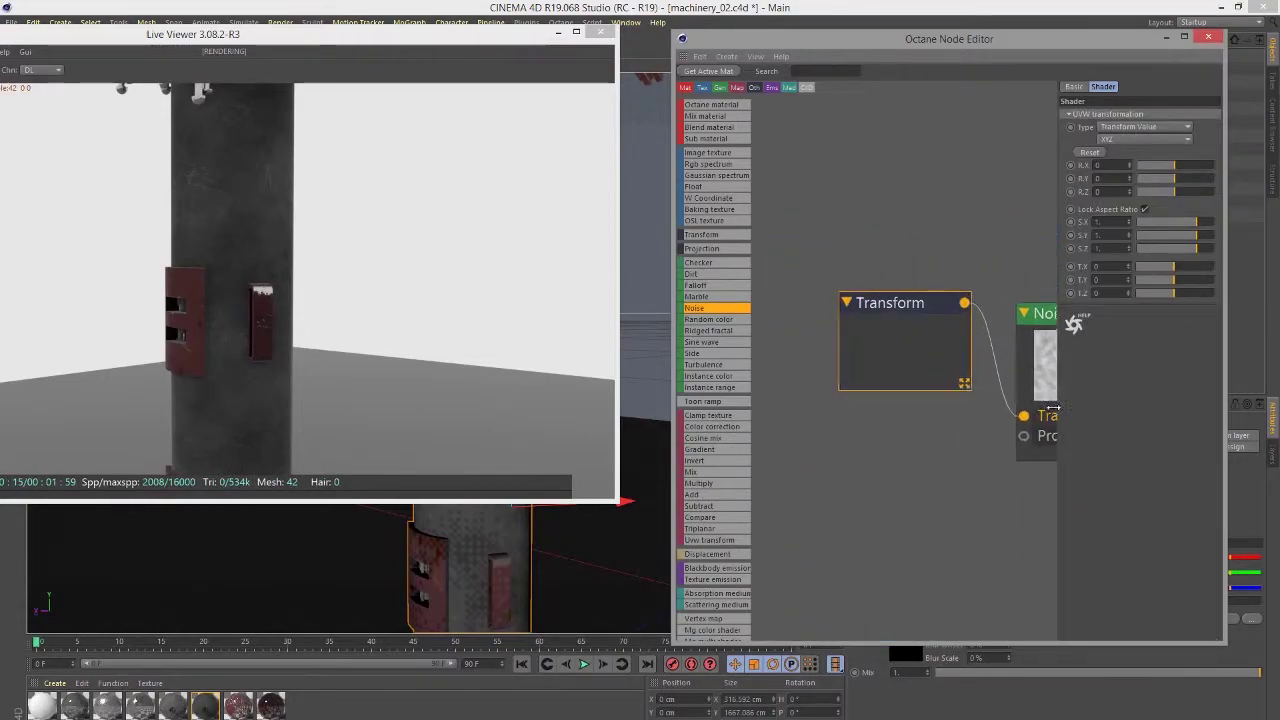
click(1170, 222)
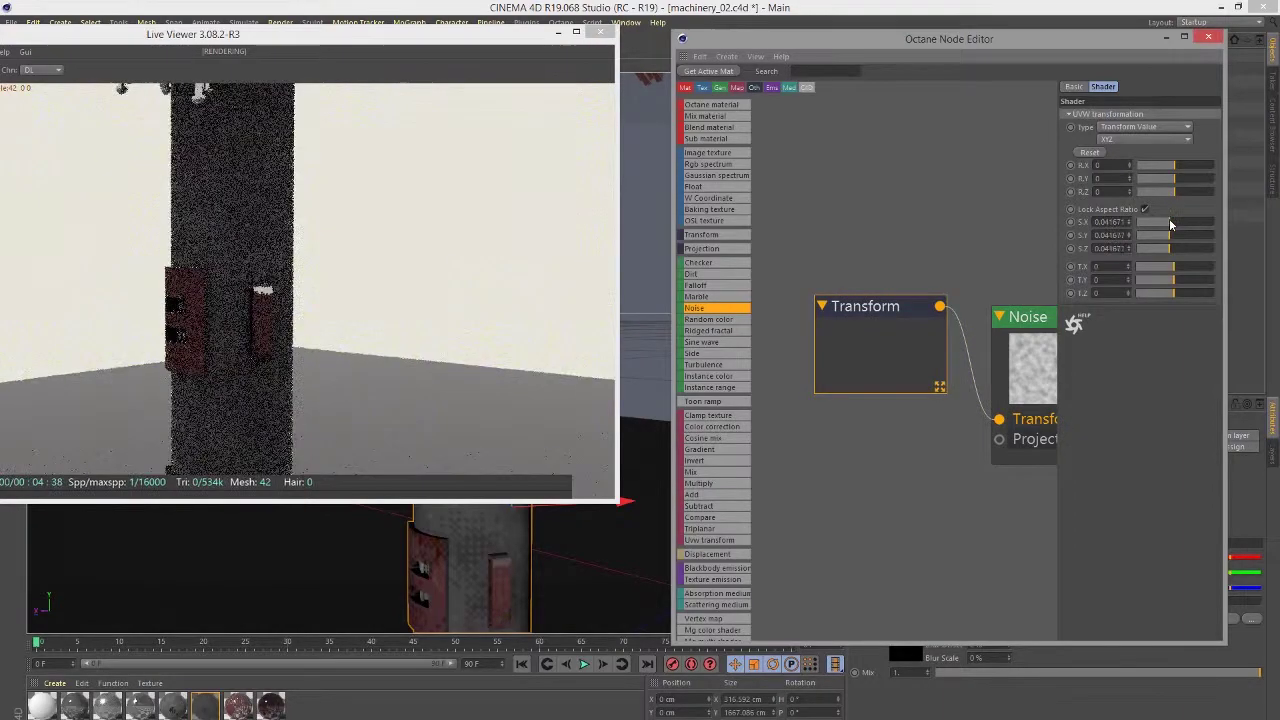
drag(1170, 222, 1196, 230)
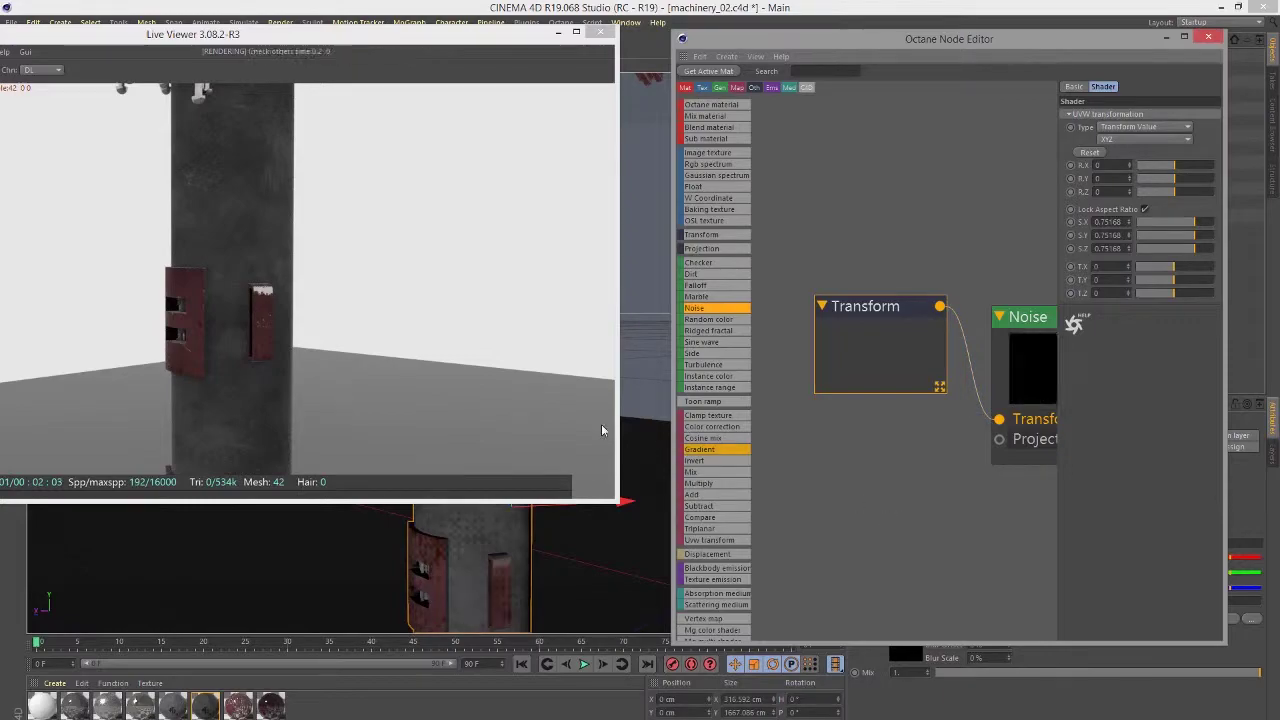
middle_drag(897, 480, 741, 491)
Switch the Noise node's type to Chips.
middle_drag(866, 353, 949, 351)
click(845, 345)
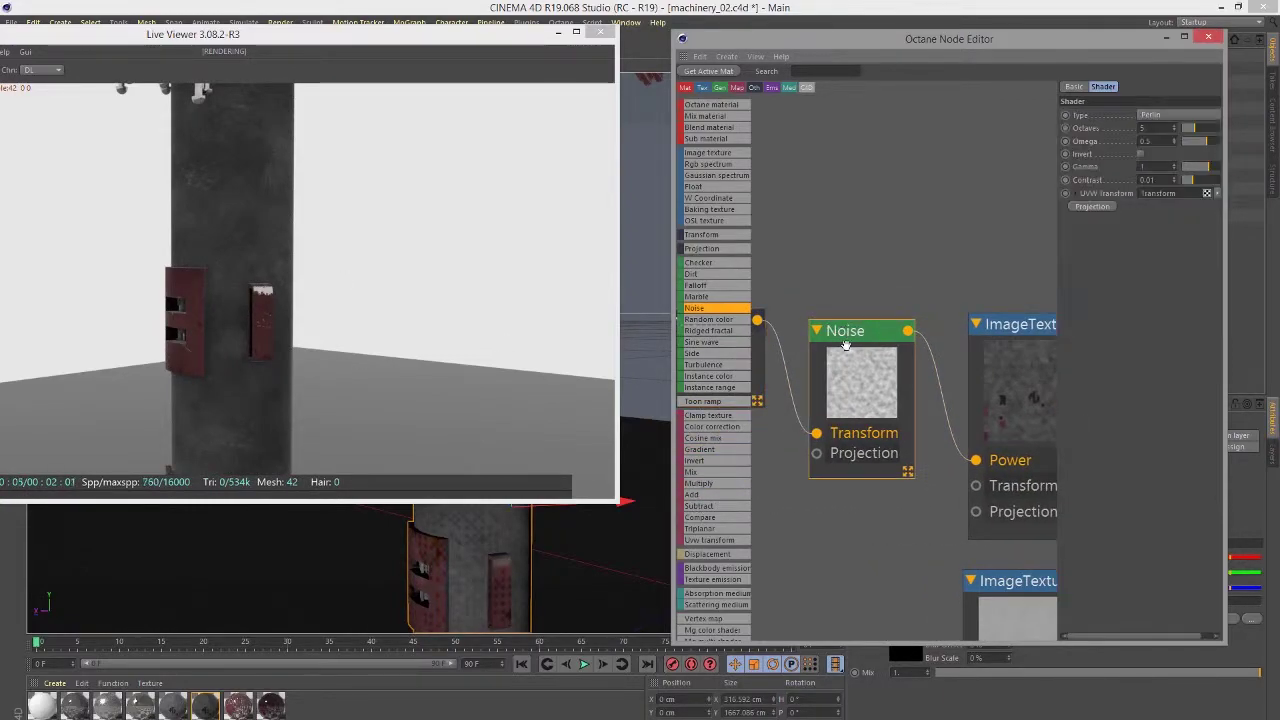
click(1150, 115)
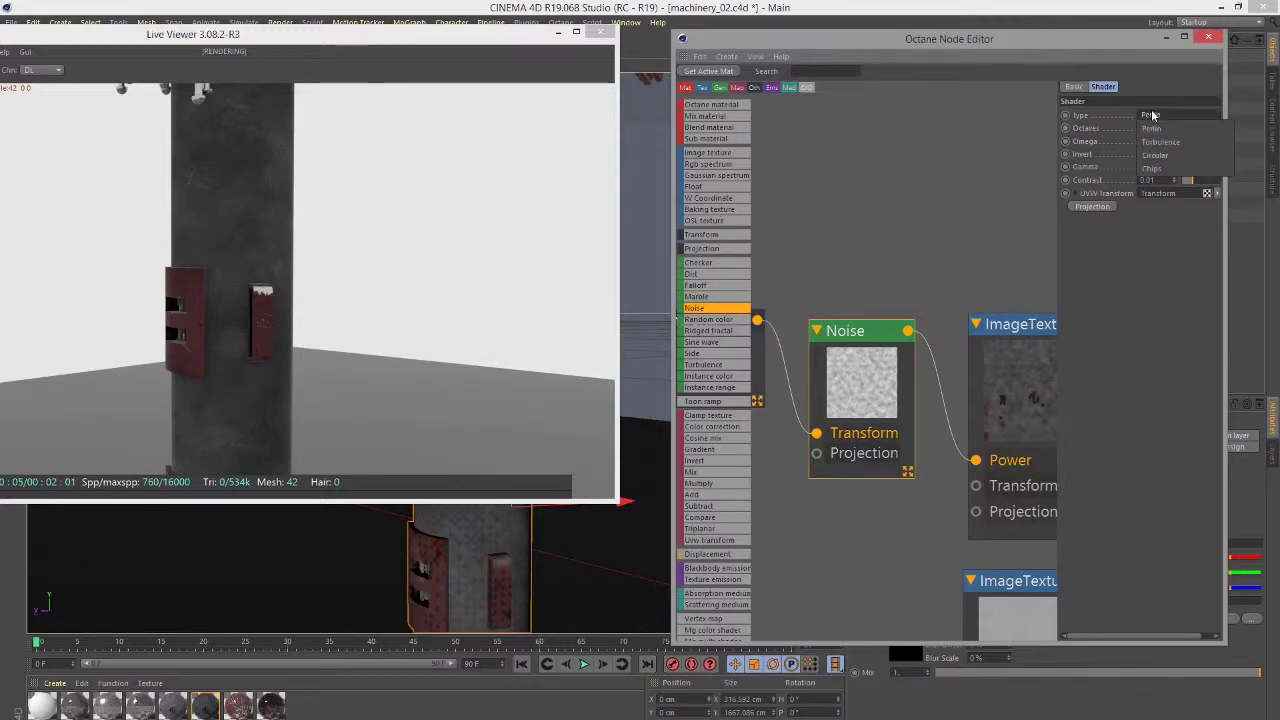
click(1152, 168)
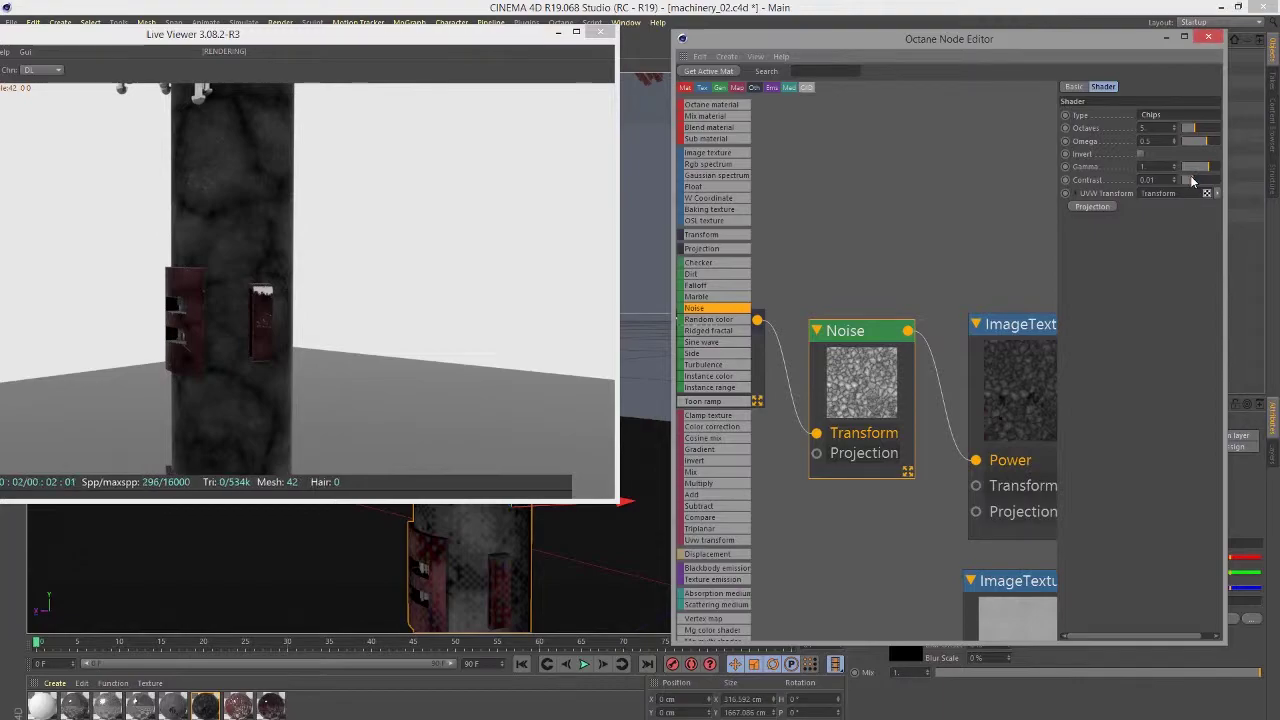
Tune the Chips noise to 12 octaves, Omega 0.702702, Gamma 0.33951, Contrast 1.058501.
drag(1200, 188, 1220, 132)
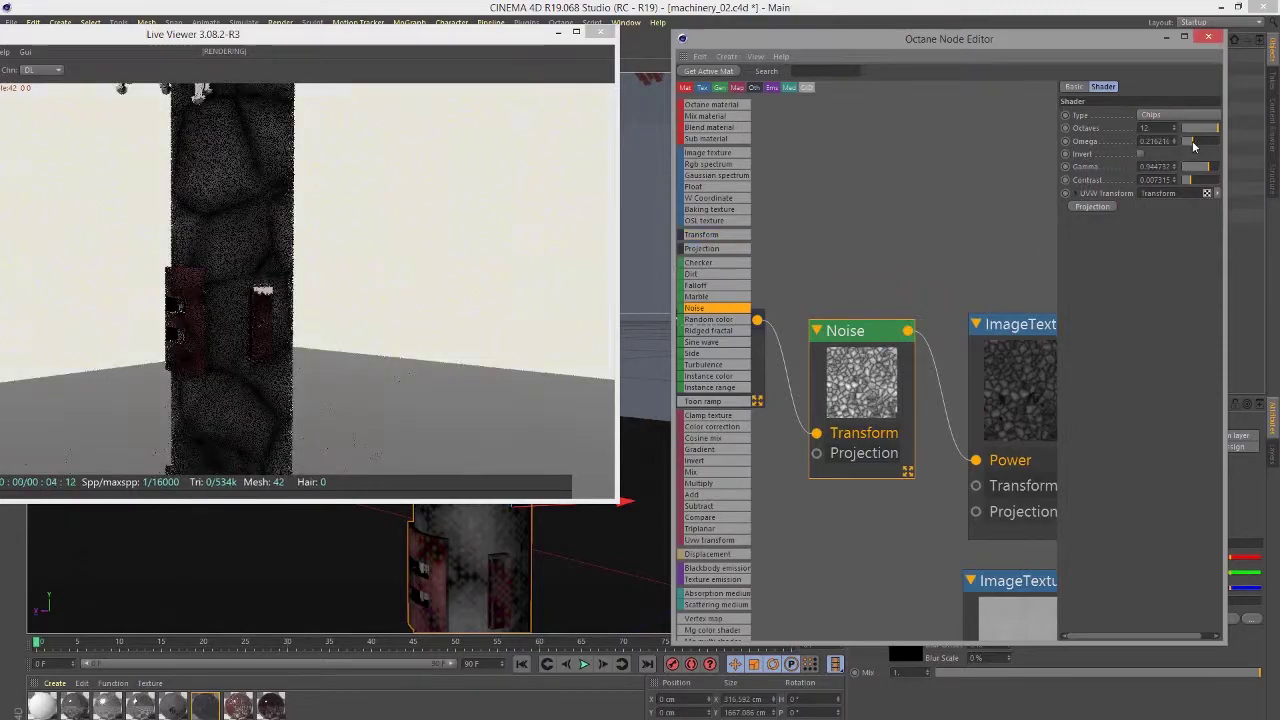
drag(1193, 146, 1221, 153)
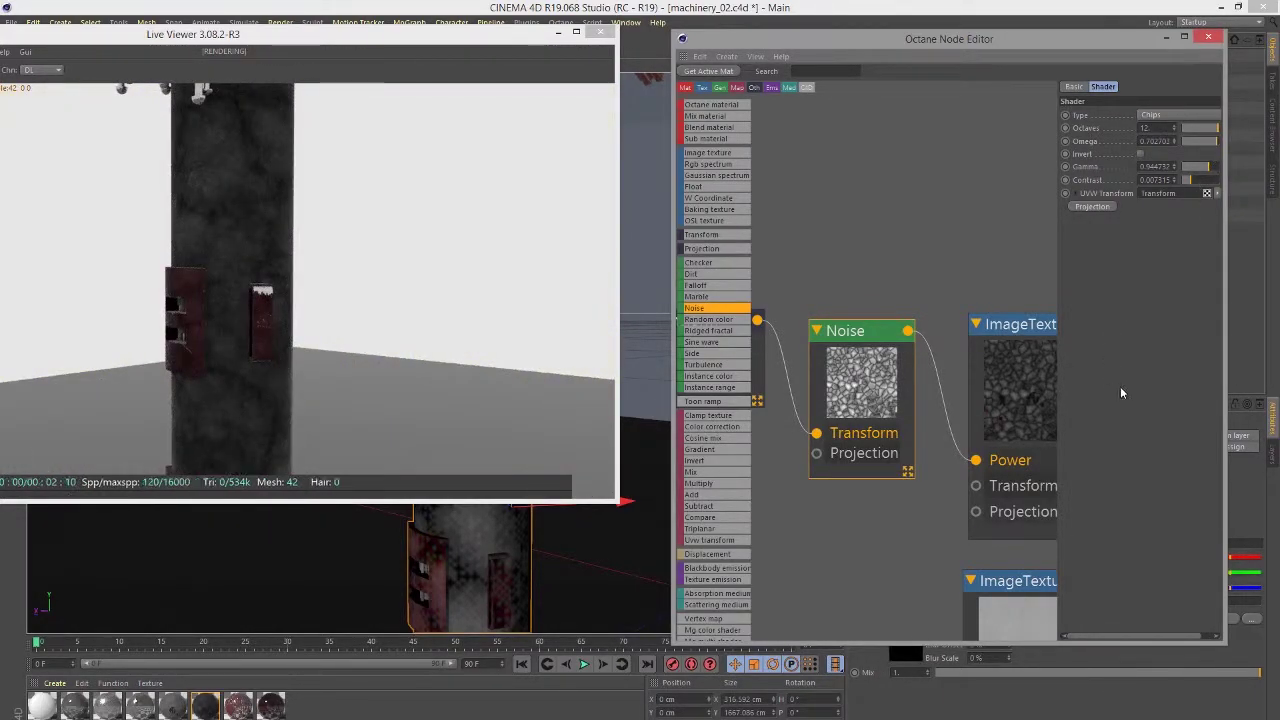
drag(1188, 180, 1199, 187)
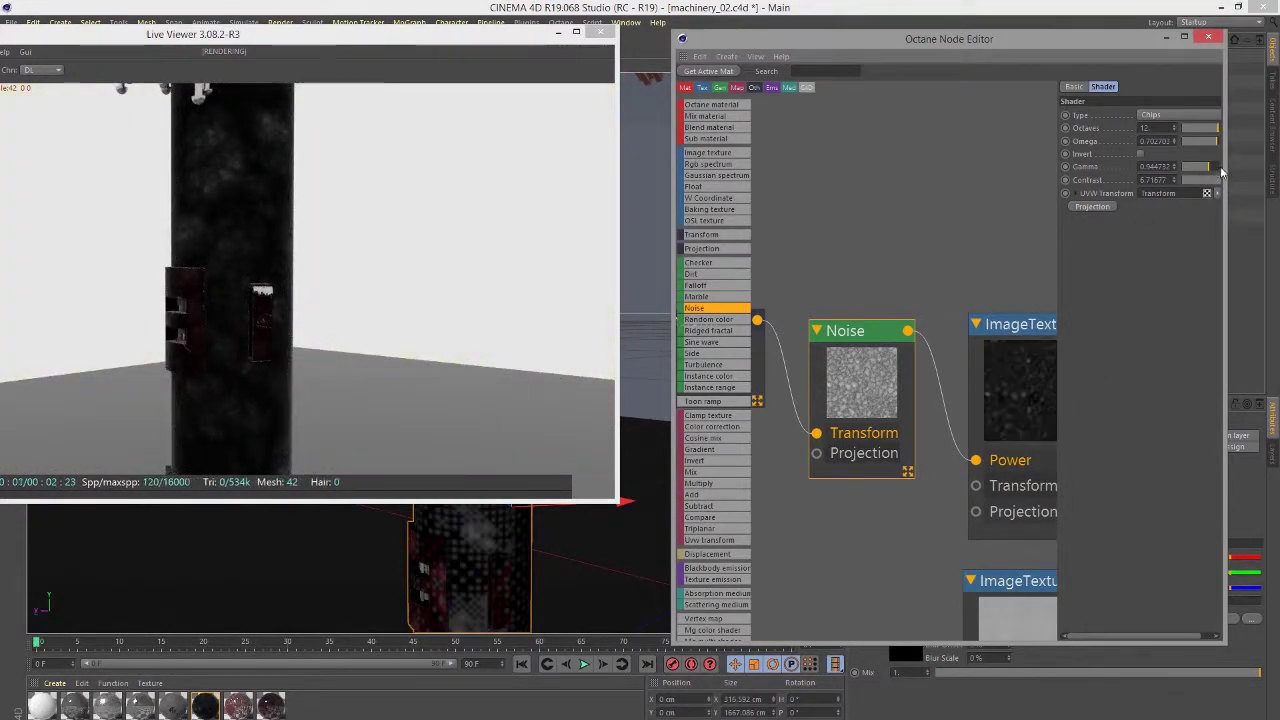
drag(1216, 167, 1203, 168)
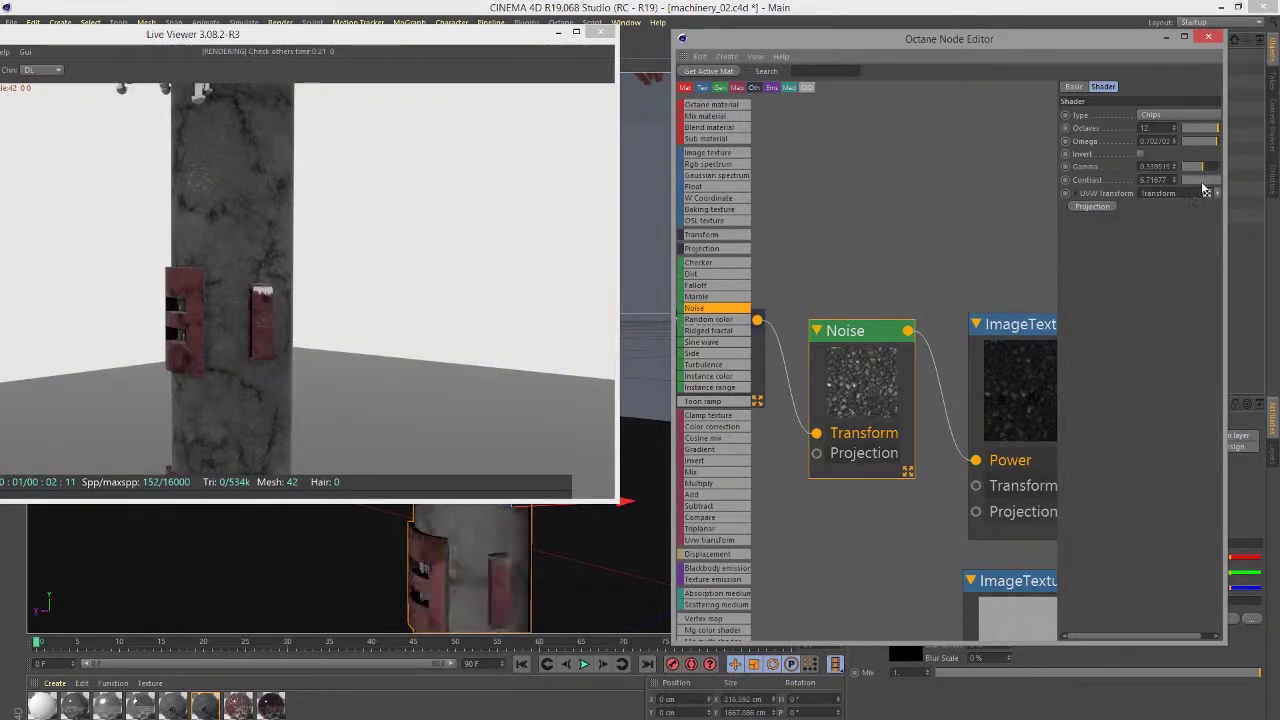
drag(1219, 186, 1215, 184)
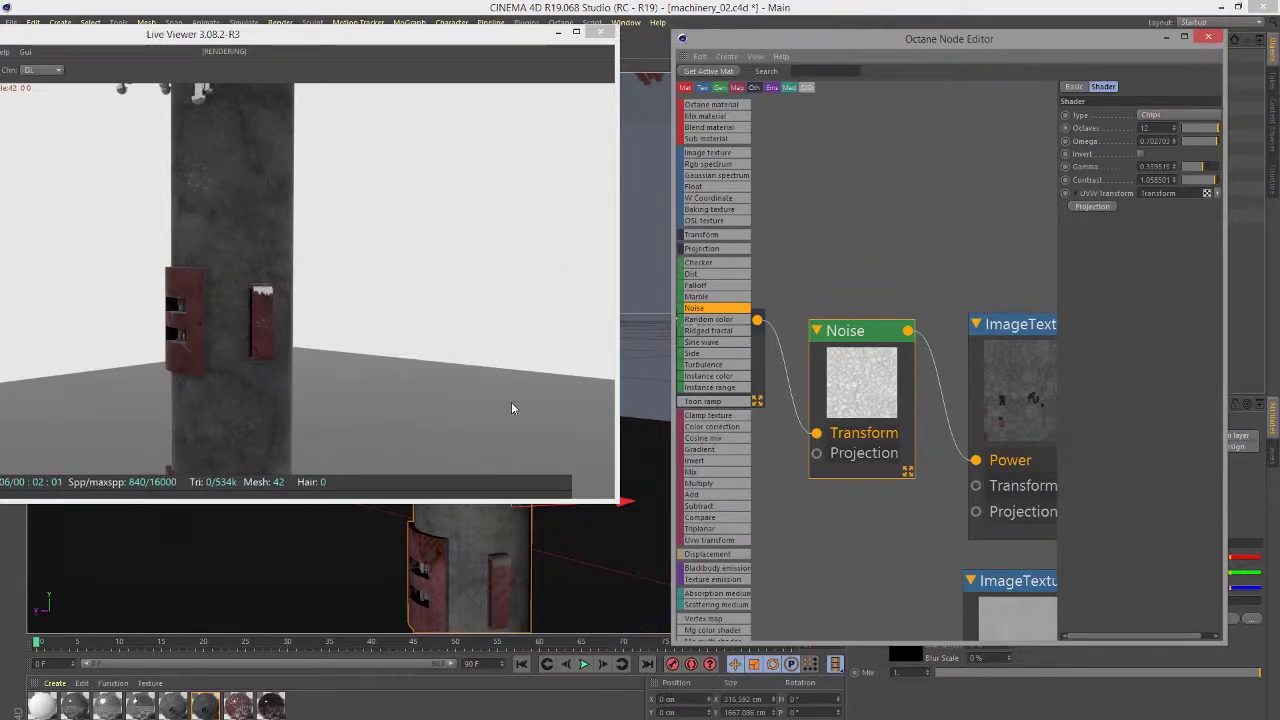
scroll(909, 404, down, 6)
scroll(910, 402, down, 4)
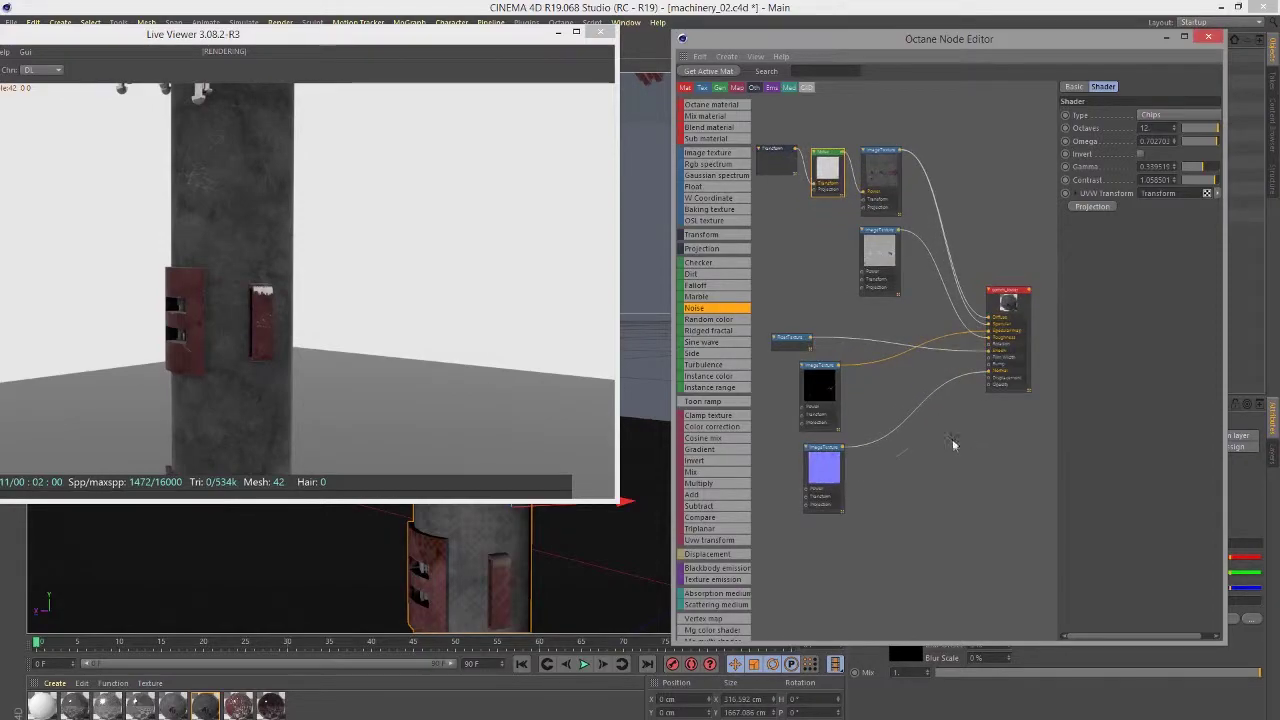